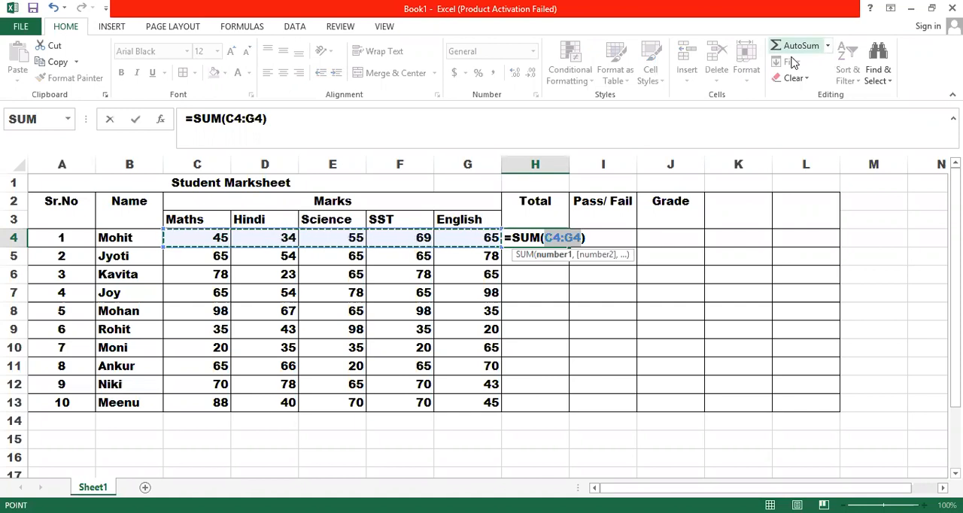
Step: Total the first student's marks in H4 with =SUM(C4:G4) and fill the formula down to H13
key(Return)
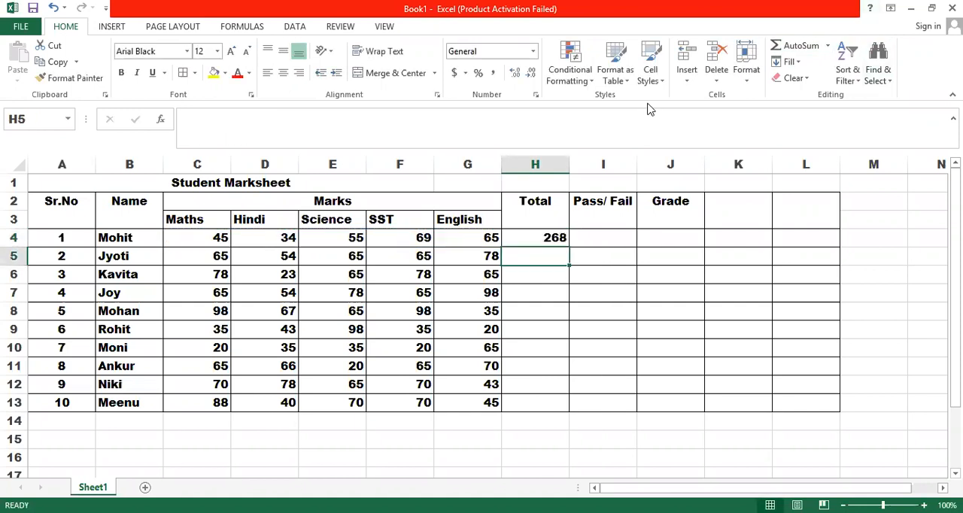
click(556, 238)
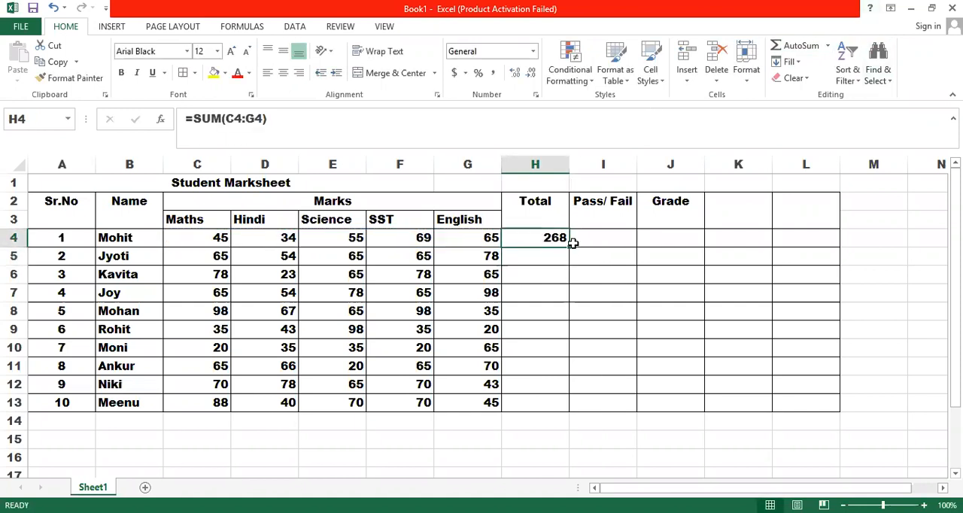
drag(569, 246, 570, 251)
double_click(570, 248)
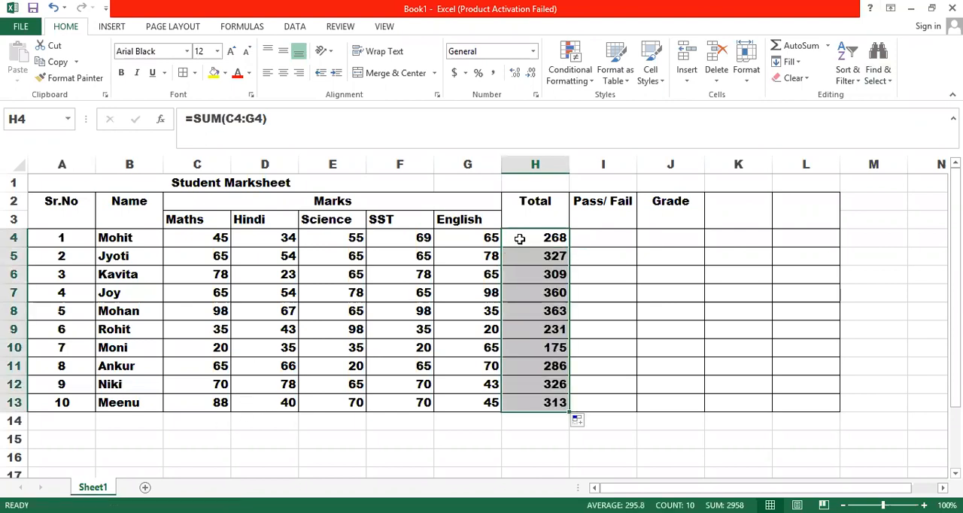
Step: Sum the Maths marks C4:C13 in C14 with AutoSum and fill the formula across to H14
click(219, 422)
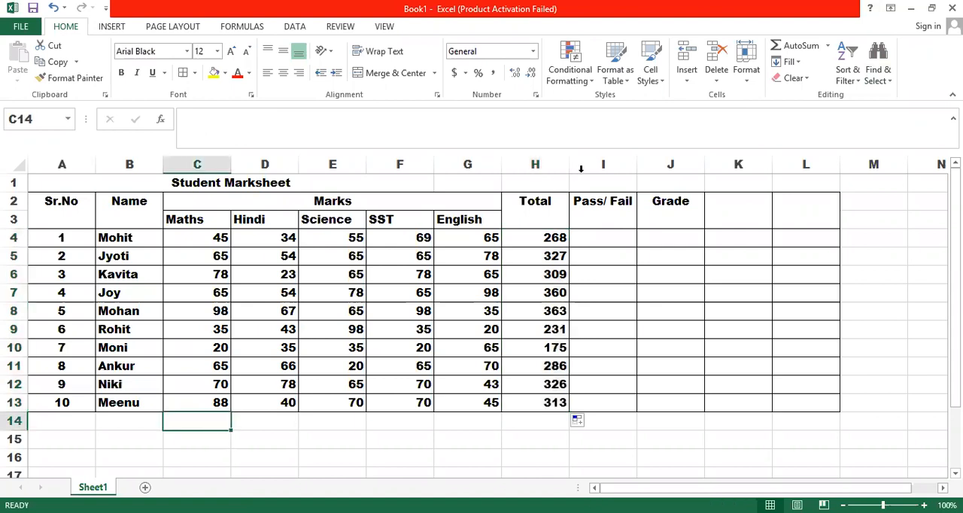
click(790, 49)
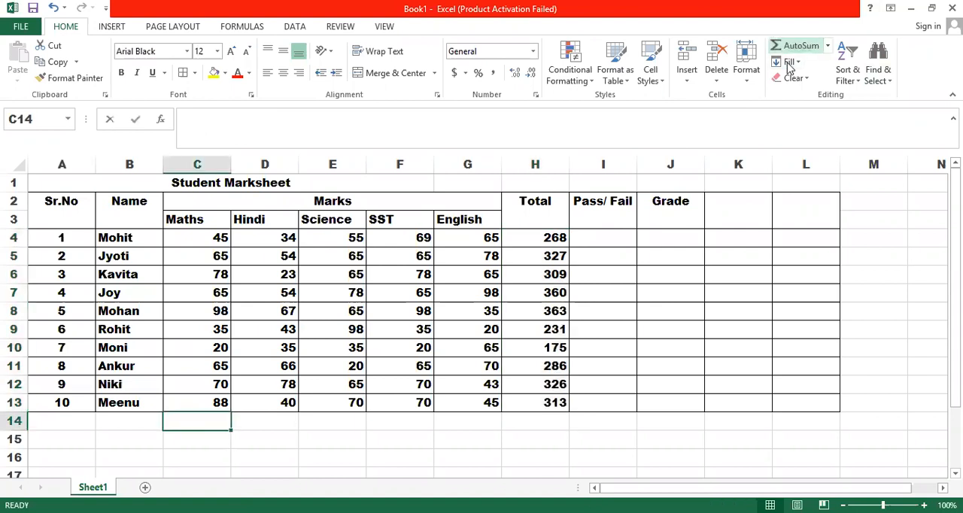
key(Return)
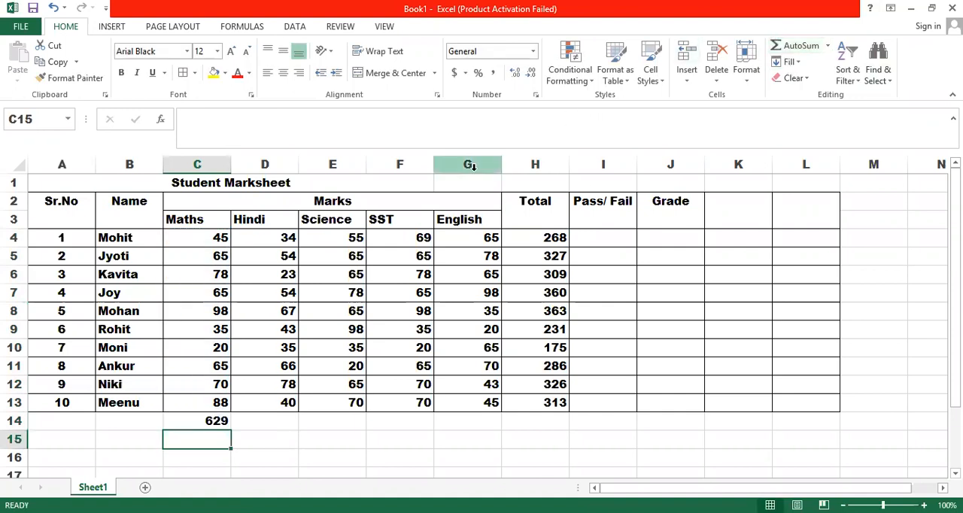
click(213, 419)
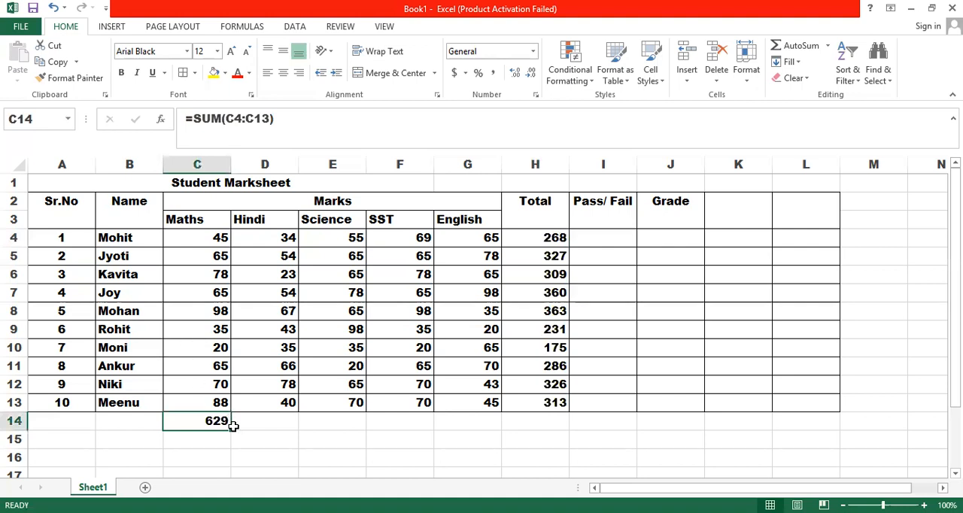
drag(233, 426, 563, 424)
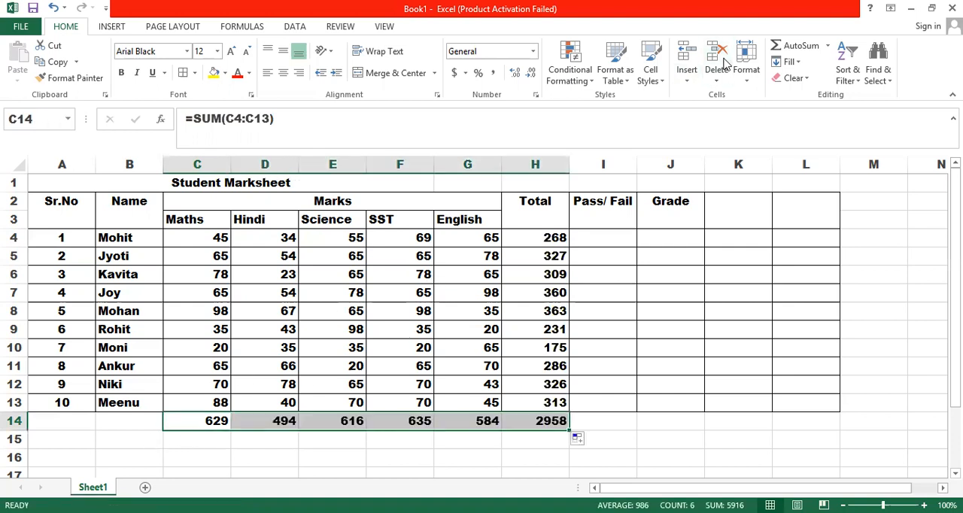
Step: Insert the minimum formula =MIN(C4:C14) for the Maths column in C15
click(213, 442)
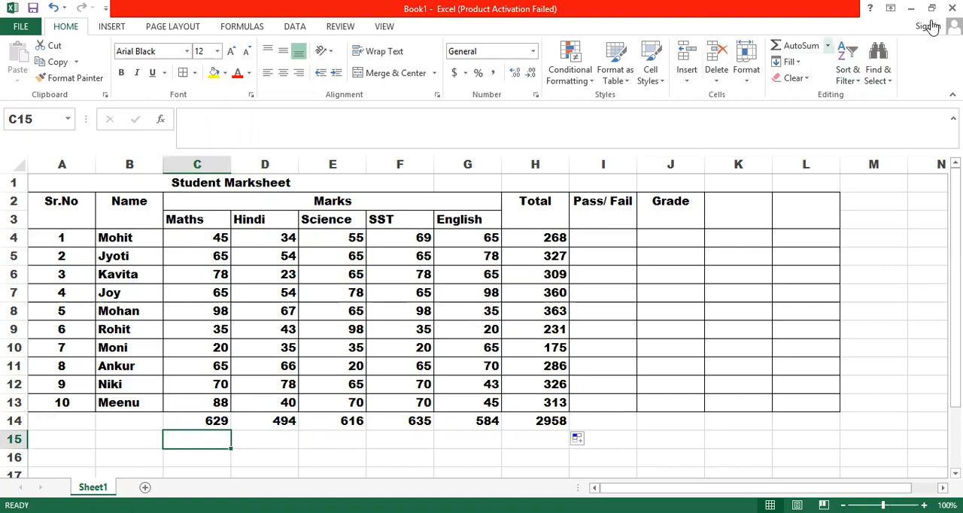
click(828, 46)
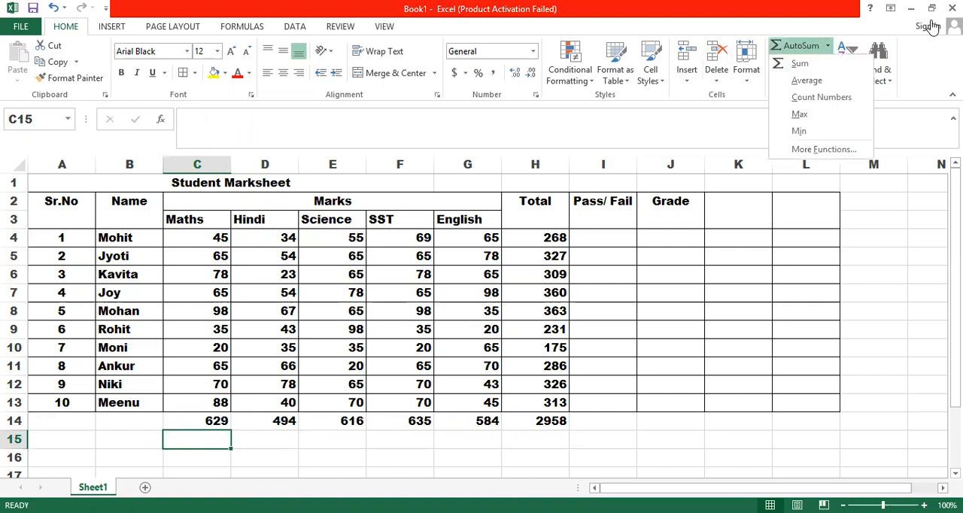
click(799, 132)
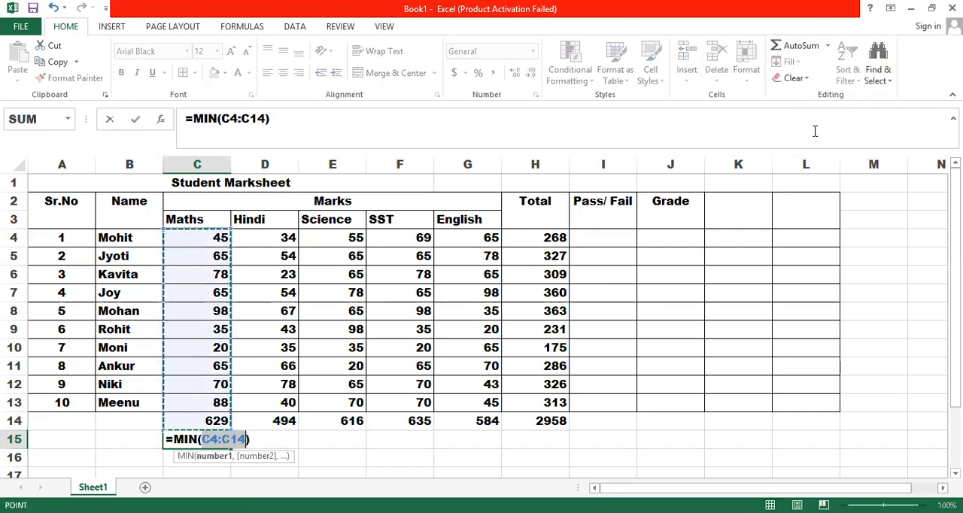
key(Return)
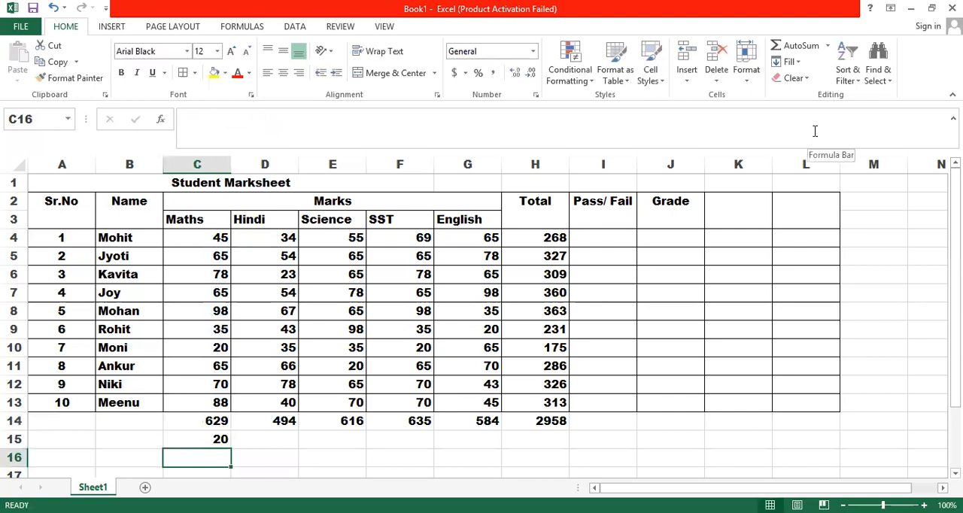
Step: Clear the Maths marks in cells C8 and C12
click(220, 307)
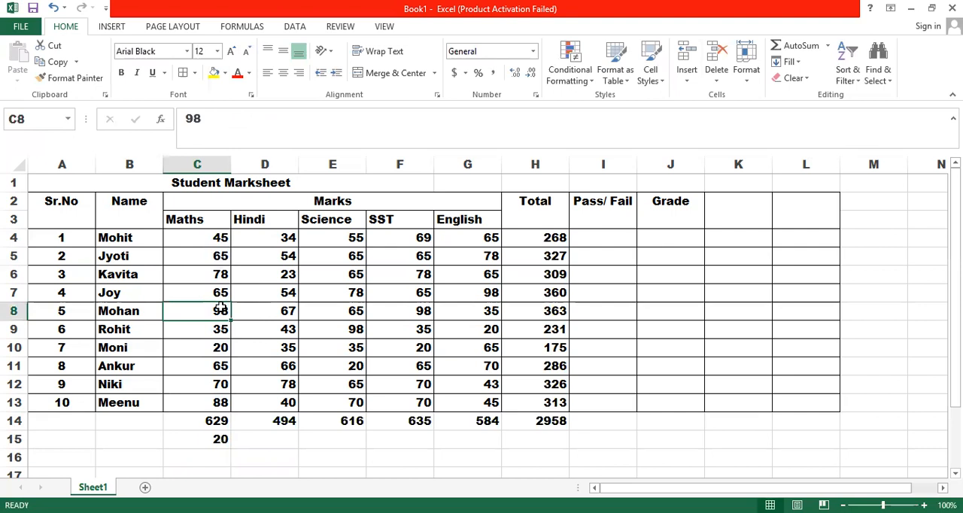
key(Delete)
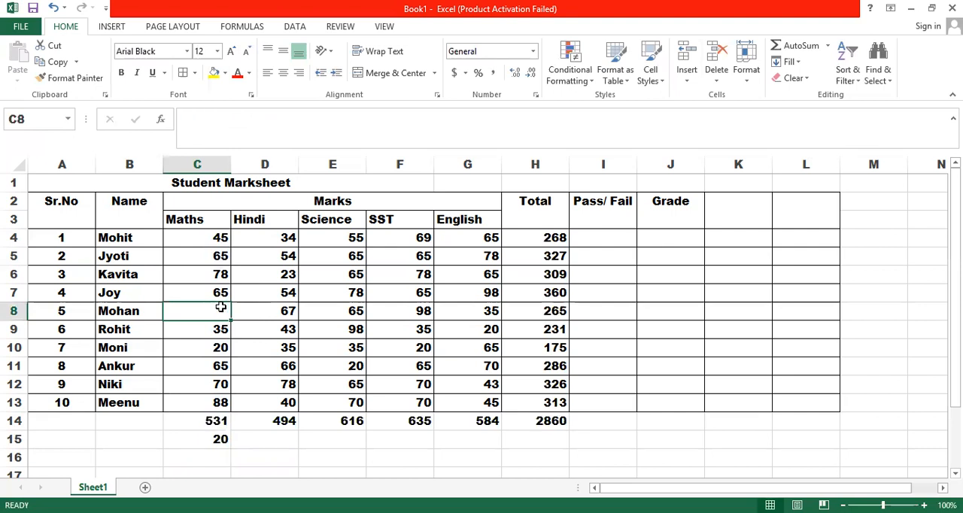
click(203, 379)
key(Delete)
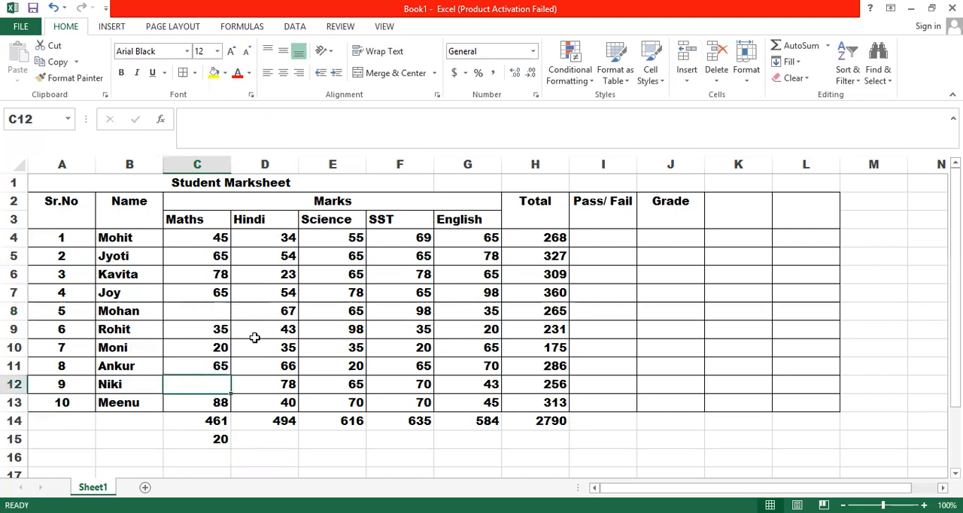
Step: Count the numeric Maths marks in C16 with the Count Numbers function over the range C4:C13
click(221, 455)
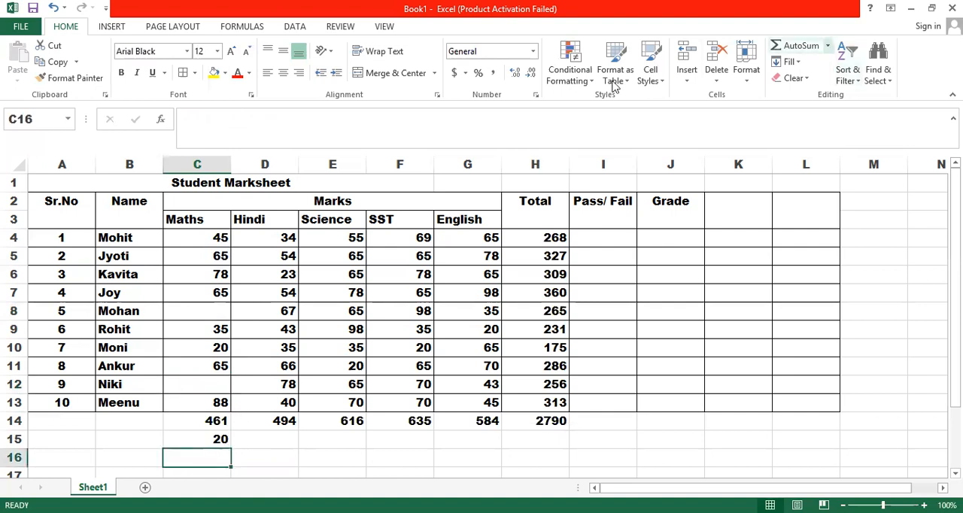
click(828, 46)
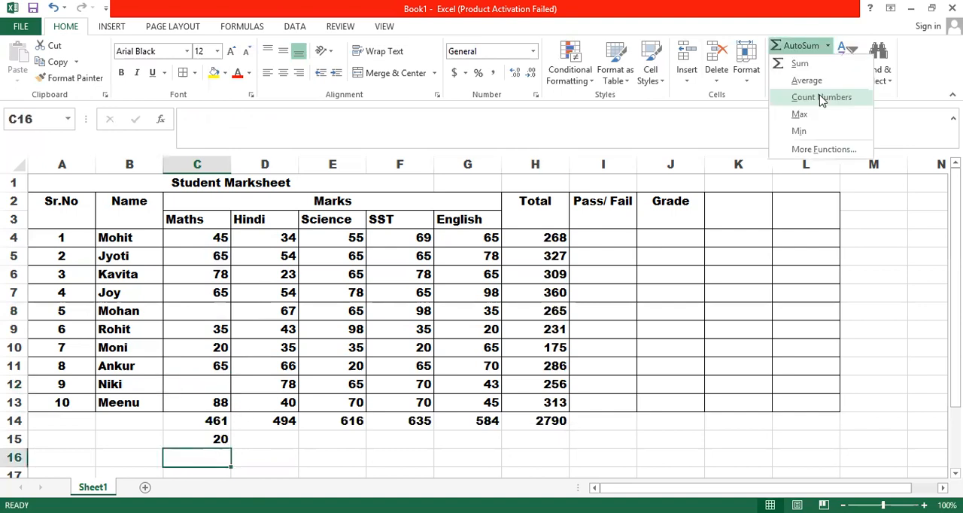
click(822, 97)
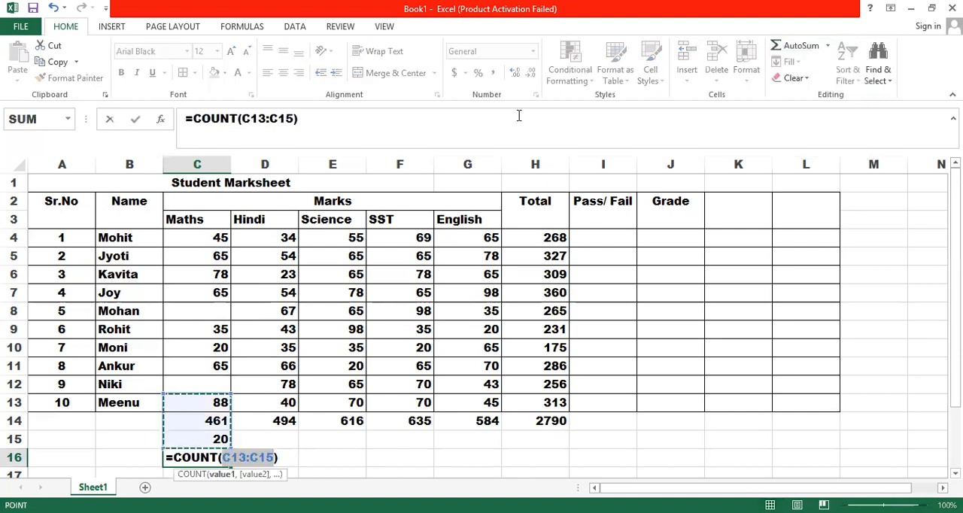
click(210, 379)
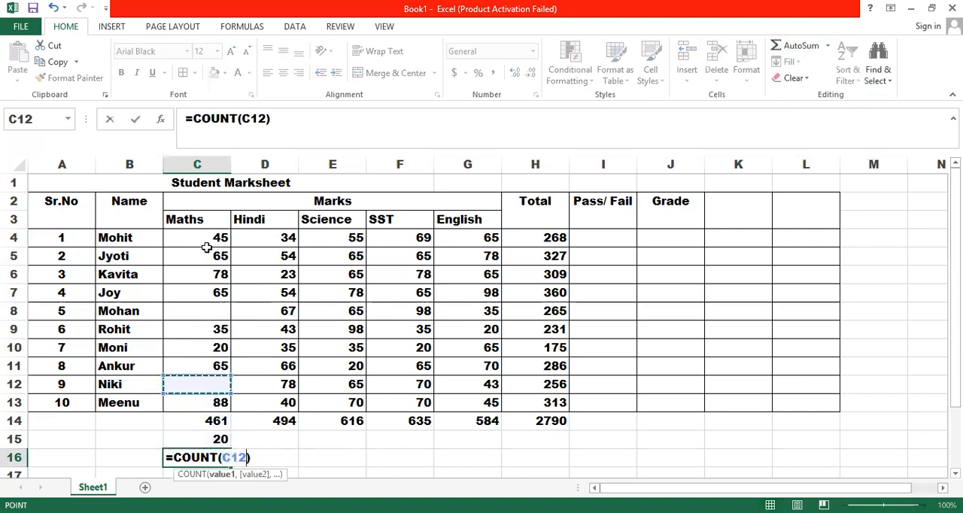
drag(208, 239, 230, 409)
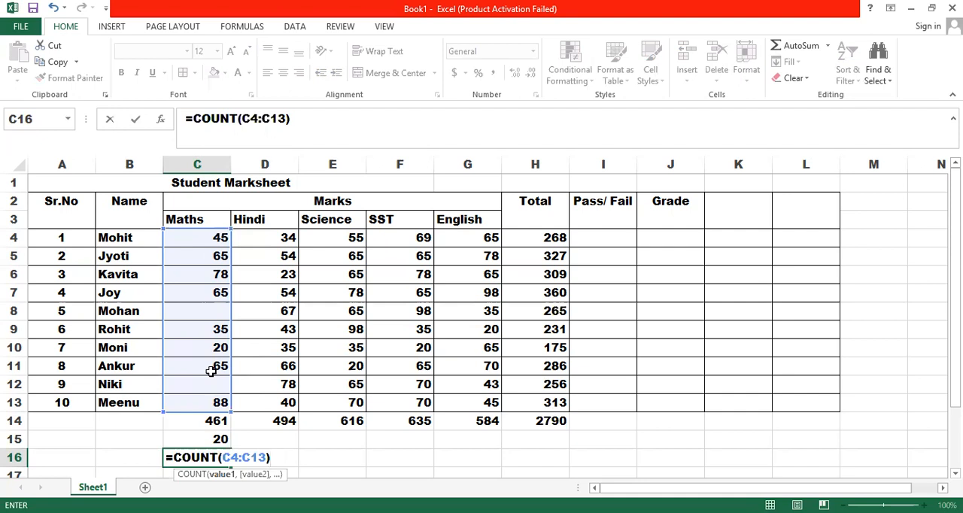
key(Return)
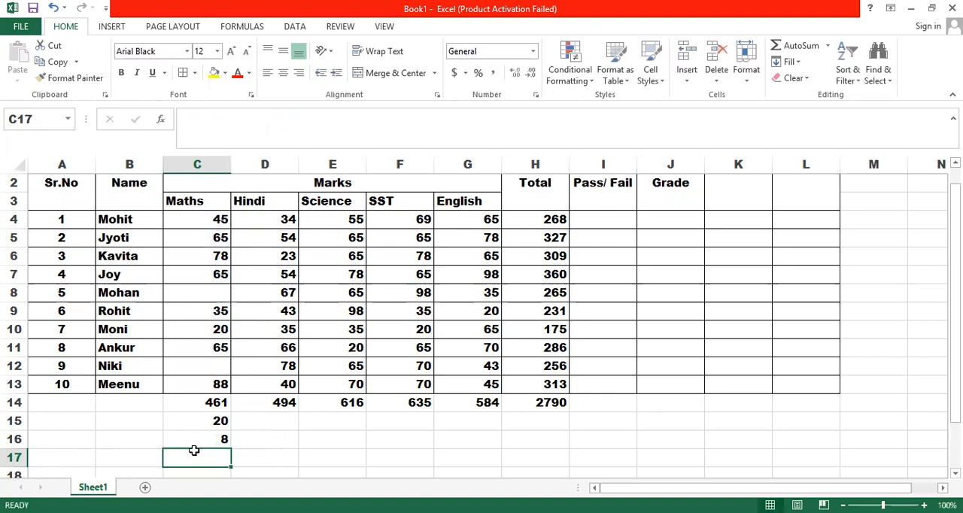
Step: Enter 88 as the Maths mark in the empty cell C8
click(198, 292)
text(88)
key(Return)
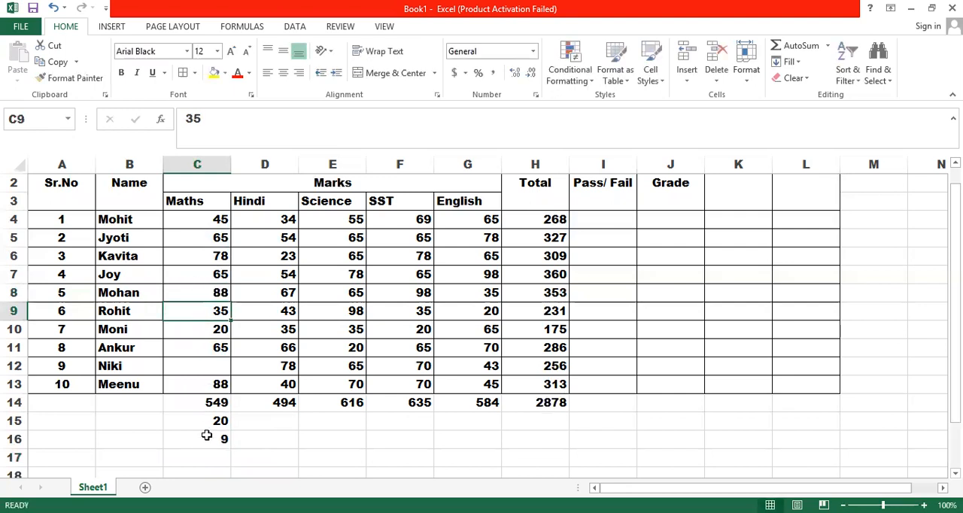
Step: Label the summary rows in column B: "count" in B16, "min" in B15 and "total" in B14
click(103, 434)
text(count)
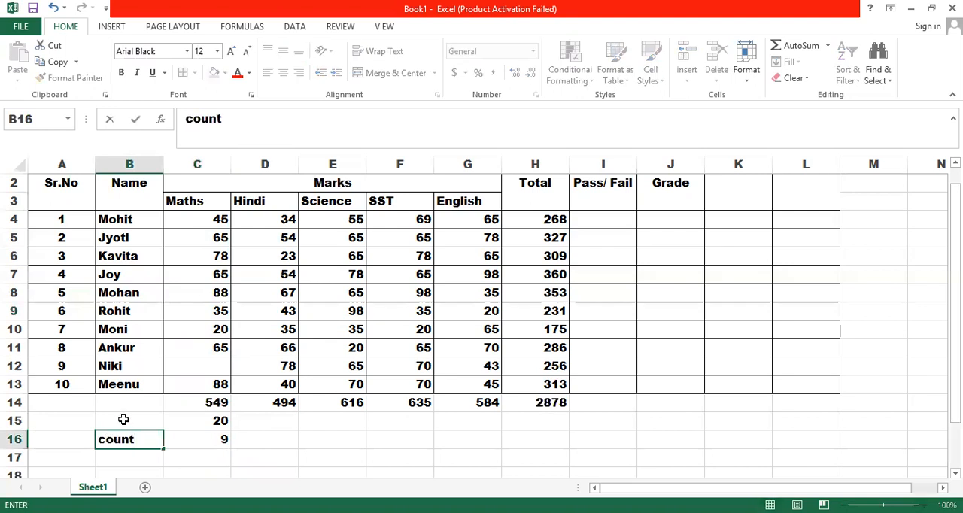
click(123, 419)
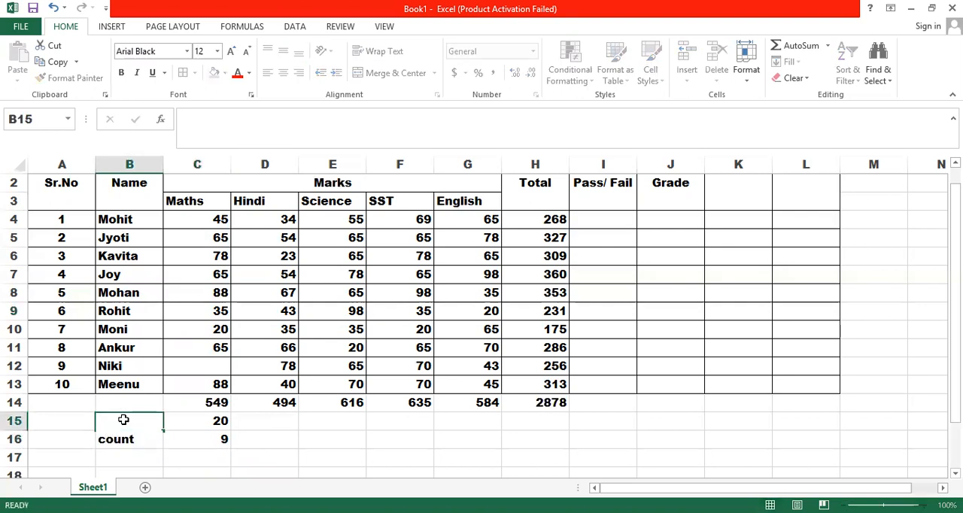
text(min)
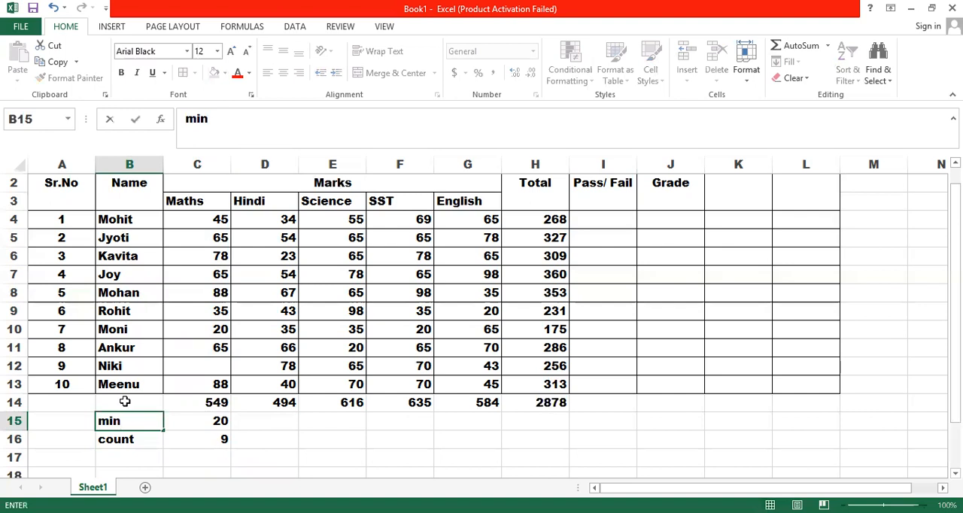
click(125, 402)
text(total)
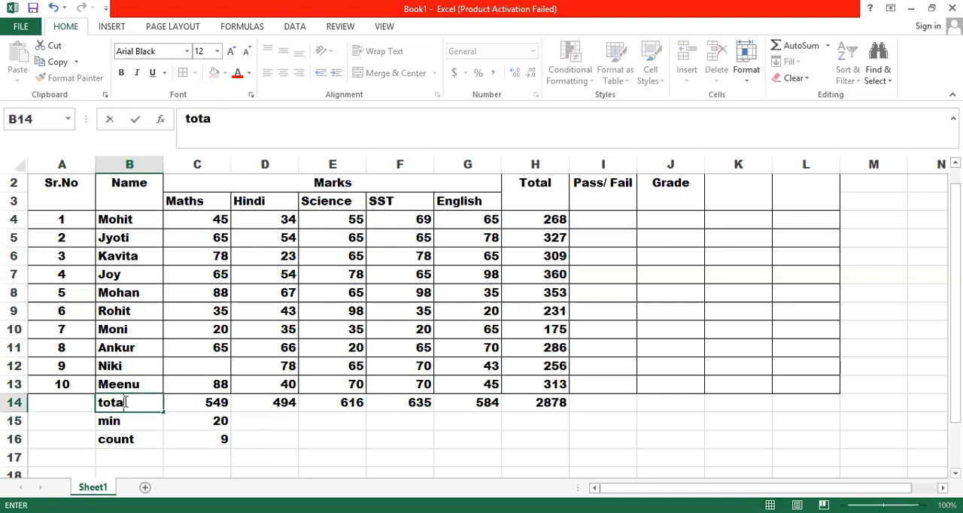
Step: Fill the count formula from C16 across the other subjects to G16
click(199, 435)
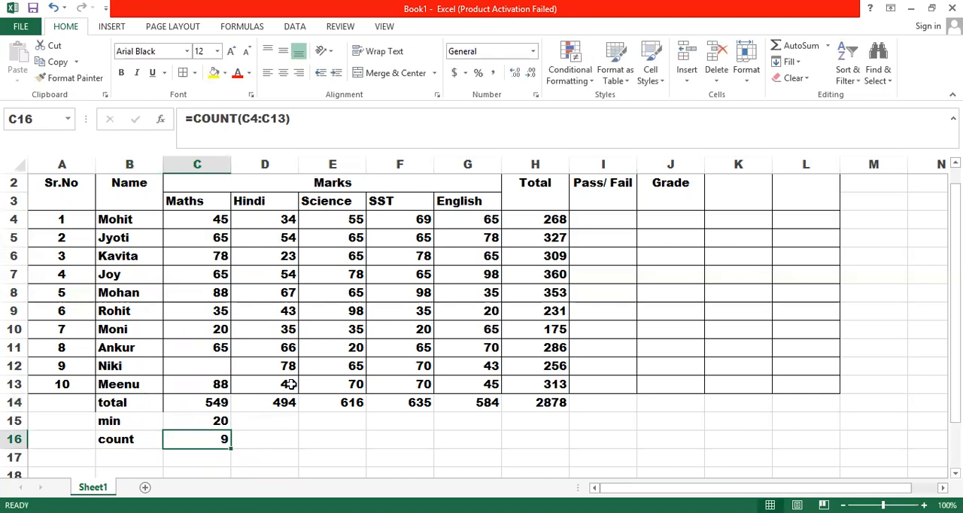
drag(231, 446, 493, 448)
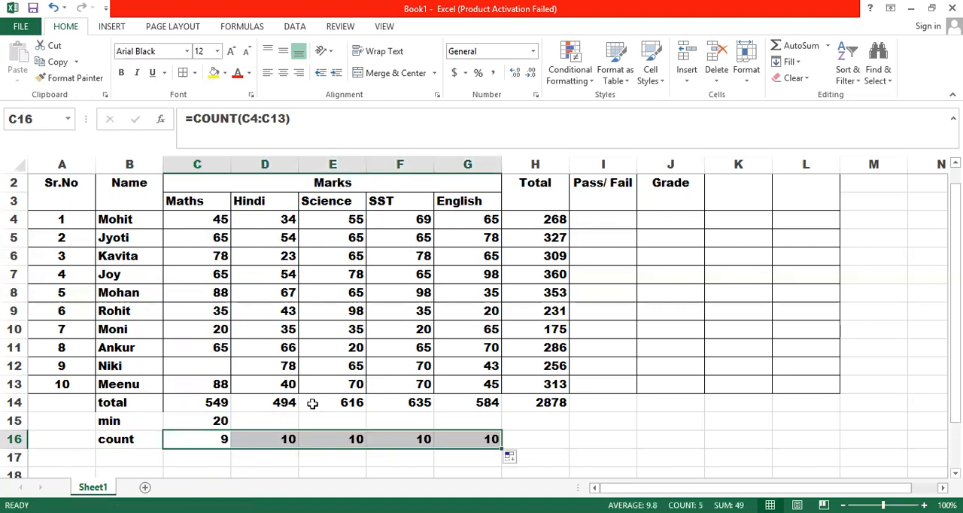
Step: Clear the Hindi mark in D9 and the Science marks in E11 and E8
click(278, 310)
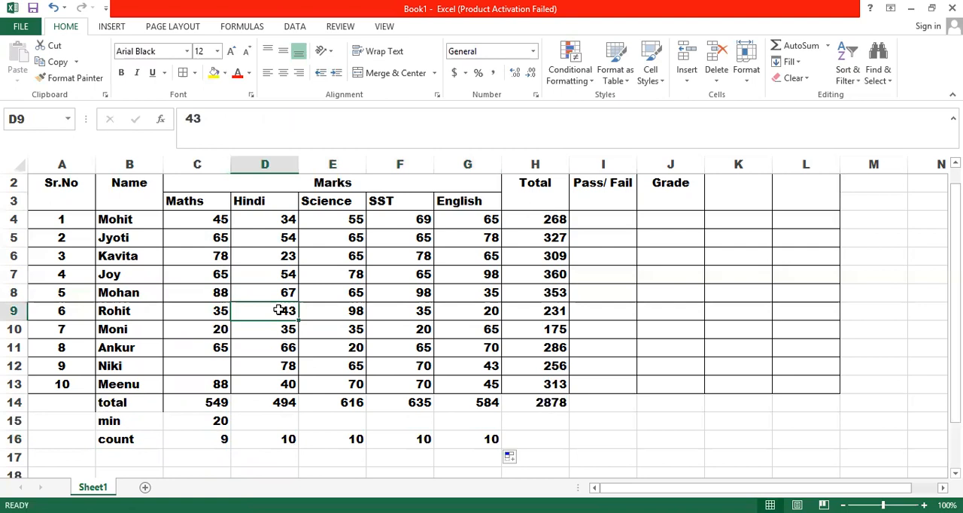
key(Delete)
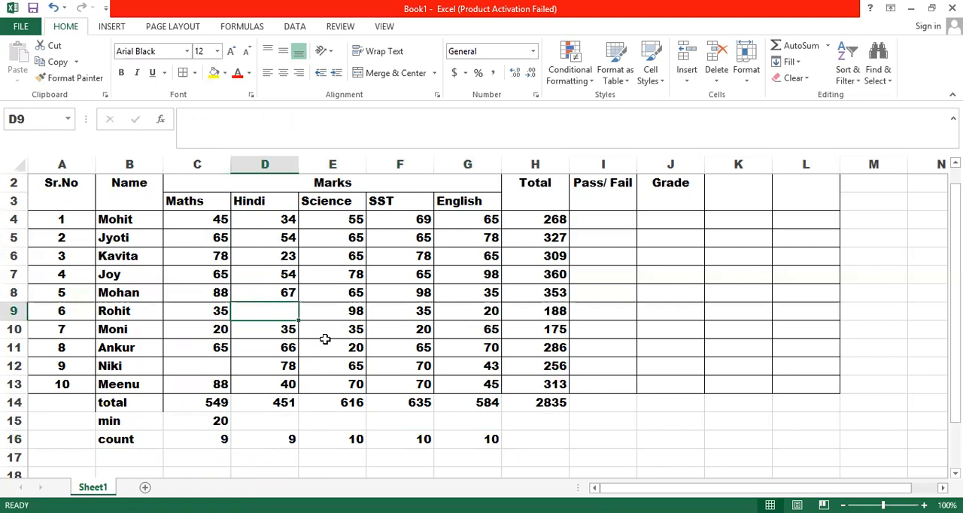
click(328, 348)
key(Delete)
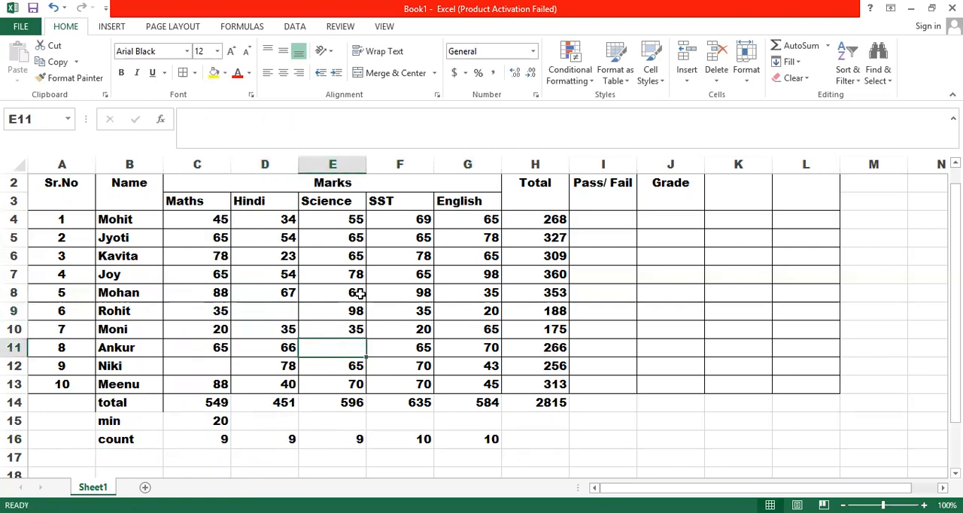
click(360, 293)
key(Delete)
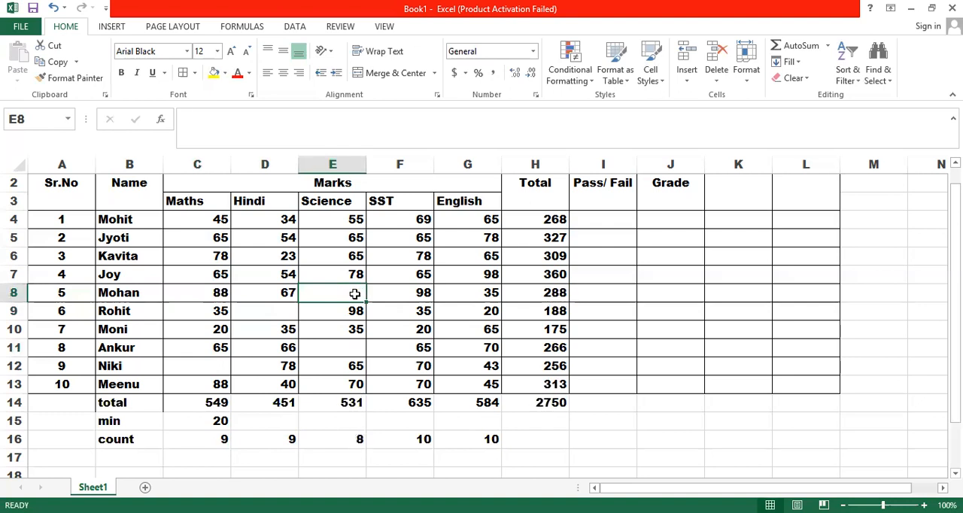
Step: Fill the minimum formula from C15 across the other subjects to G15
click(218, 419)
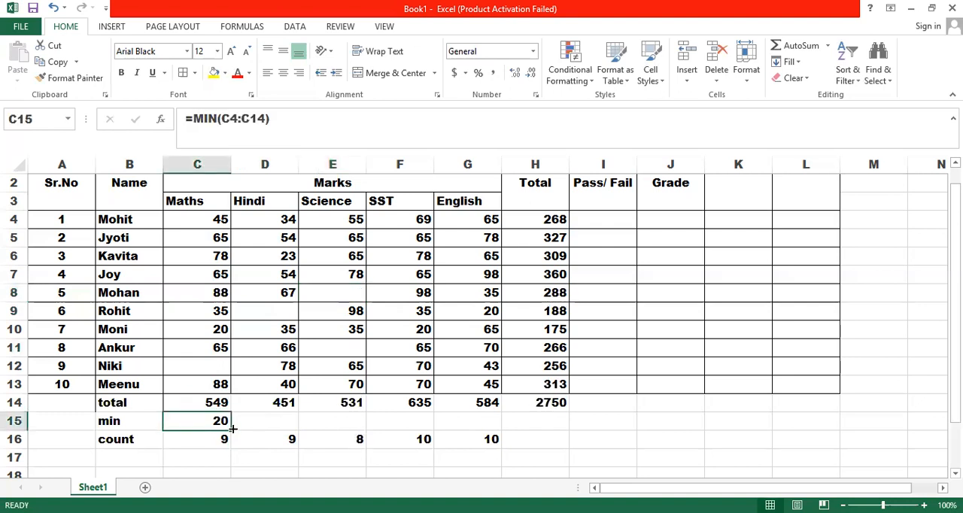
drag(233, 428, 505, 431)
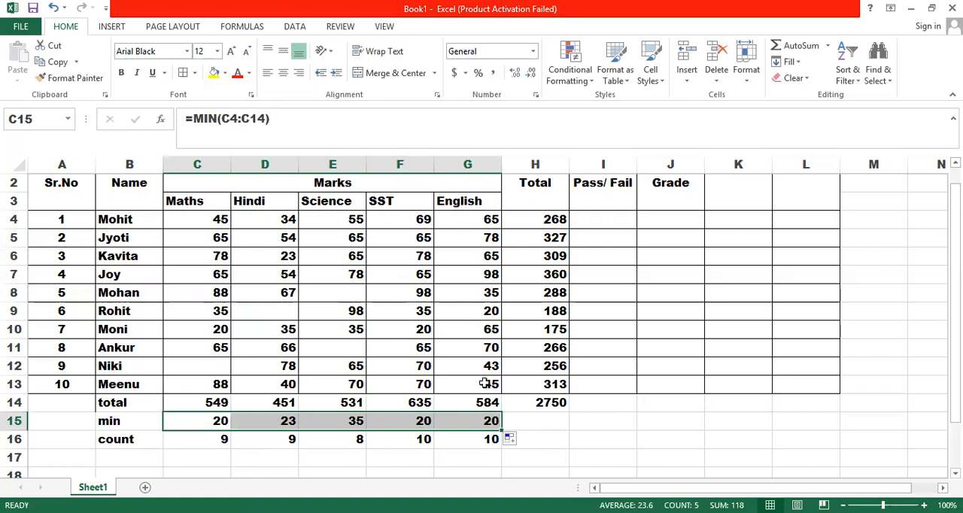
click(480, 310)
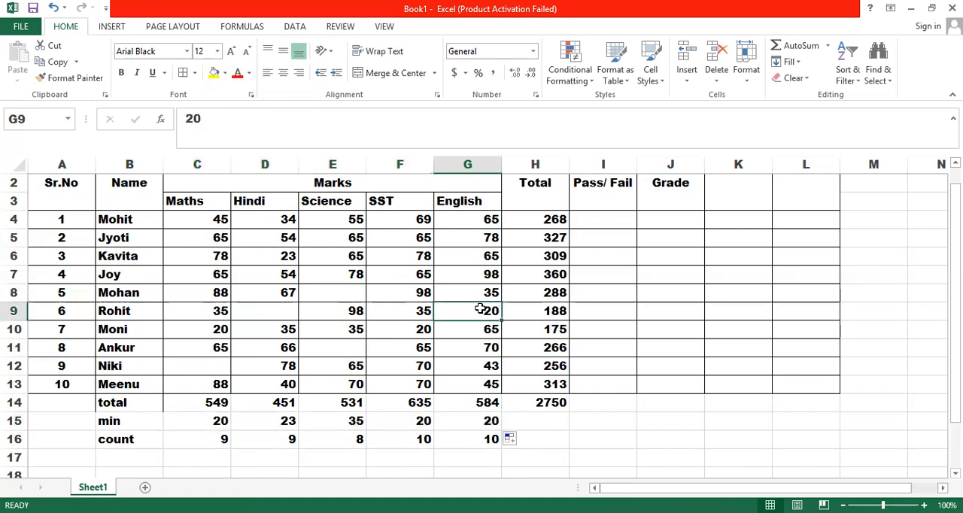
Step: Change the English mark in G9 to 60
text(60)
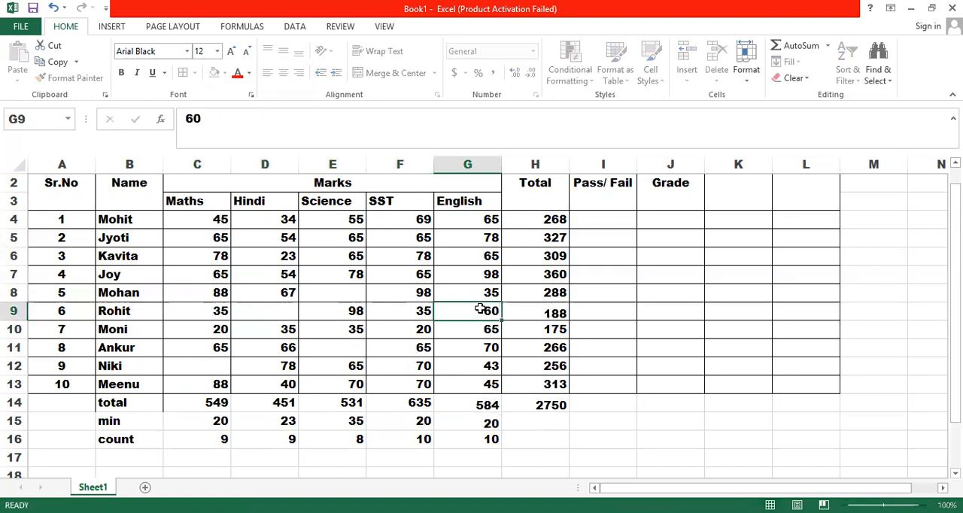
key(Return)
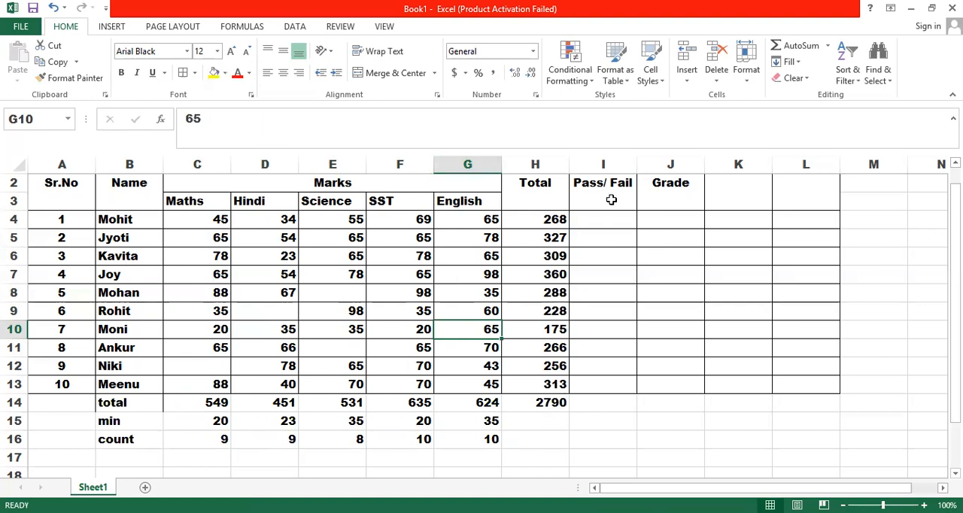
Step: Begin an IF formula in I4 that tests whether the total in H4 is greater than 350
click(595, 215)
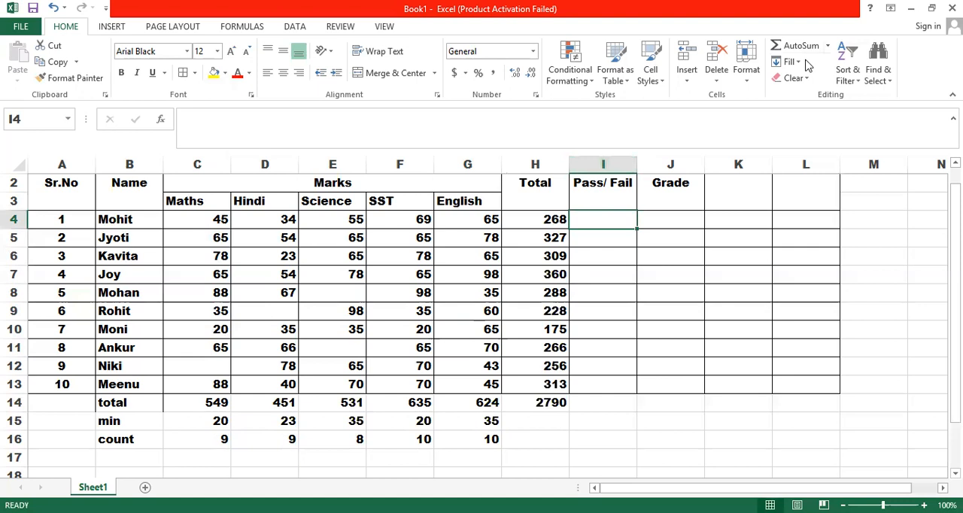
click(828, 46)
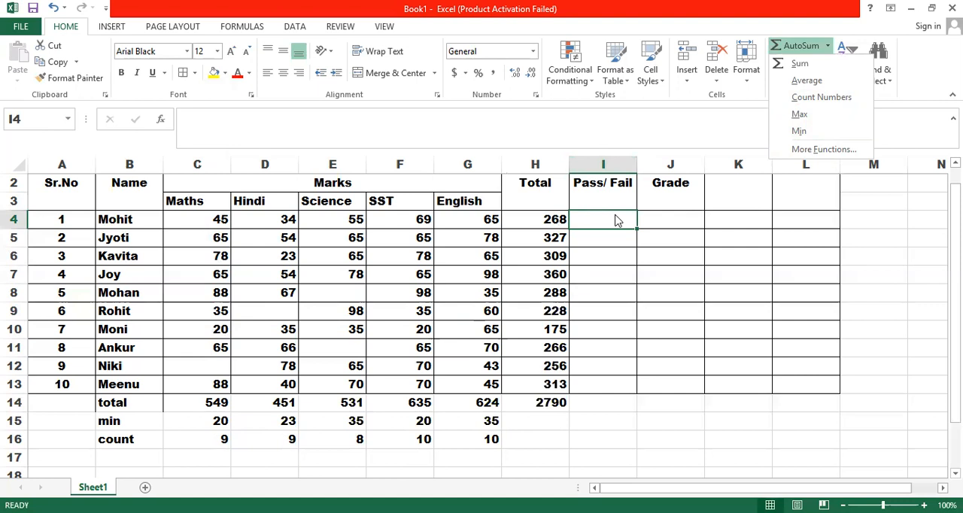
text(if)
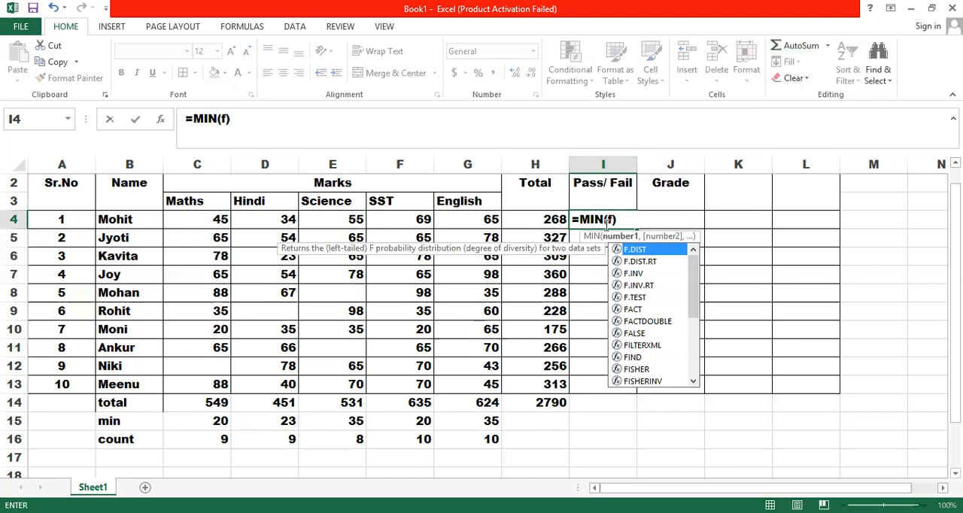
key(BackSpace)
key(BackSpace)
key(BackSpace)
key(BackSpace)
key(BackSpace)
text(if()
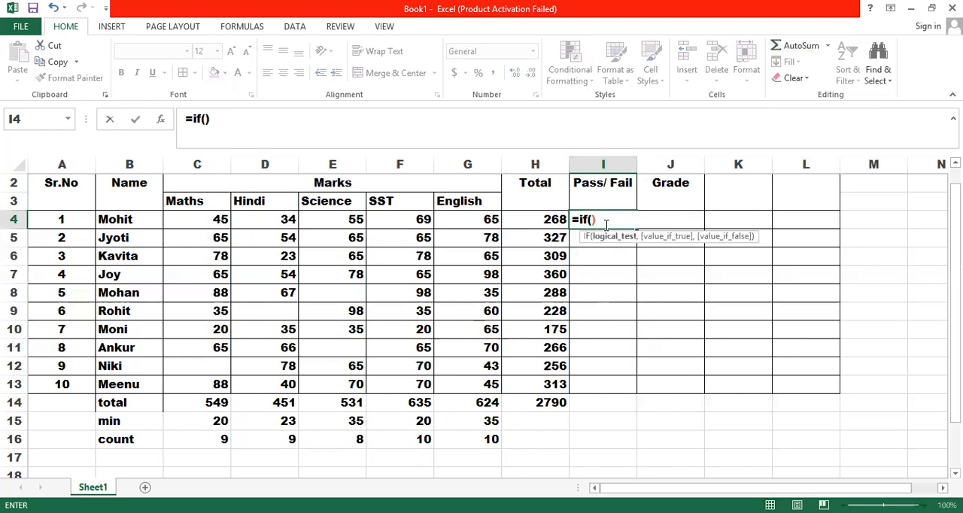
click(558, 223)
text(>)
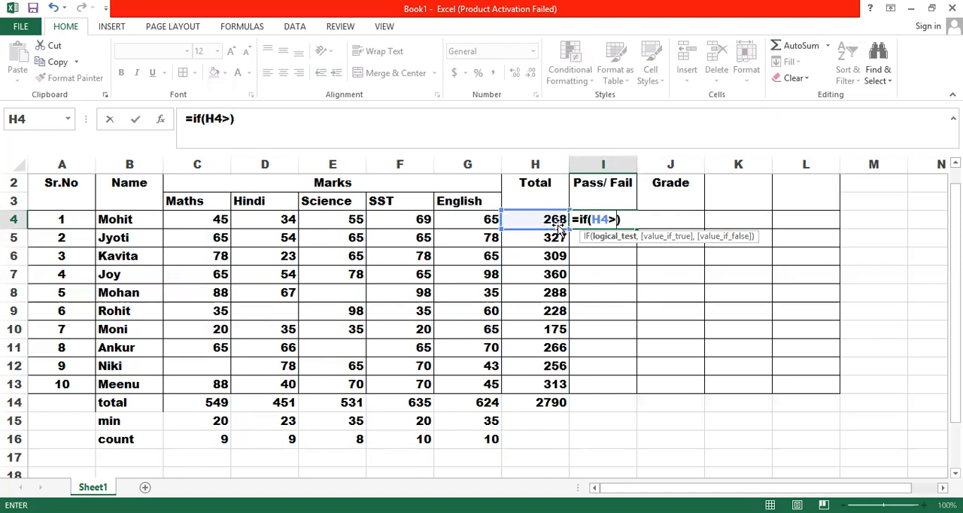
text(350)
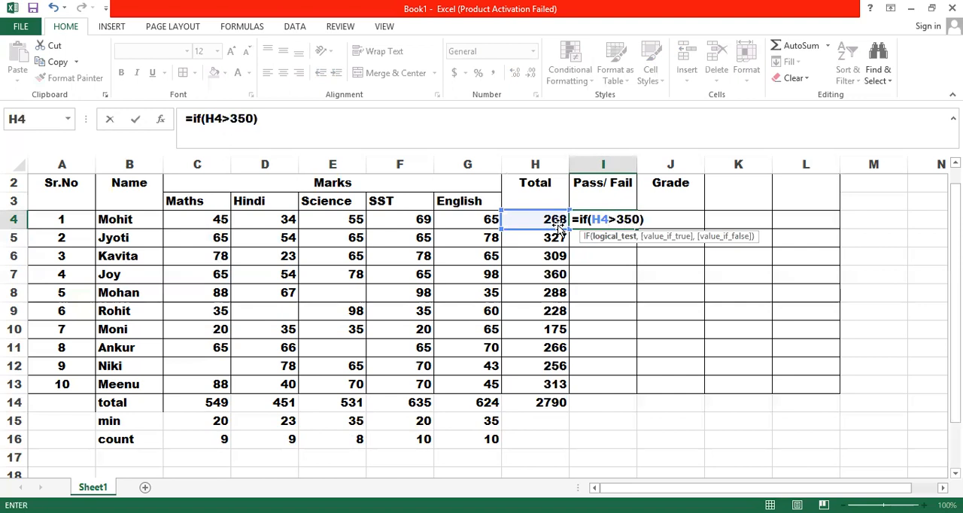
text(,"A)
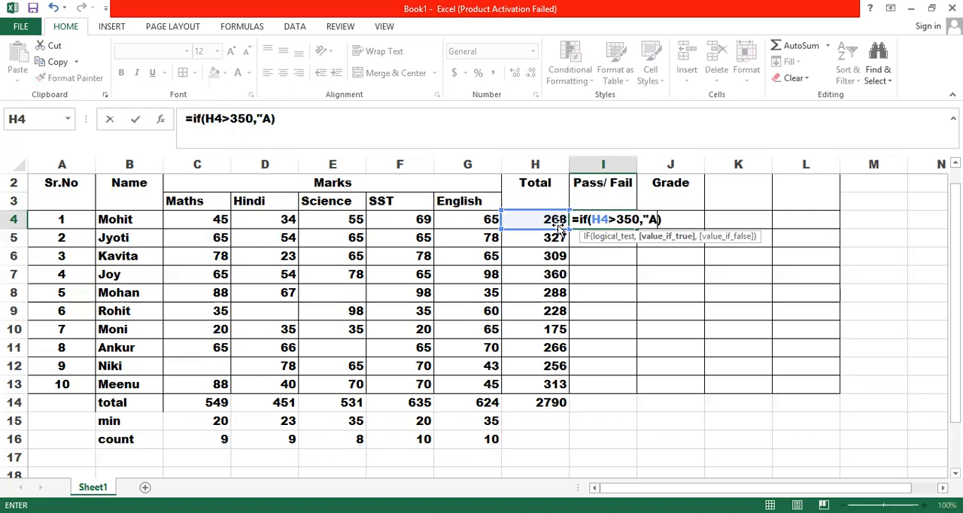
text(",)
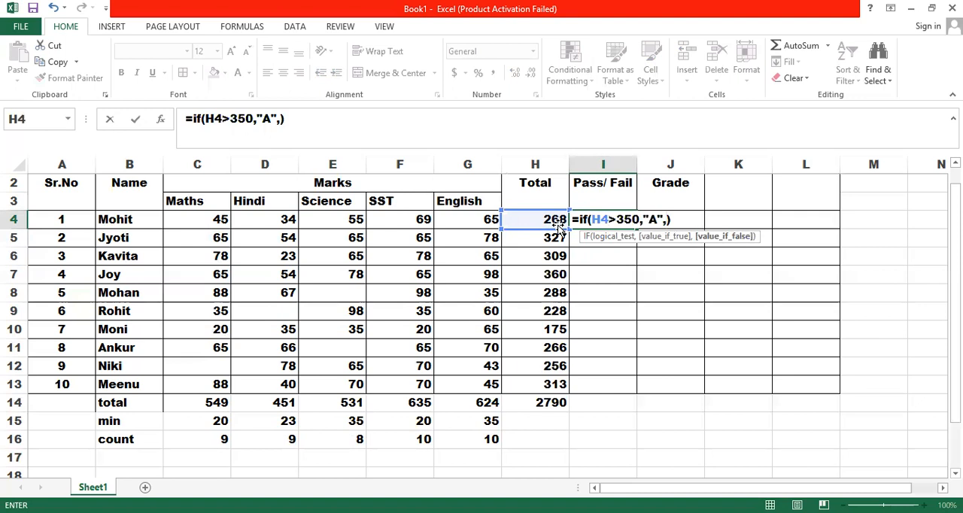
text(if()
click(535, 219)
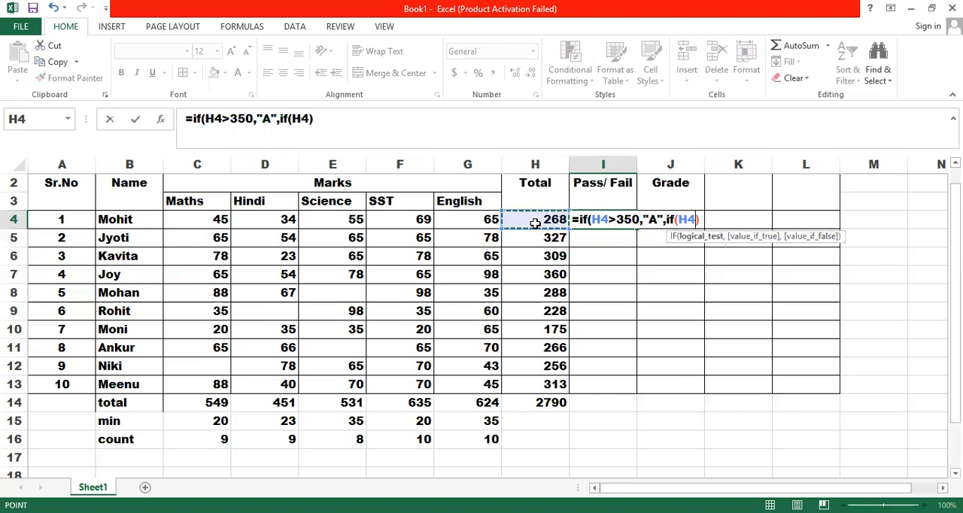
text(>)
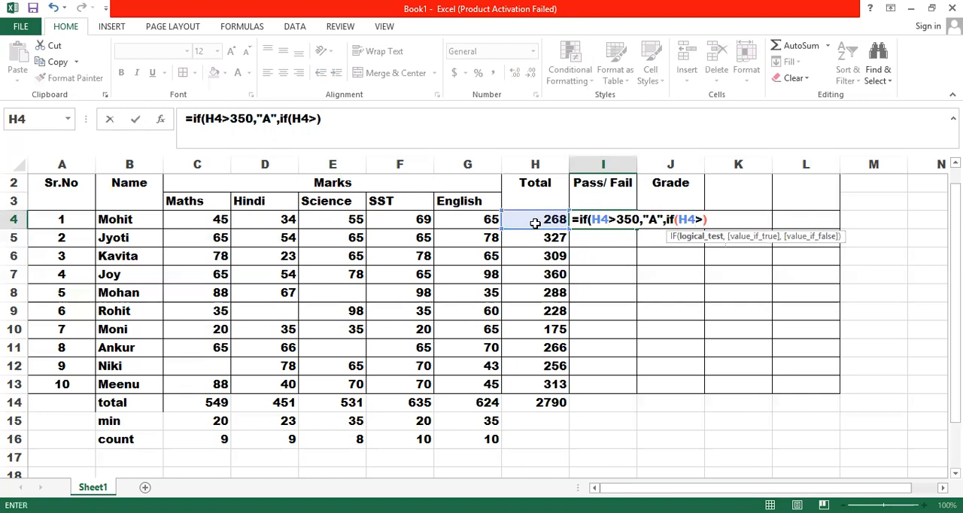
text(300)
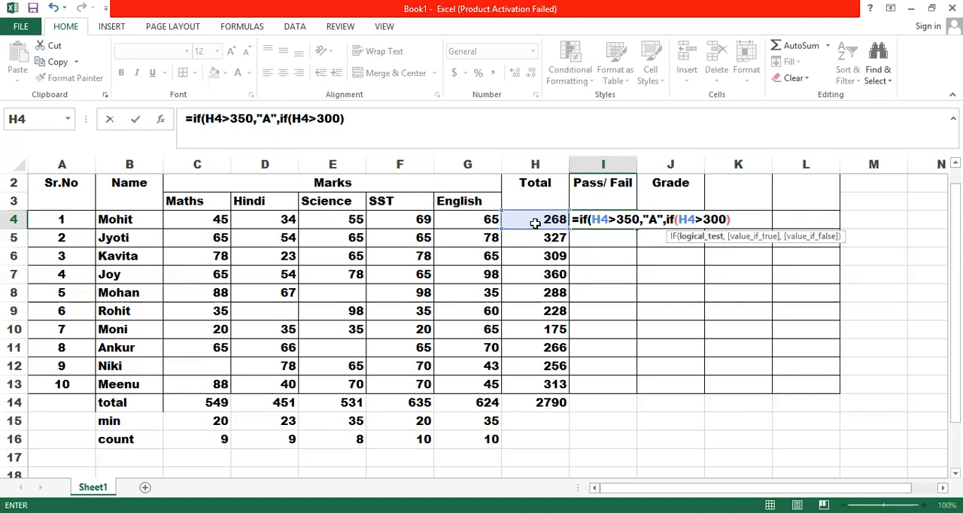
text(,)
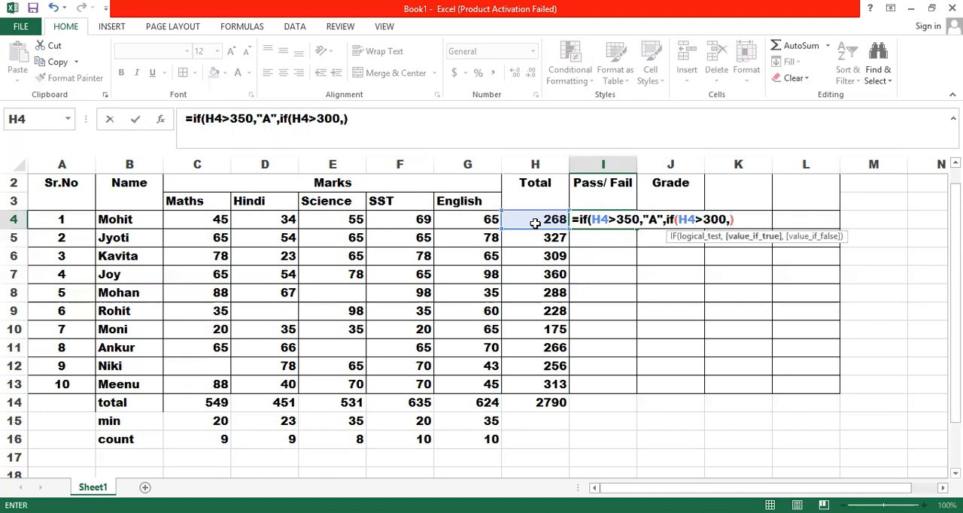
key(BackSpace)
key(BackSpace)
key(BackSpace)
key(BackSpace)
key(BackSpace)
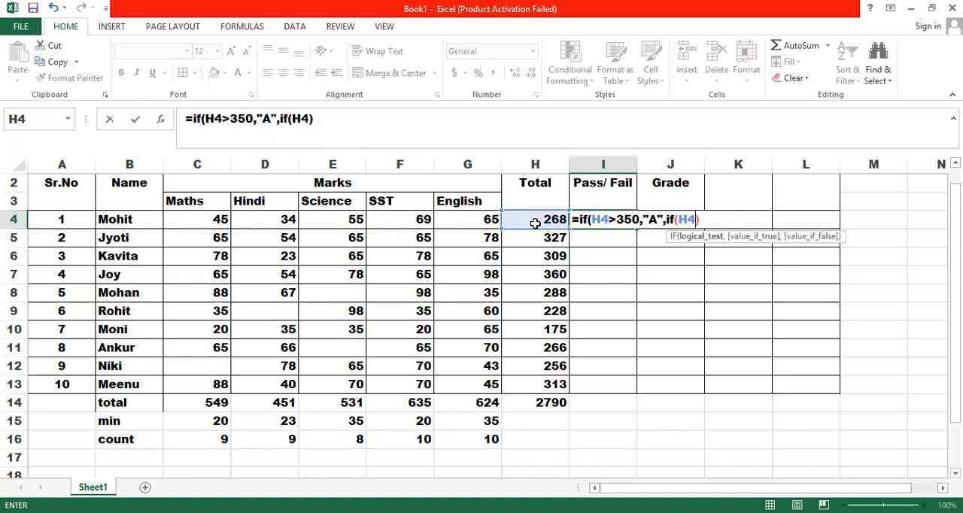
key(BackSpace)
key(BackSpace)
key(BackSpace)
key(BackSpace)
key(BackSpace)
key(BackSpace)
key(BackSpace)
key(BackSpace)
key(BackSpace)
key(BackSpace)
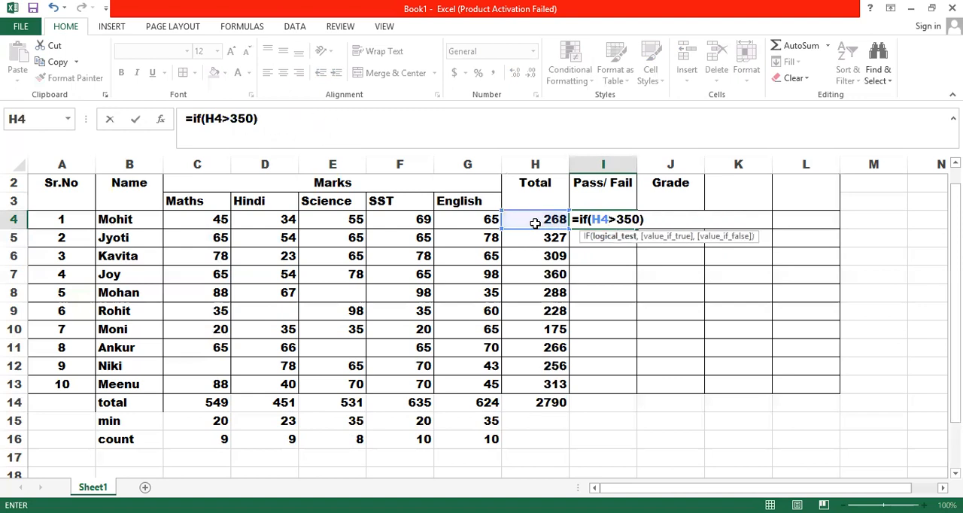
Step: Change the condition of the IF formula in I4 to H4>300 and try to enter the formula
key(BackSpace)
key(BackSpace)
text(00)
key(Return)
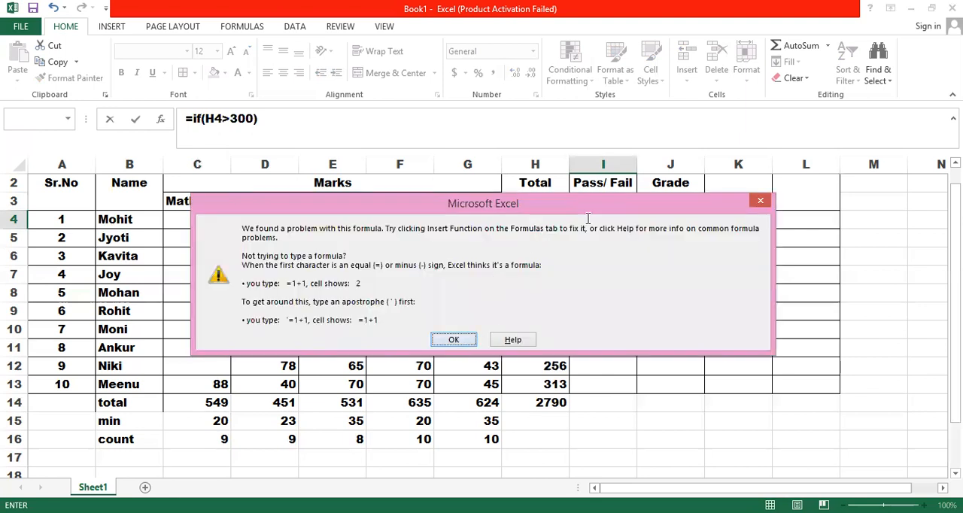
key(Return)
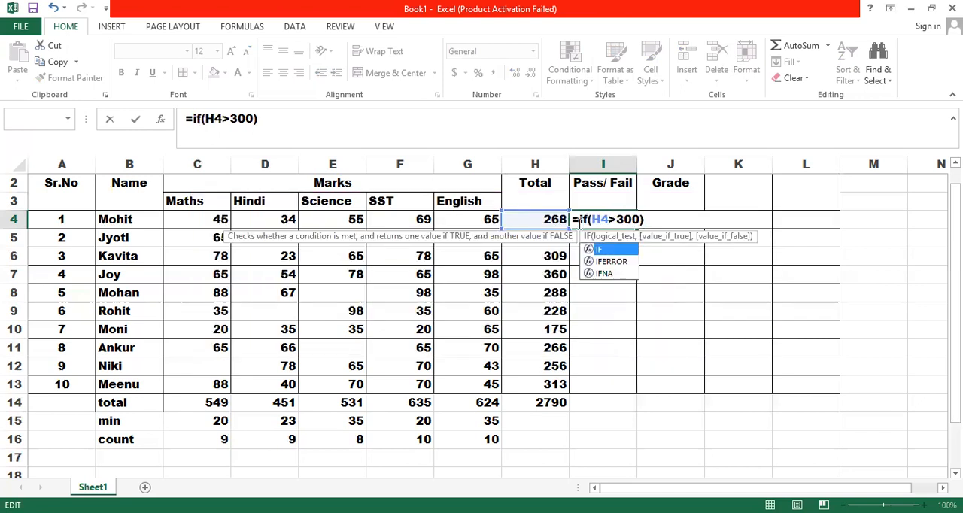
Step: Complete the IF formula in I4 so it returns "Pass" when the condition is true and "fail" otherwise
key(Right)
key(Right)
key(Right)
key(Right)
key(Right)
key(Right)
key(Right)
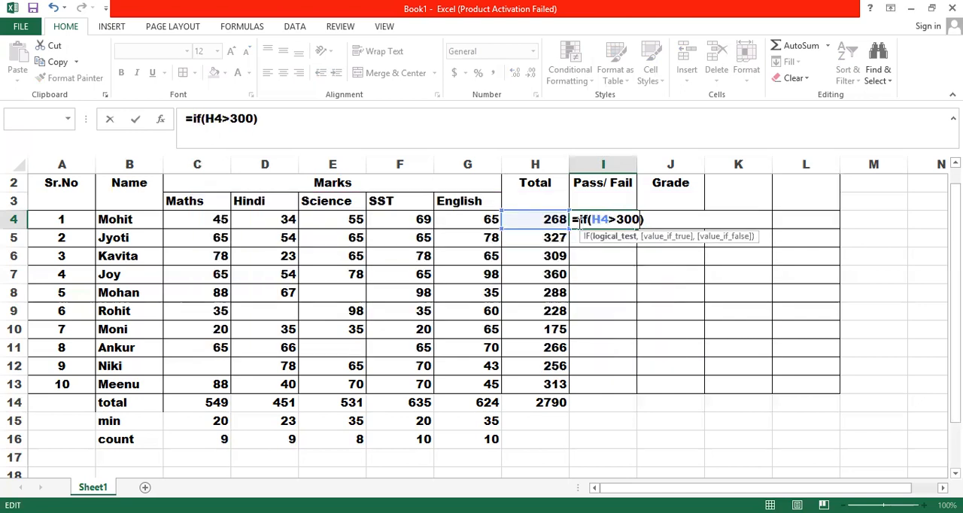
text(,)
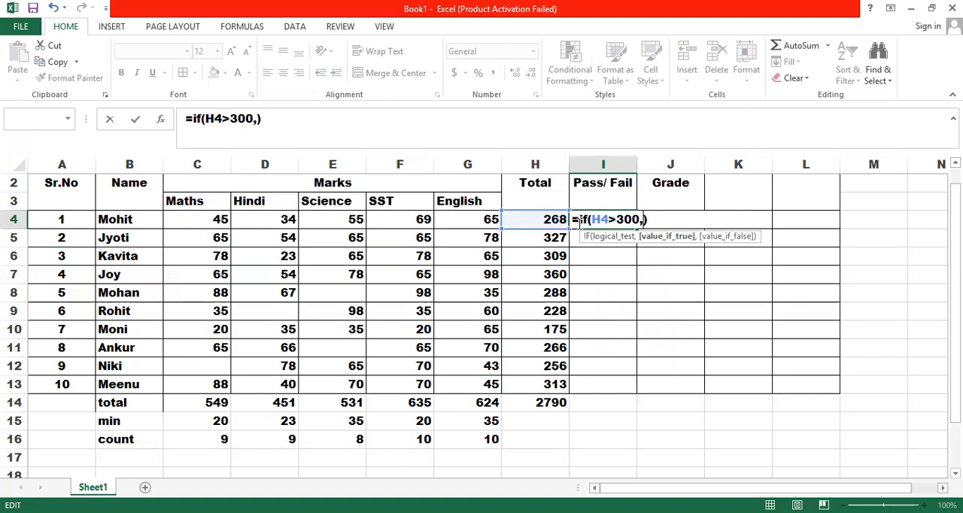
text("Pad)
key(BackSpace)
text(ss")
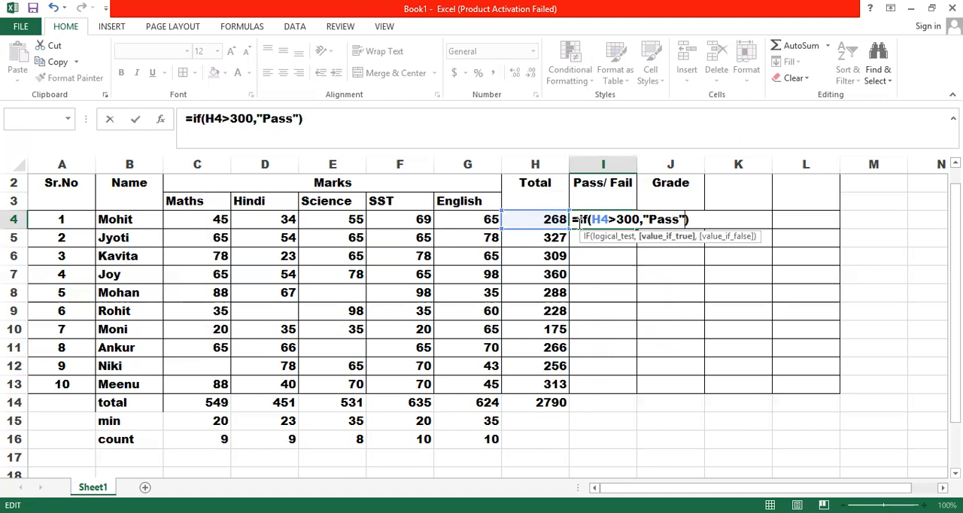
text(, ")
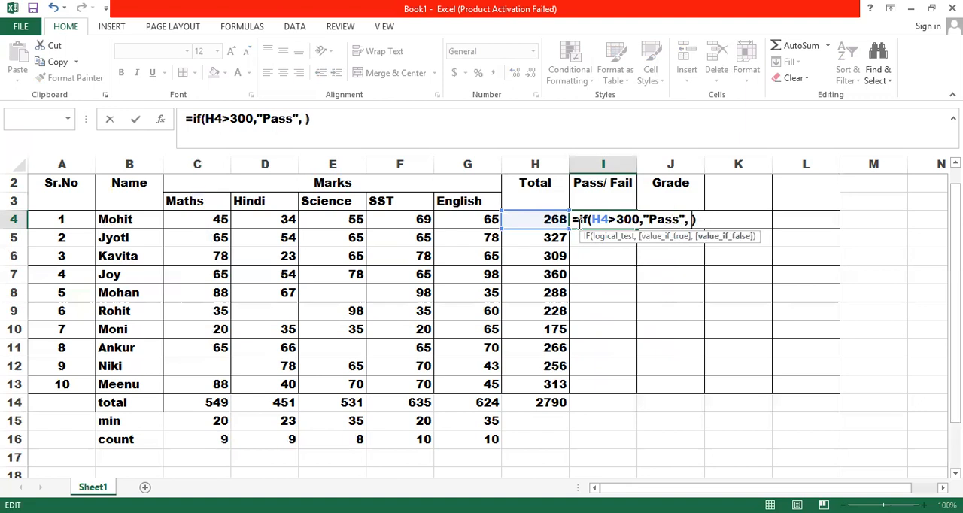
text(fail"))
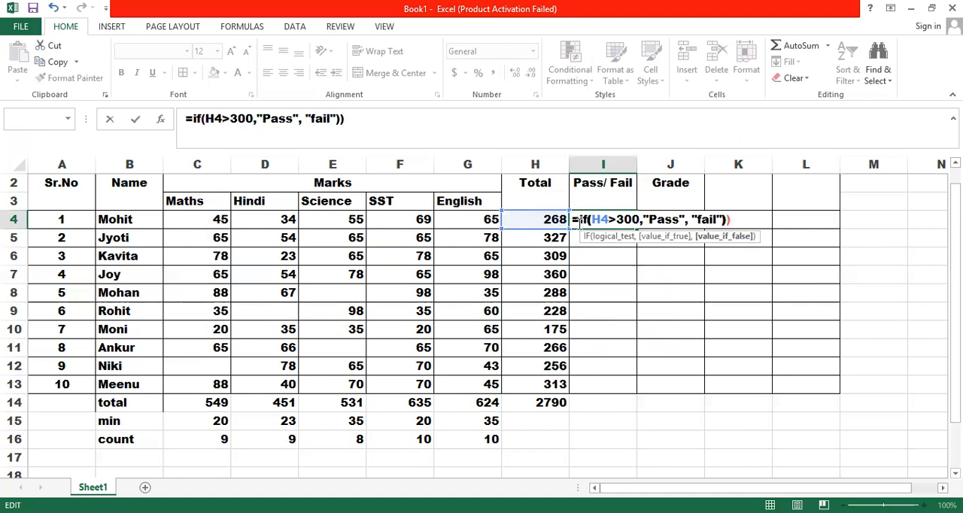
key(BackSpace)
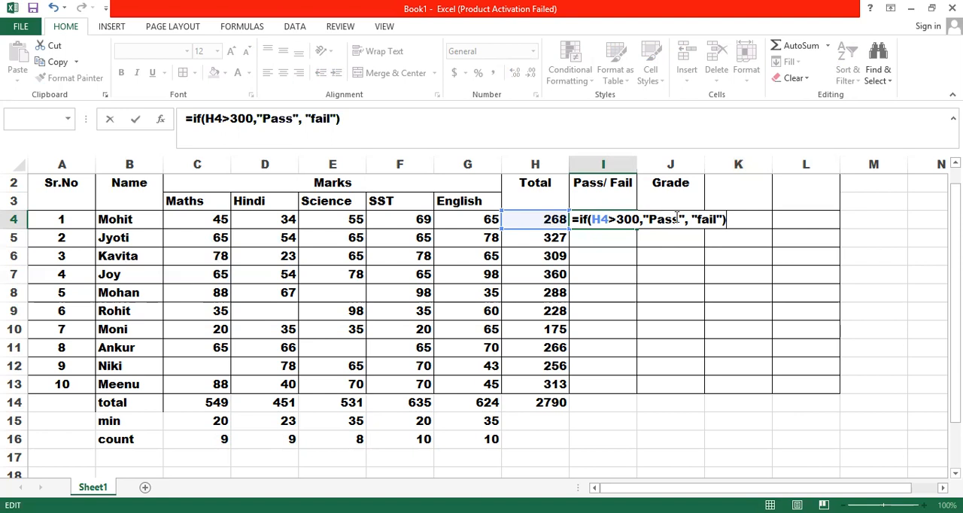
key(Return)
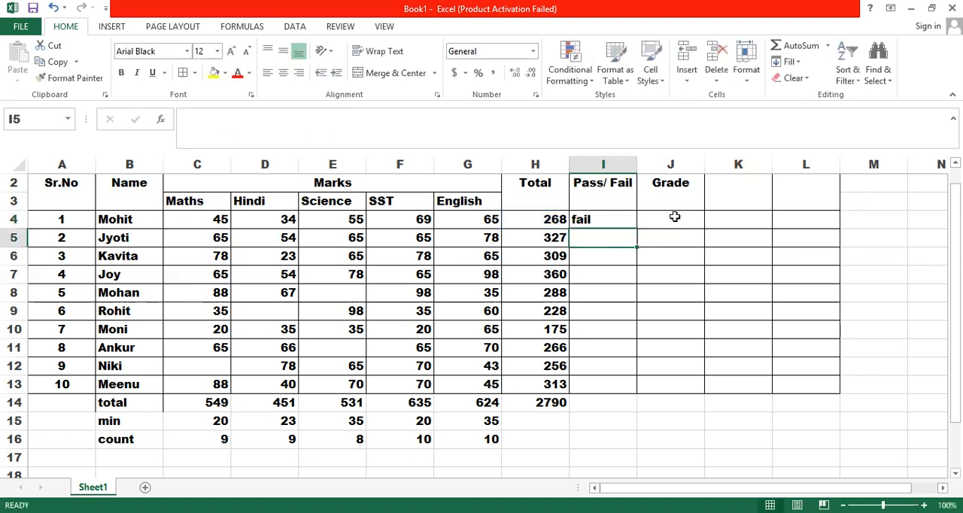
Step: Fill the Pass/Fail formula from I4 down the student rows to I13, clearing the extra results in I14:I15
click(620, 218)
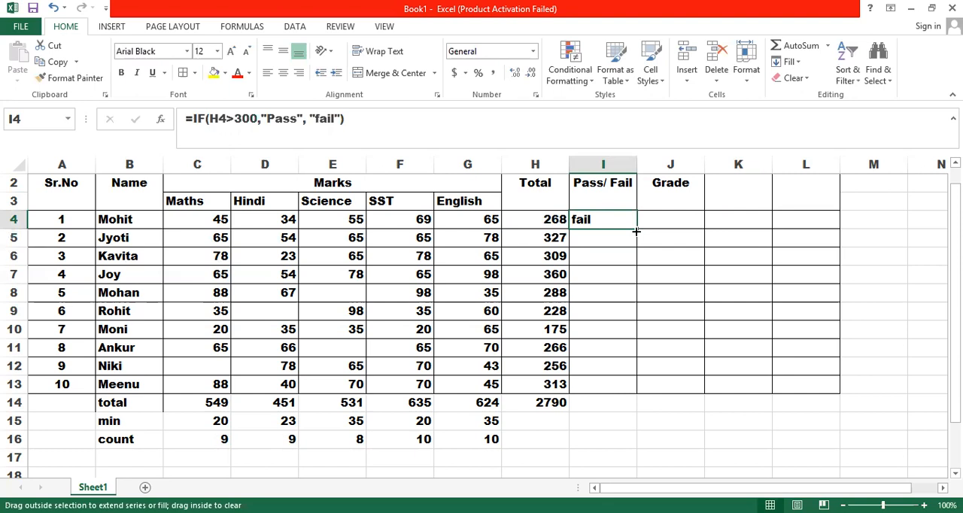
double_click(637, 229)
drag(584, 401, 584, 422)
key(Delete)
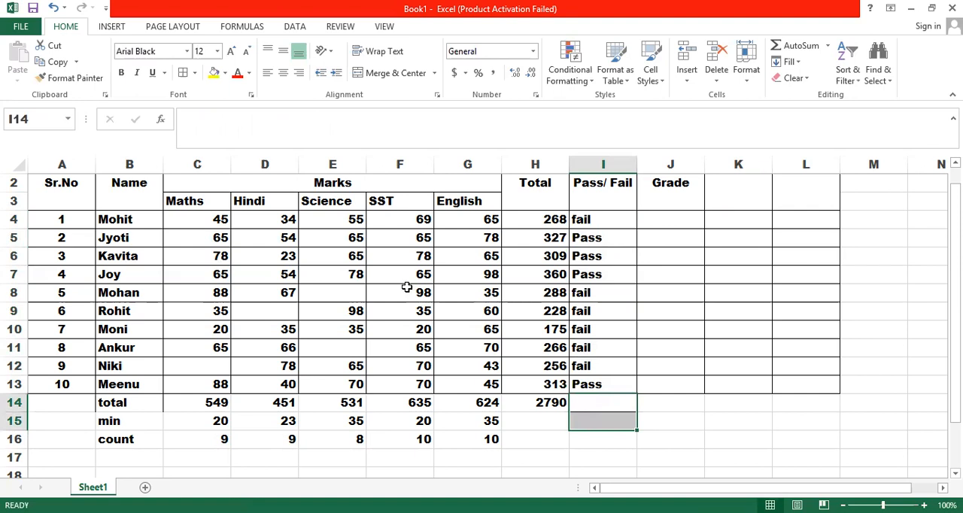
Step: Enter the missing marks: 60 in E8, 55 in D9, 56 in C12 and 66 in E11
click(359, 295)
text(60)
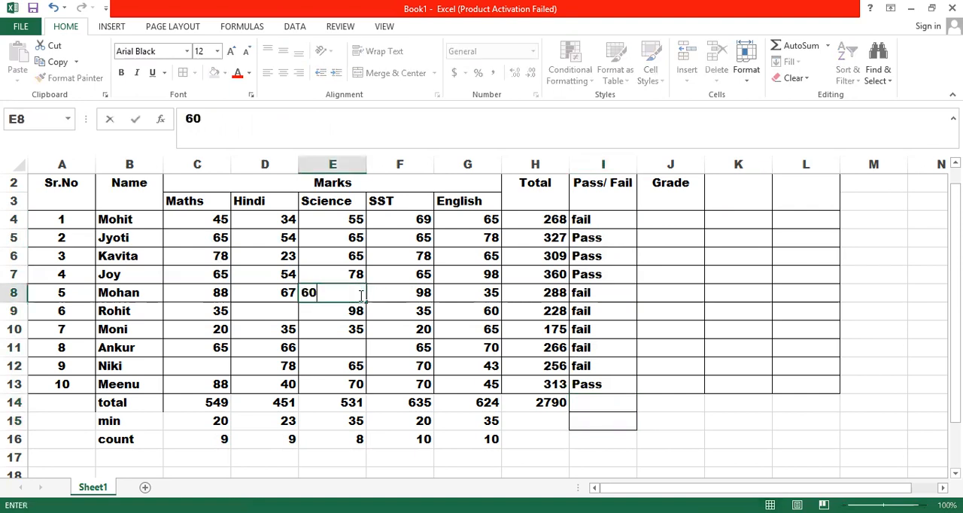
key(Return)
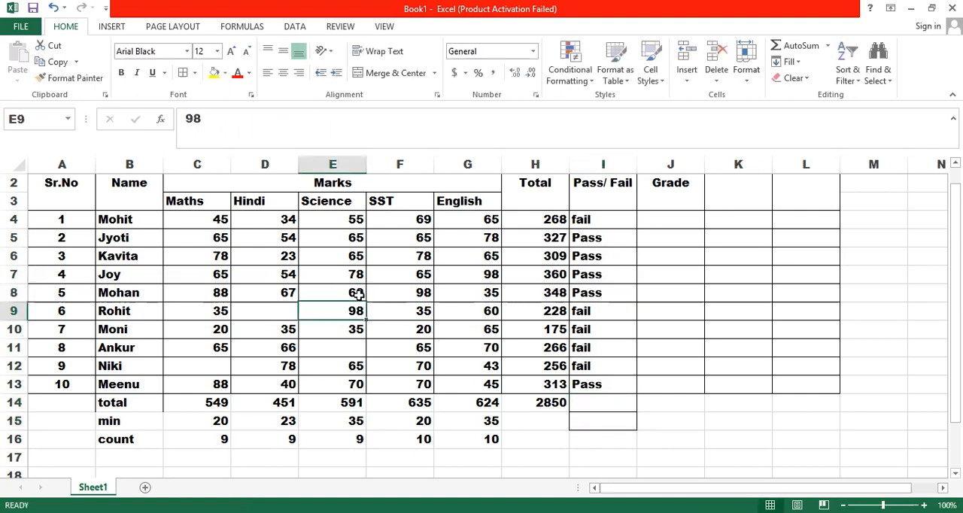
click(267, 315)
text(55)
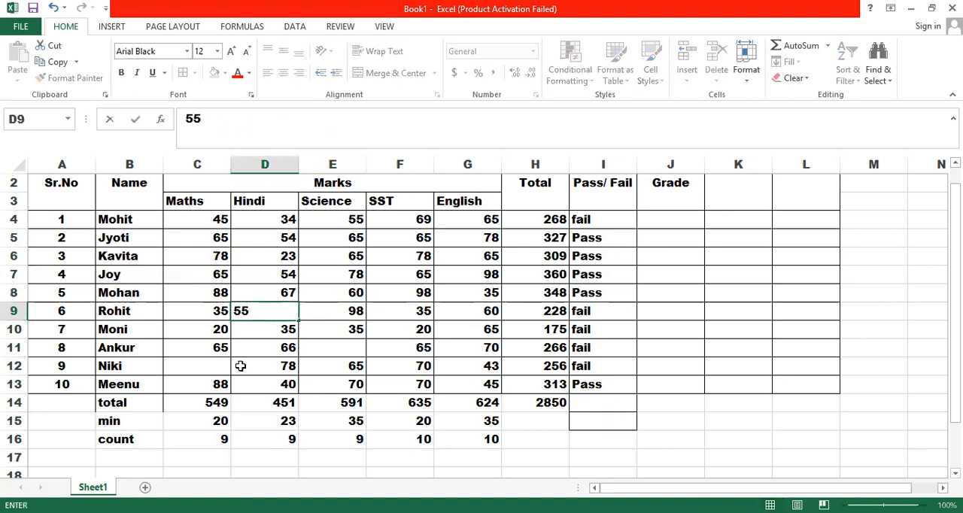
click(219, 365)
text(56)
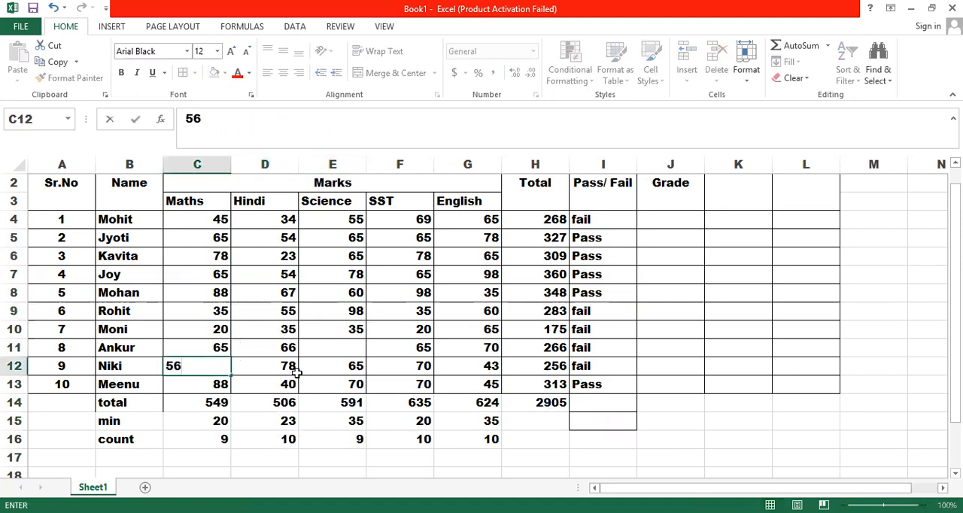
click(342, 355)
text(66)
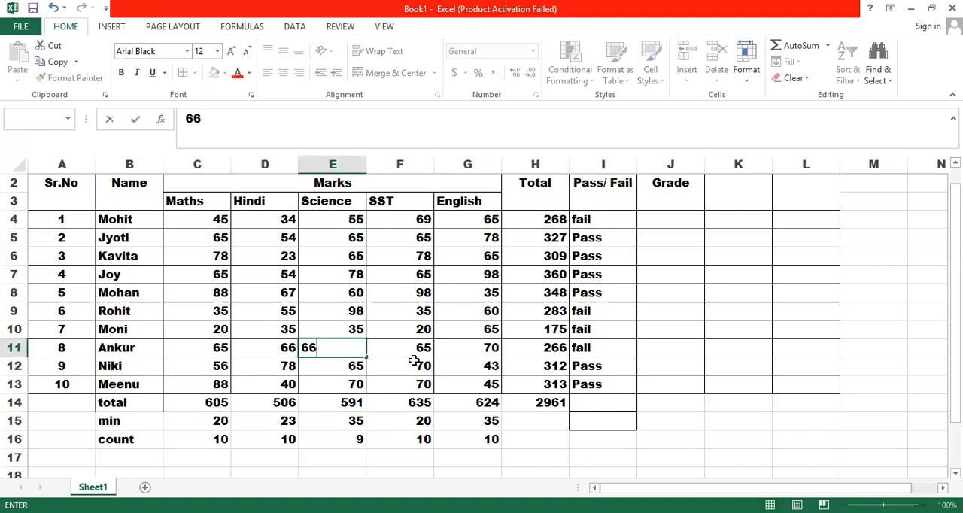
click(414, 362)
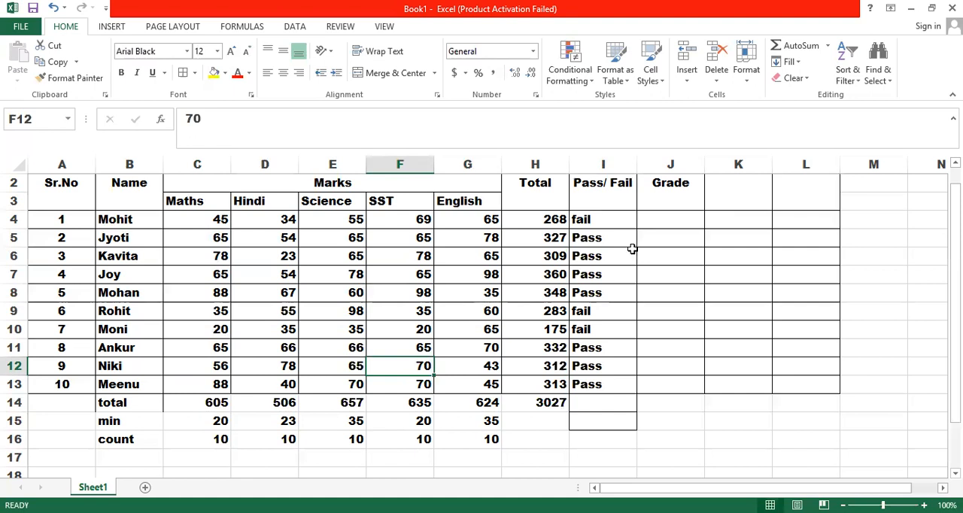
Step: Start an IF formula in Grade cell J4 that returns "A" when the total in H4 is greater than 350
click(671, 219)
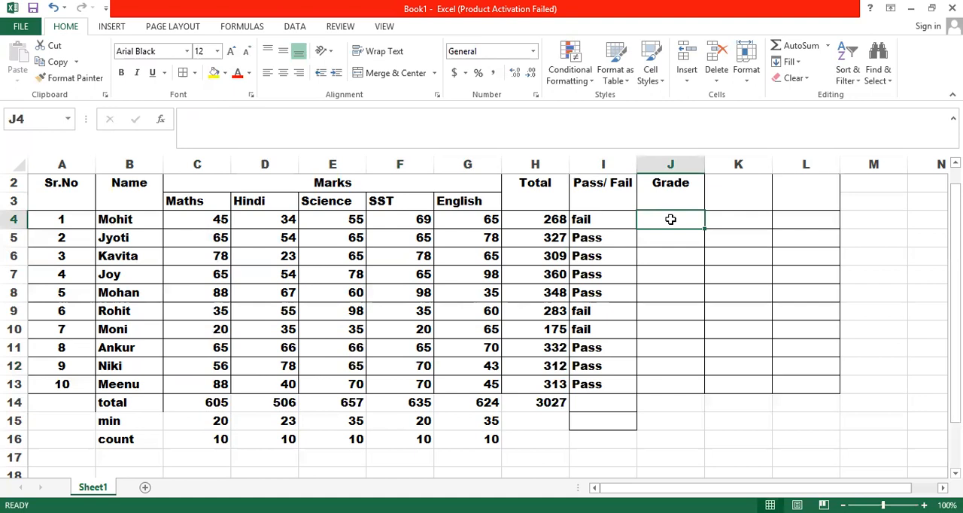
text(=)
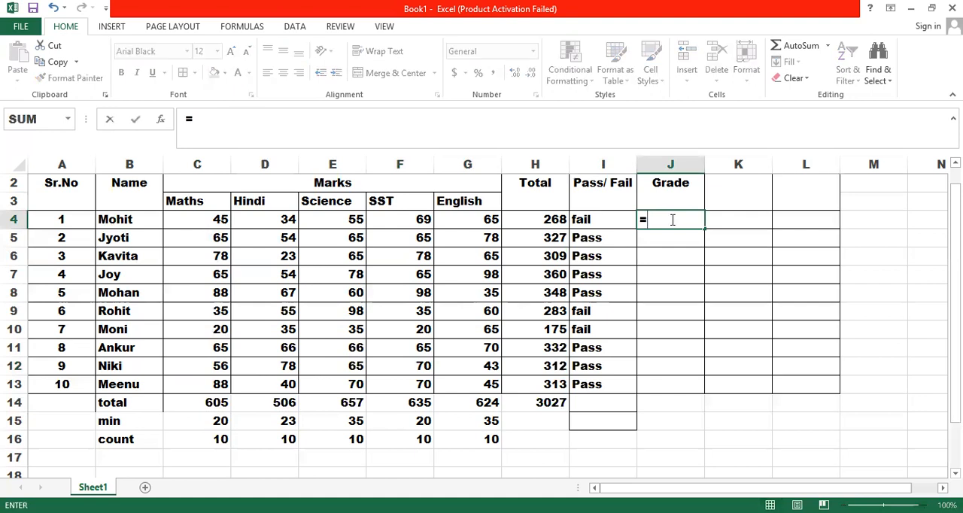
text(if()
click(559, 219)
text(>)
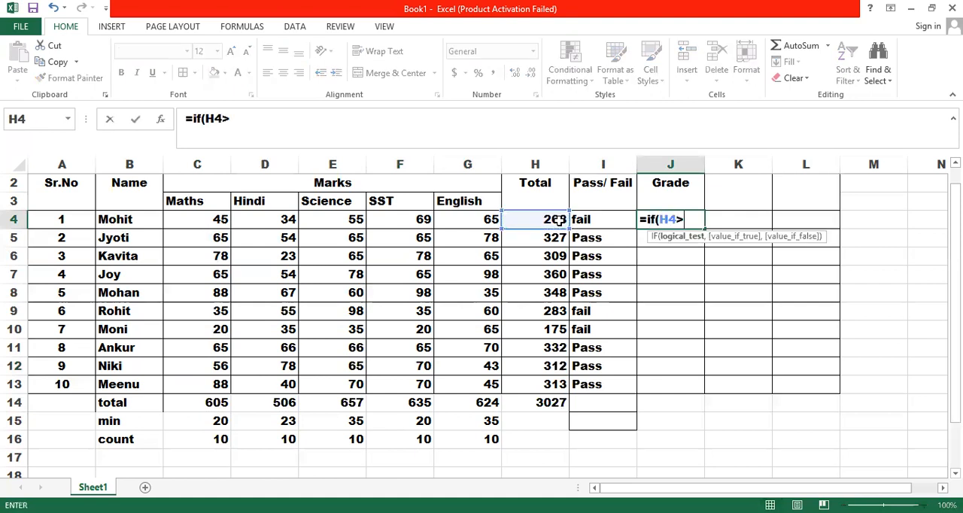
text(350,"A")
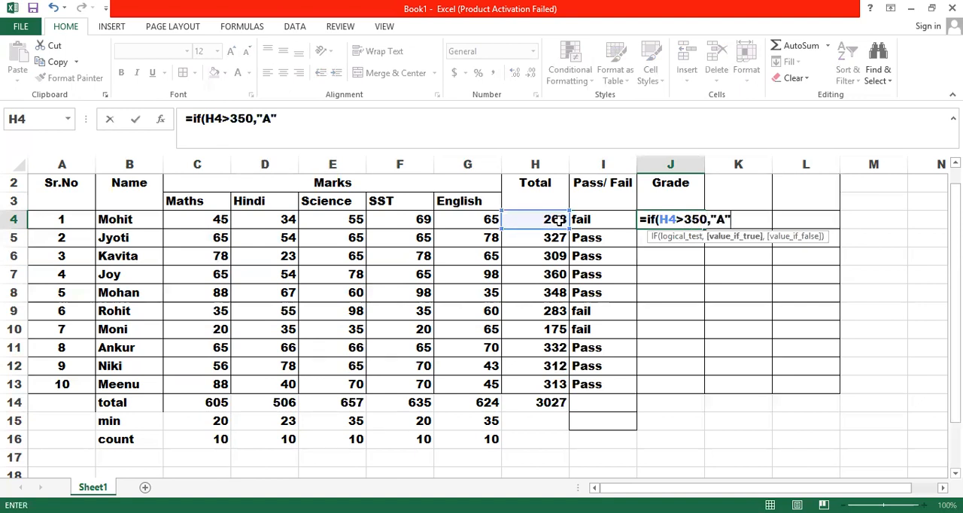
text(, if)
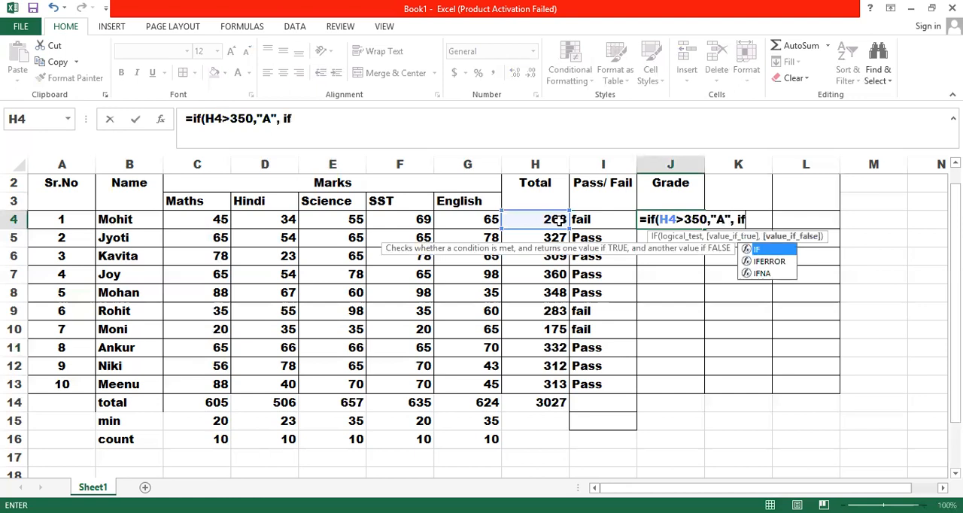
text(()
Step: Nest a second IF in the J4 formula that returns "B" when H4>300
click(553, 218)
text(>300)
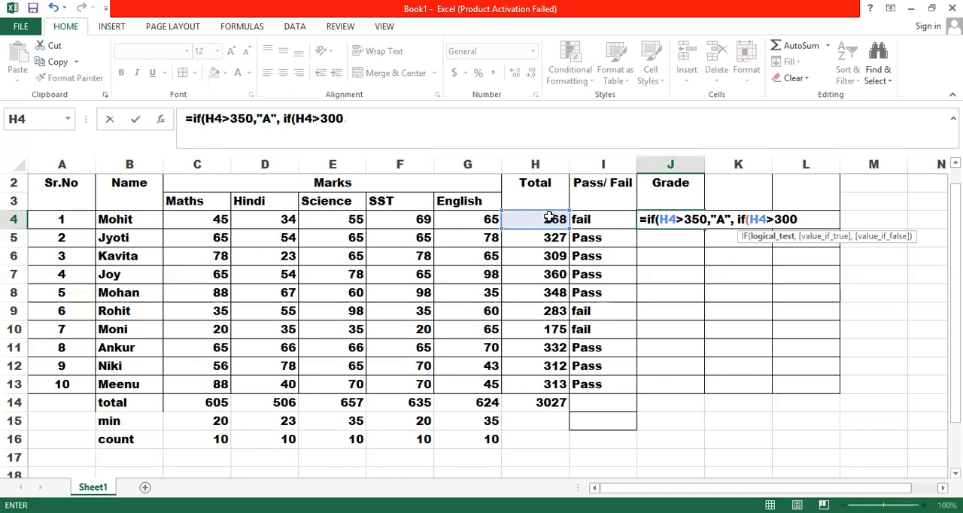
text(, "B",)
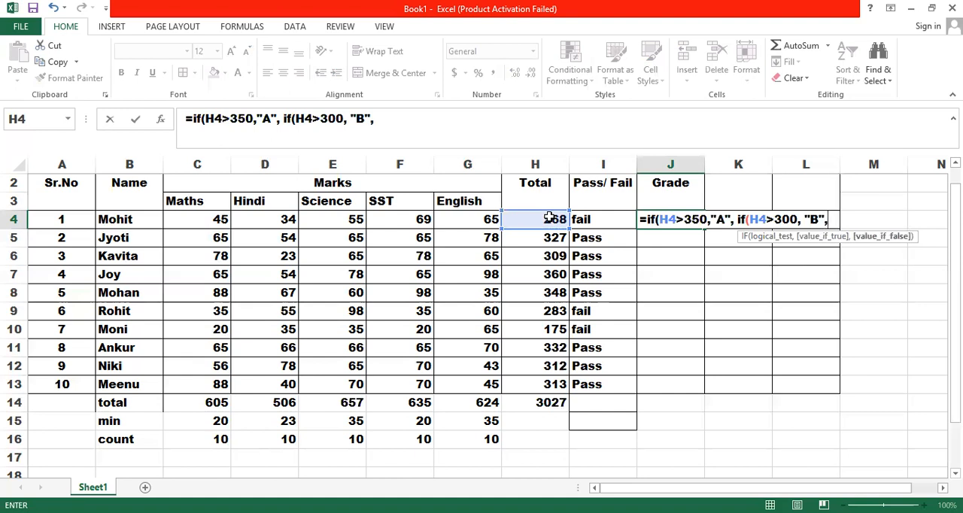
text(if()
Step: Nest a third IF in J4 returning "C" when H4>250 and "D" otherwise, close all brackets and enter the formula
click(526, 219)
text(>)
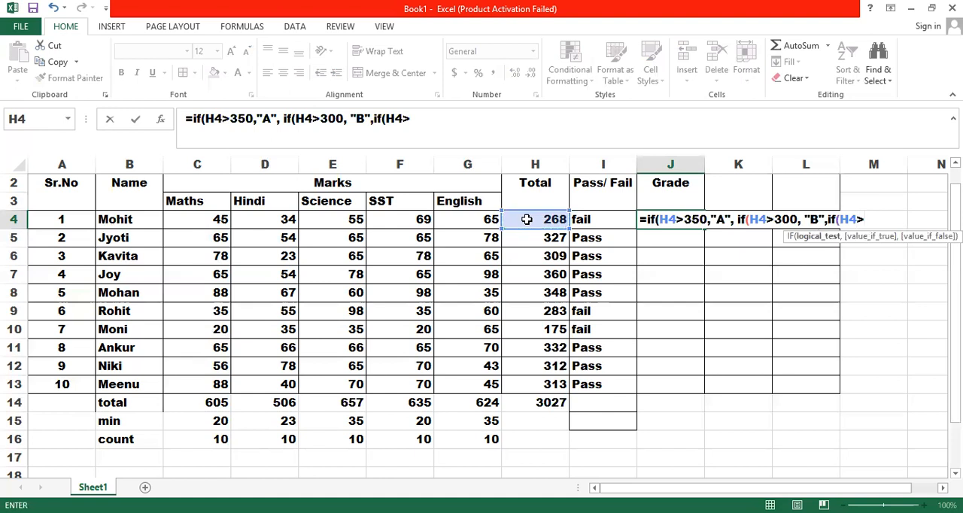
text(250,"C)
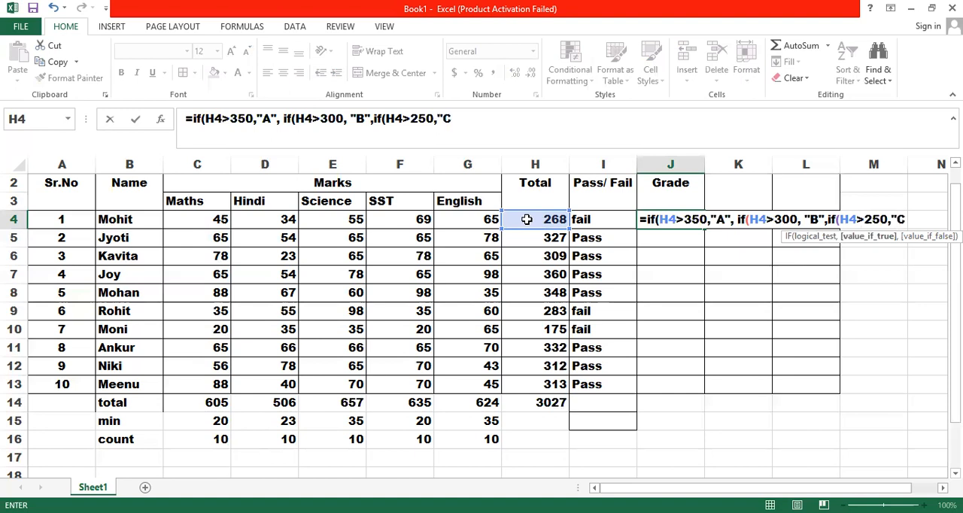
text(",)
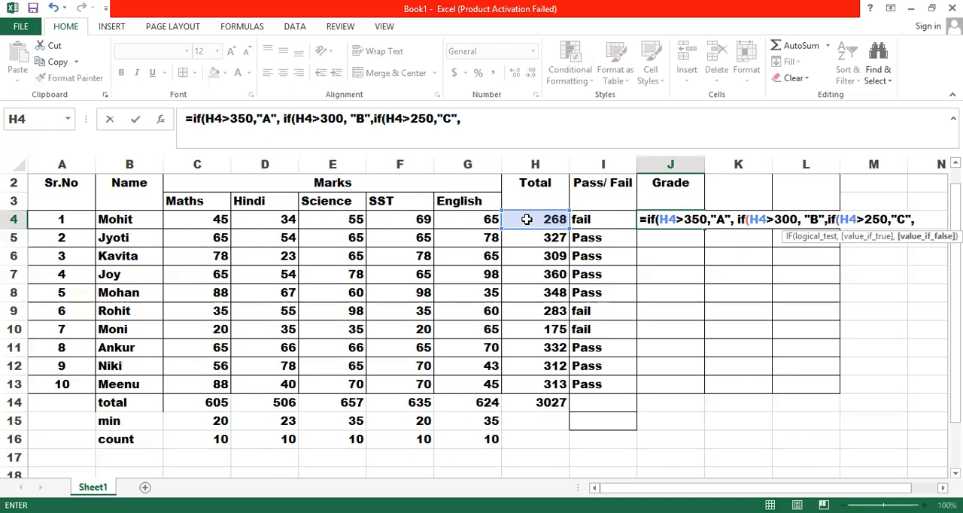
text("D")))
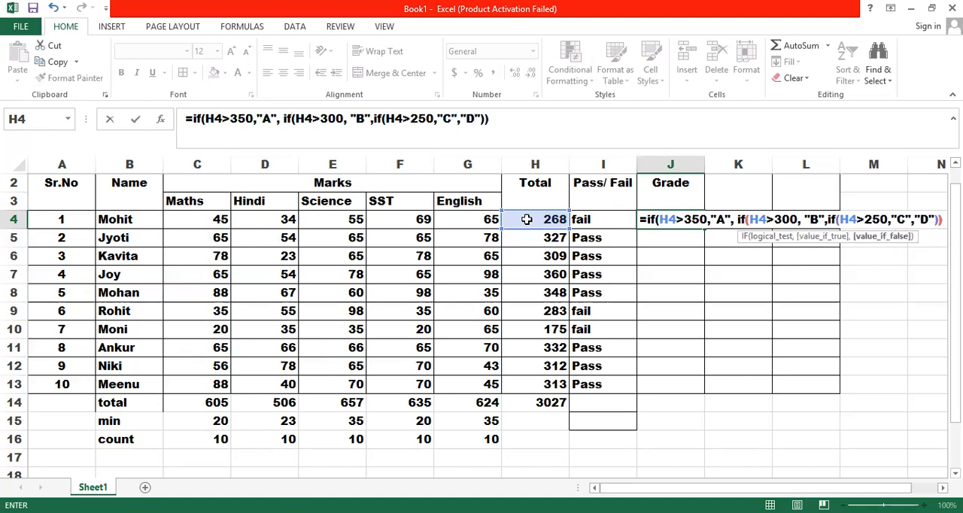
text())
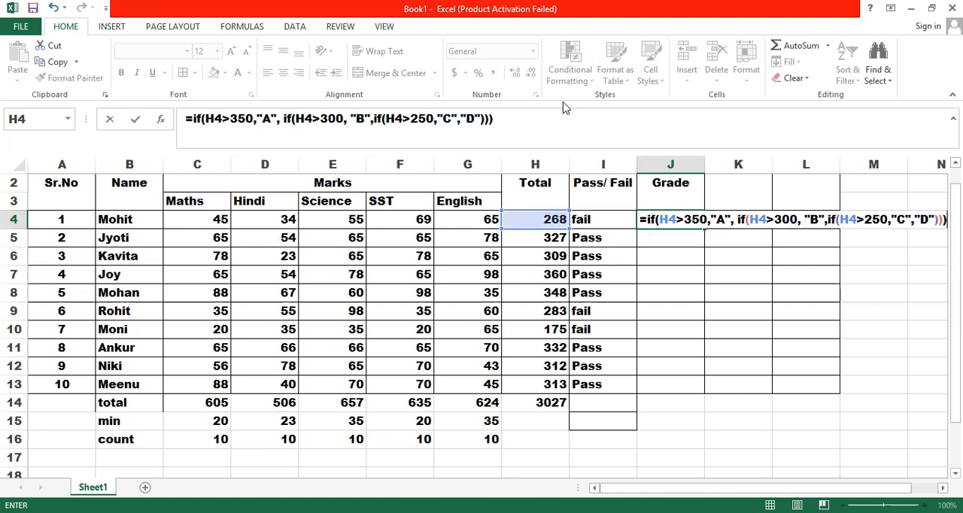
key(Return)
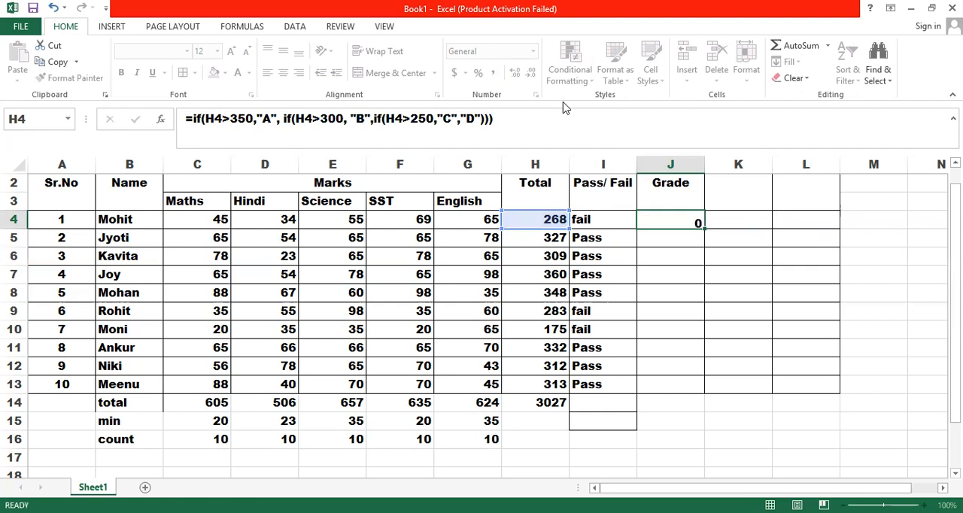
Step: Fill the Grade formula from J4 down the student rows to J13, clearing the extra results in J14:J15
click(682, 219)
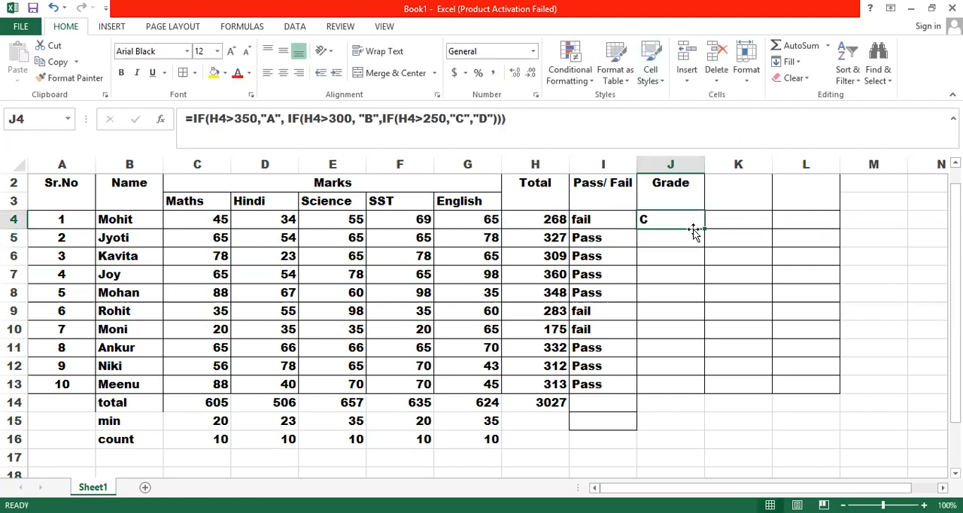
double_click(704, 229)
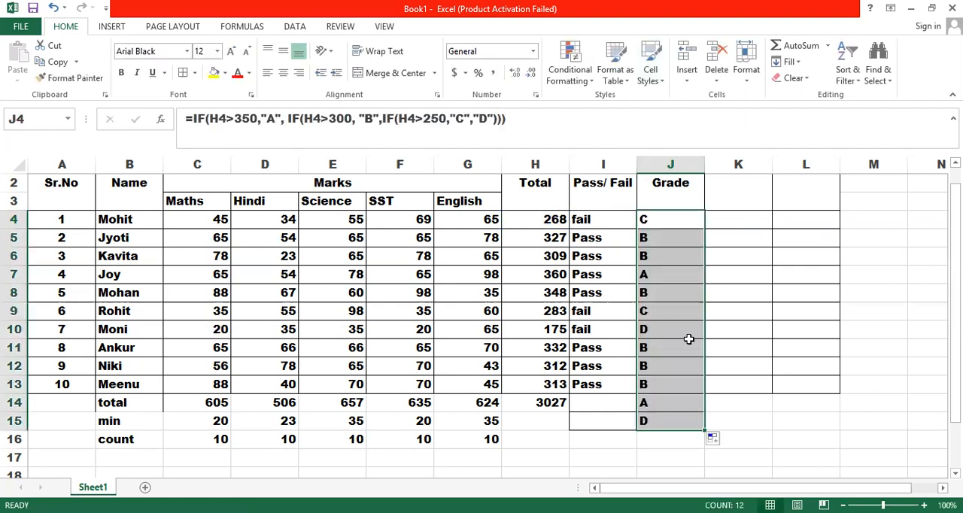
drag(673, 402, 674, 425)
key(Delete)
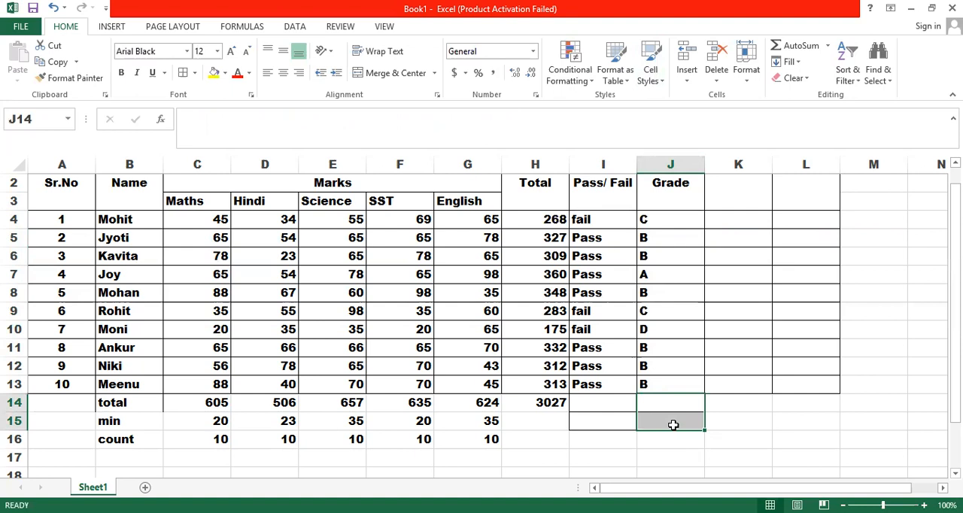
Step: Enter an AND formula in K4 that tests whether the total in H4 is greater than 300
click(741, 228)
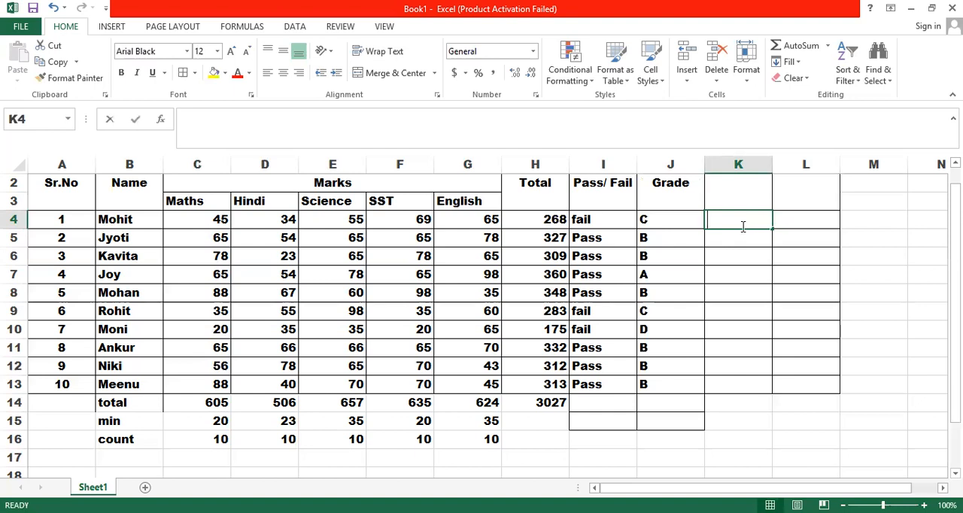
text(=()
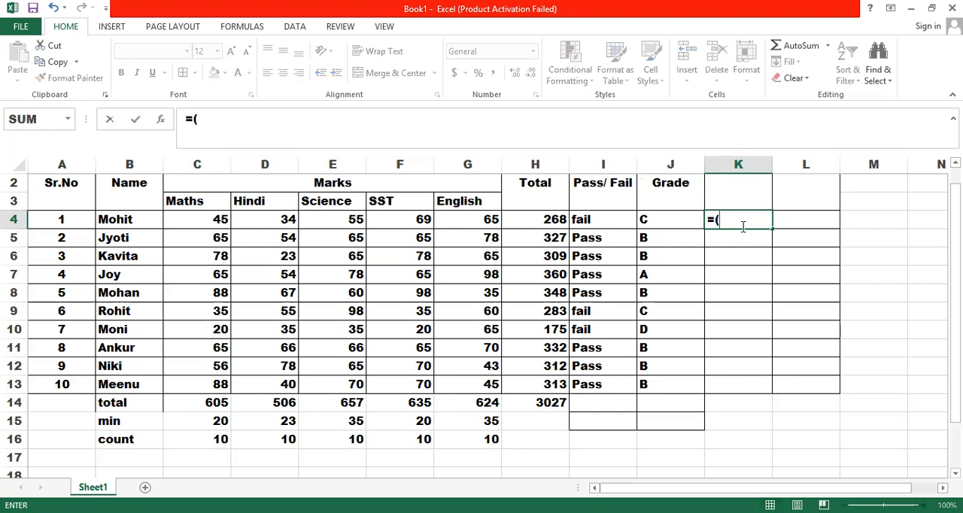
key(BackSpace)
text(and()
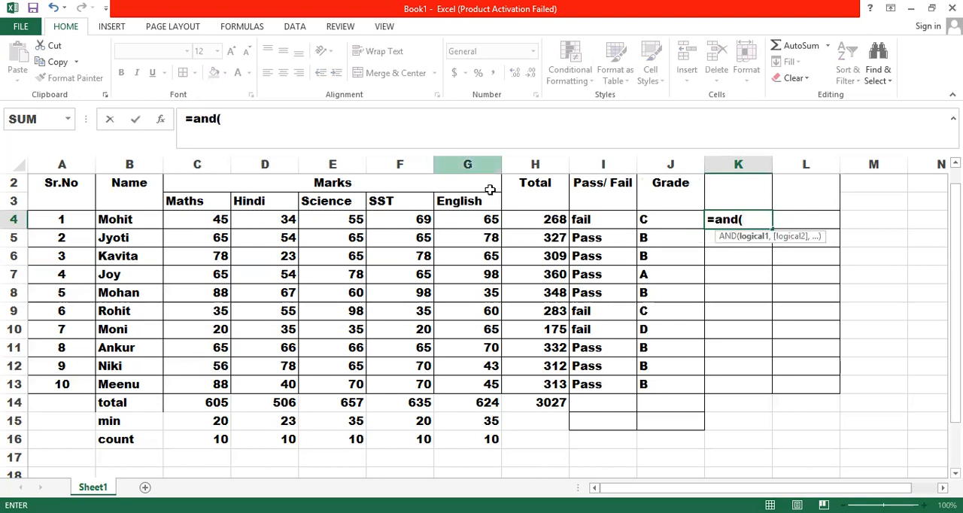
click(554, 219)
text(>)
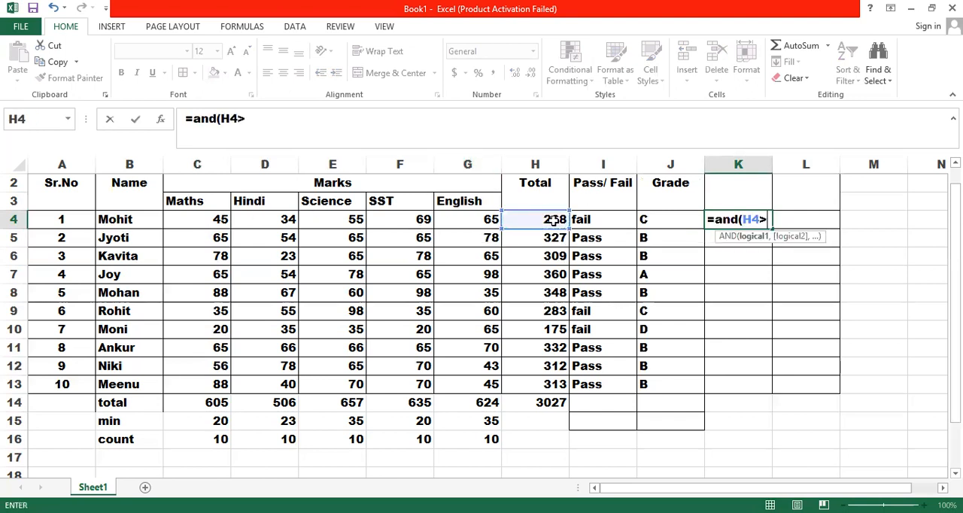
text(00))
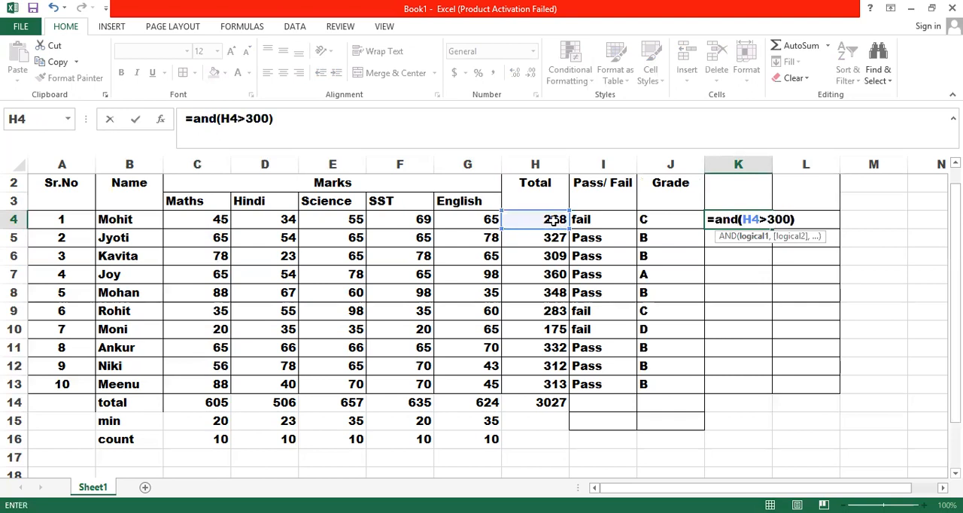
key(Return)
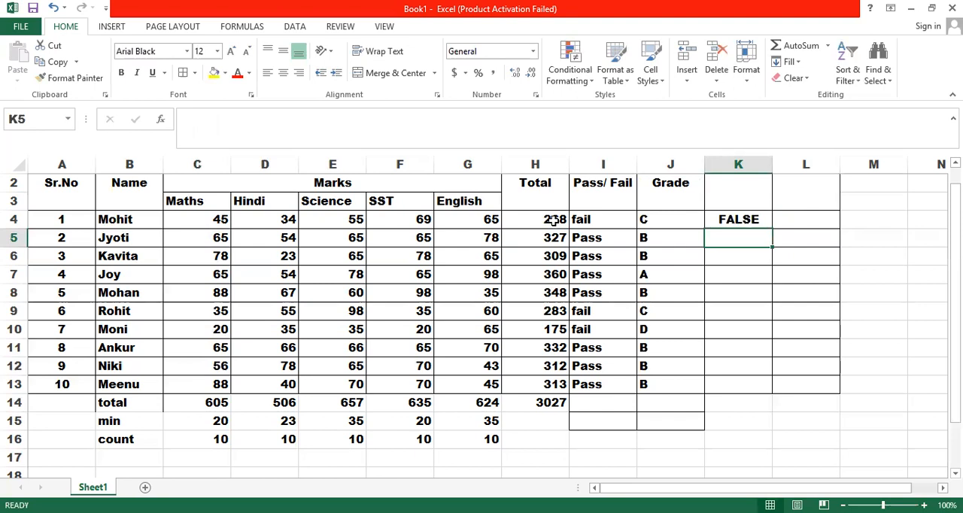
Step: Fill the AND formula from K4 down to K13 and review the formula in K4
click(743, 219)
drag(772, 228, 768, 391)
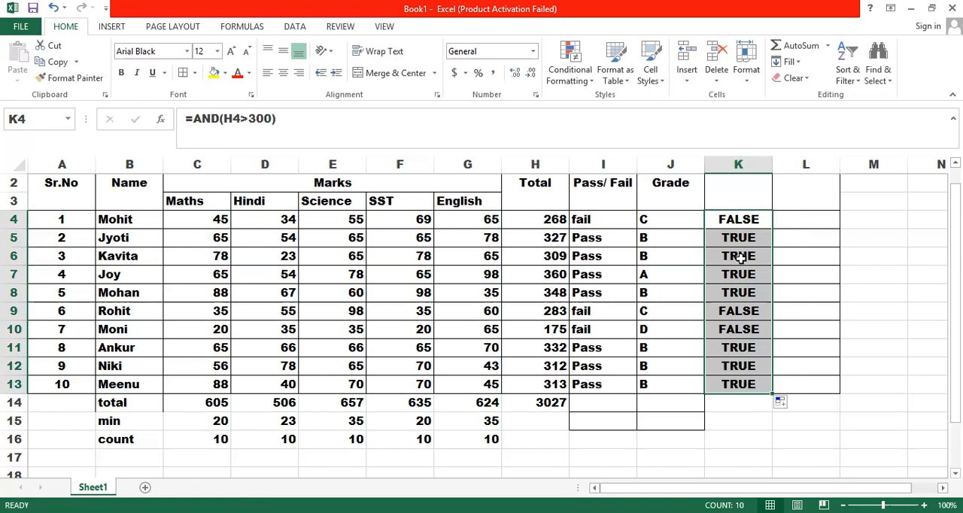
click(801, 218)
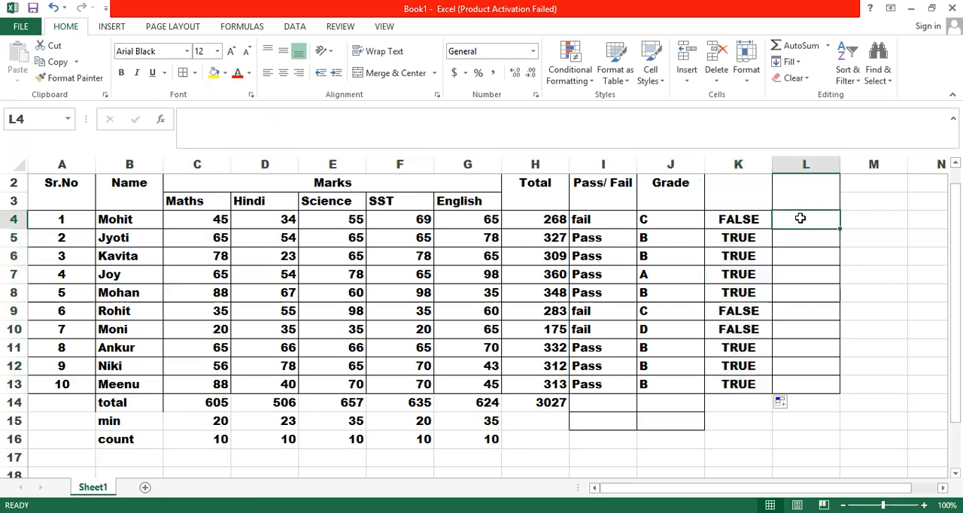
click(753, 222)
double_click(754, 221)
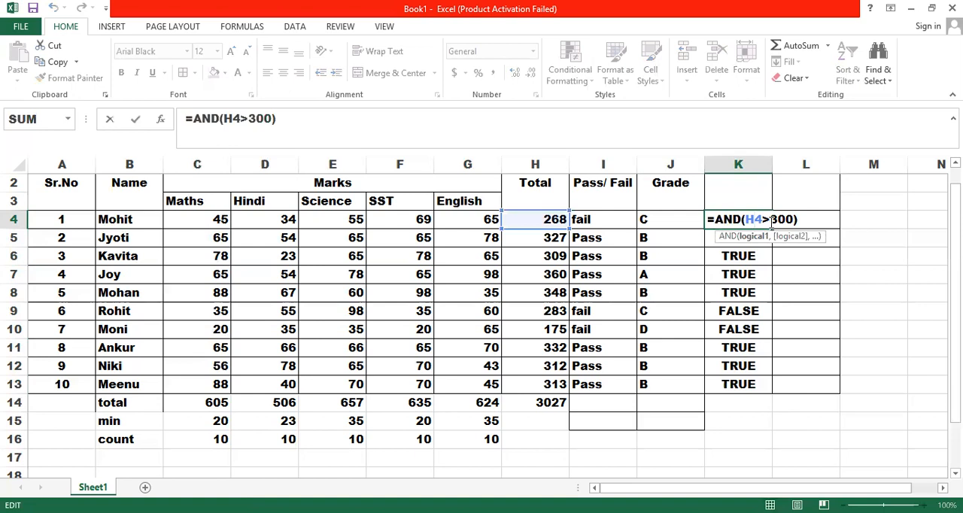
key(Return)
Step: Enter an AND formula in L4 that tests both H4>300 and the Science mark E4>60
click(799, 228)
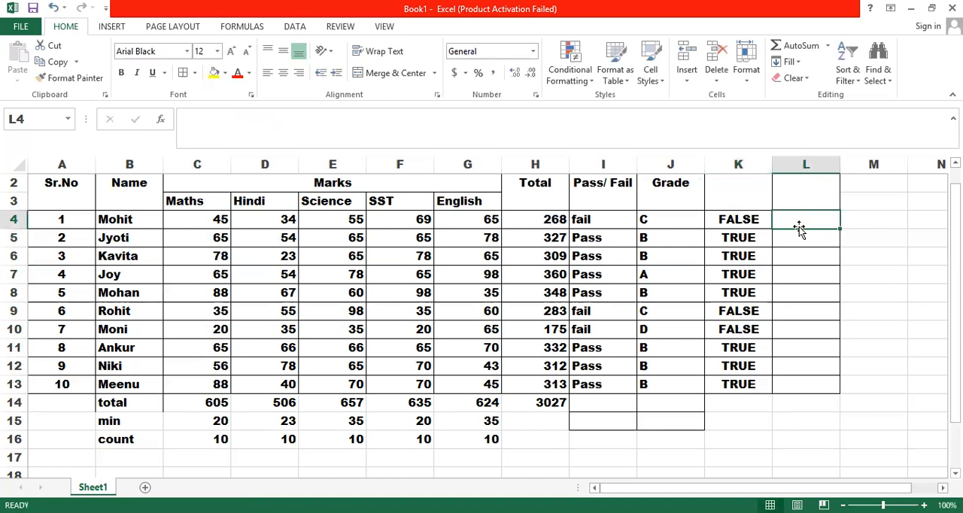
text(=)
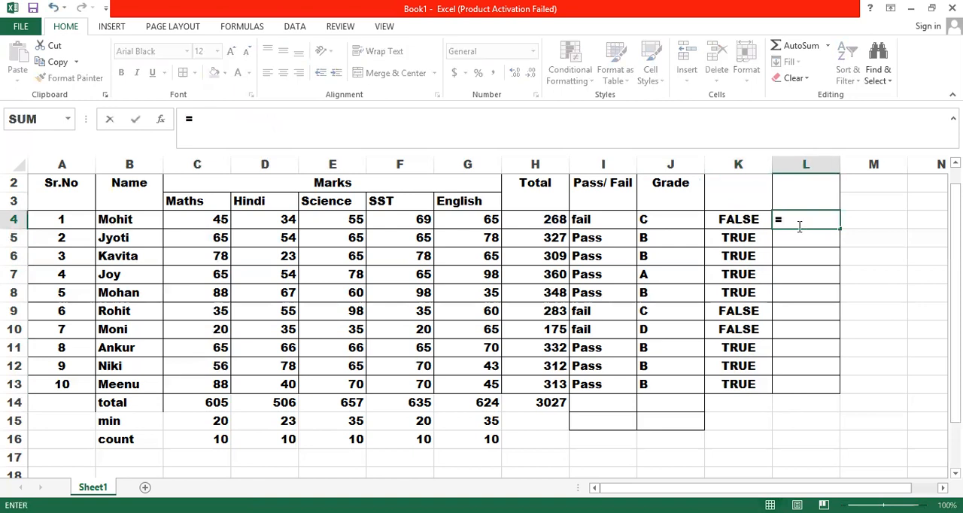
text(and()
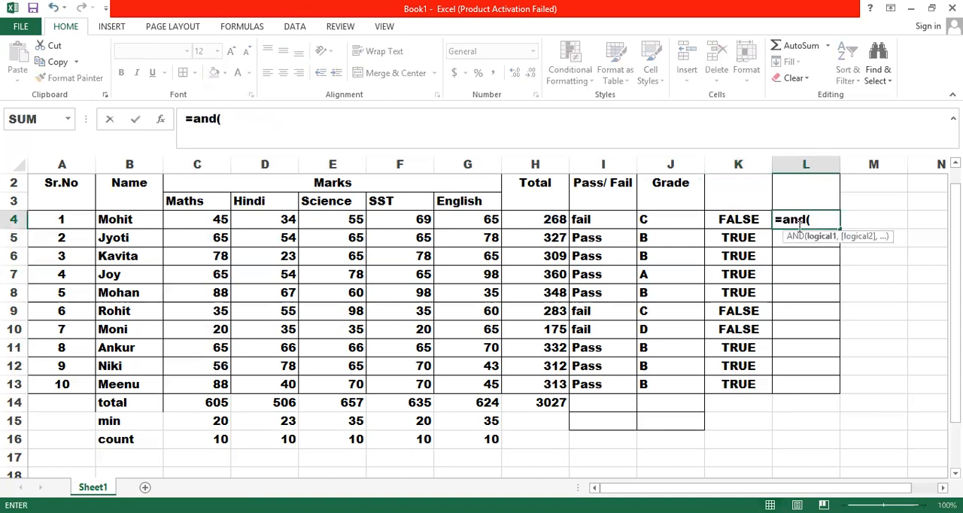
click(540, 220)
text(>)
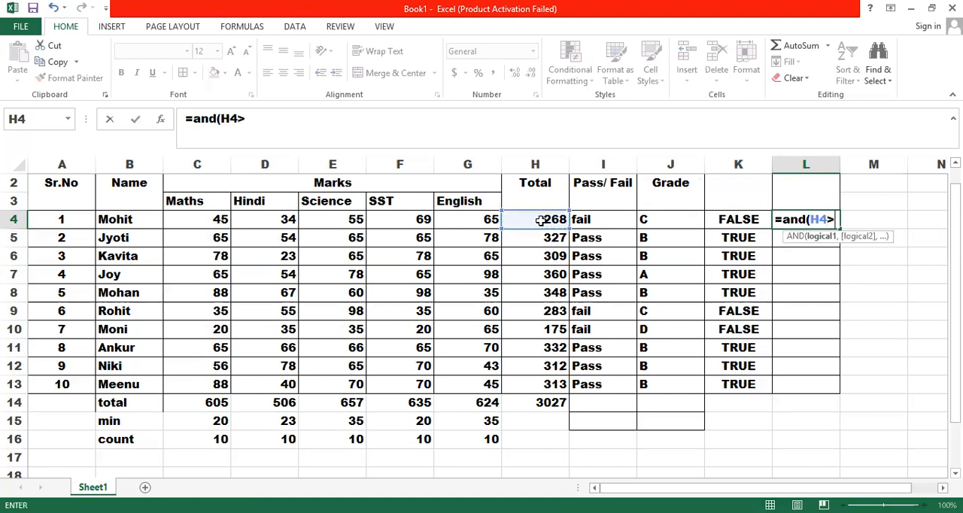
text(300,)
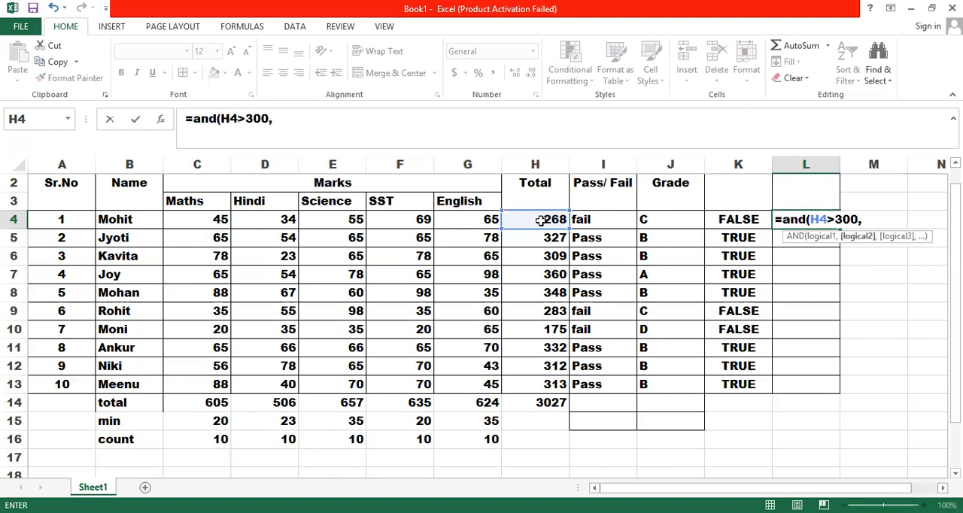
click(354, 219)
text(>60))
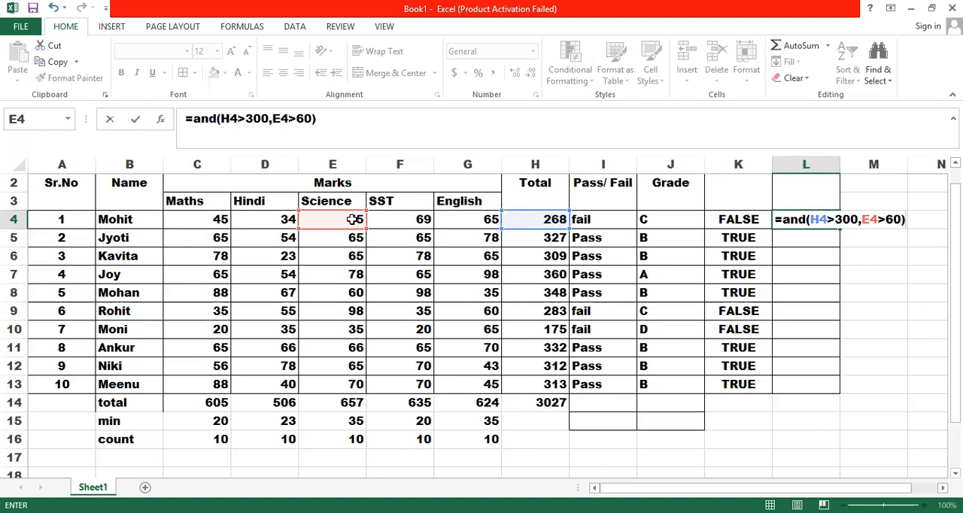
key(Return)
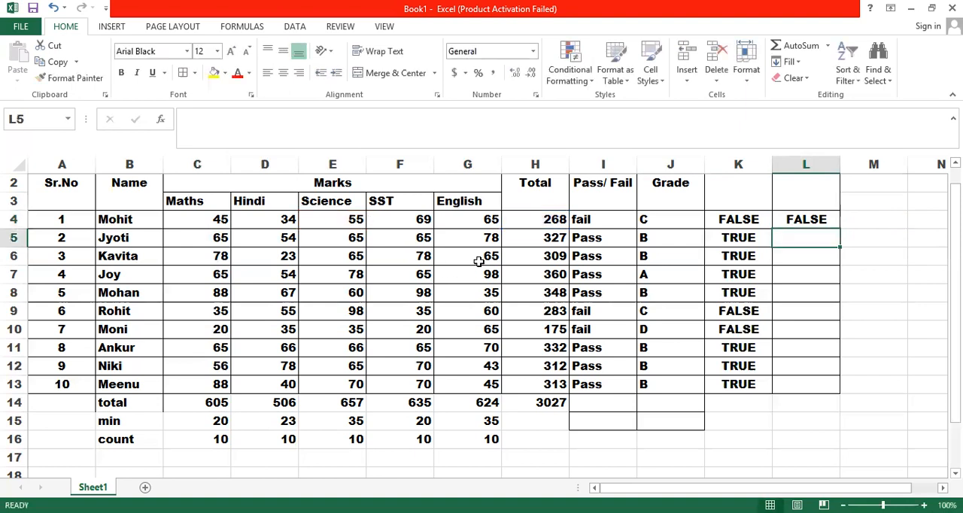
Step: Fill the two-condition AND formula from L4 down to L13, clearing the extra results in L14:L15
click(790, 219)
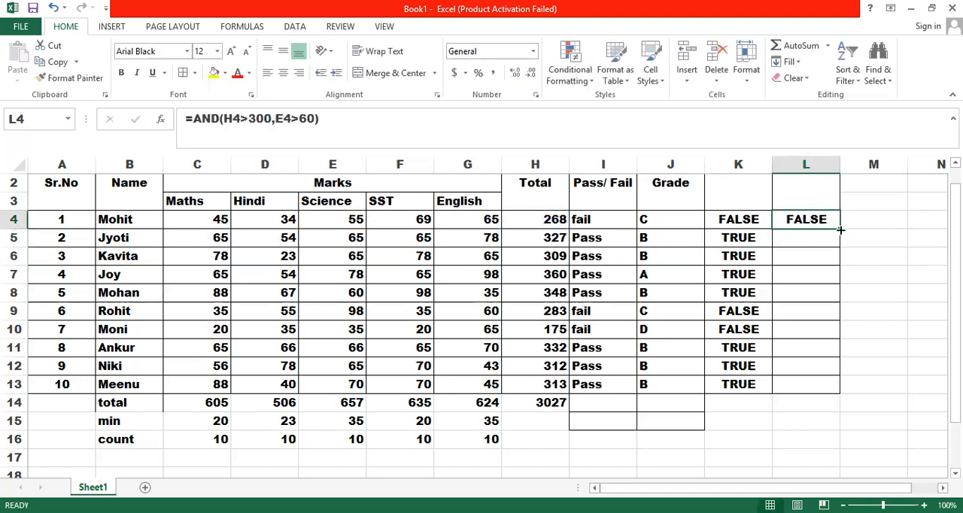
double_click(840, 228)
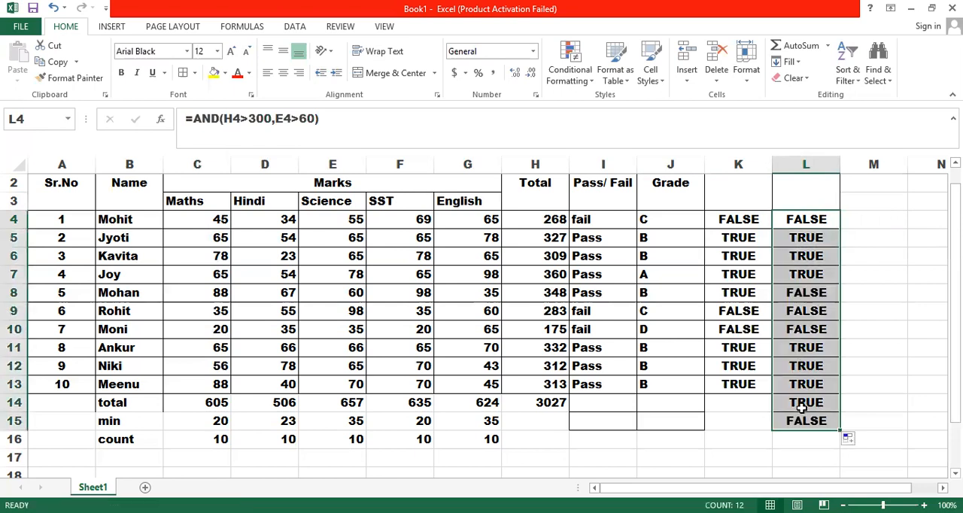
drag(801, 403, 803, 421)
key(Delete)
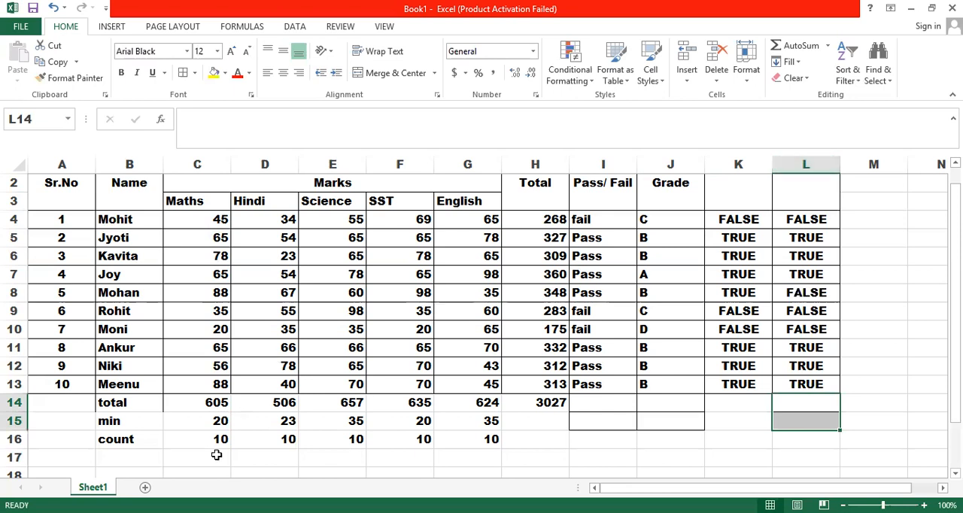
Step: Add a new worksheet and enter the heading Input in B3, merged and centred across B3:C3
click(145, 488)
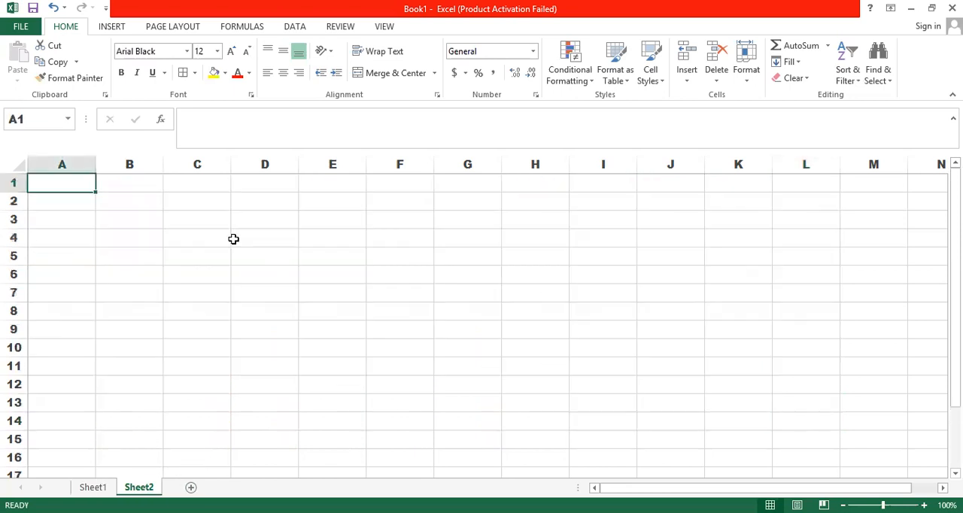
click(148, 216)
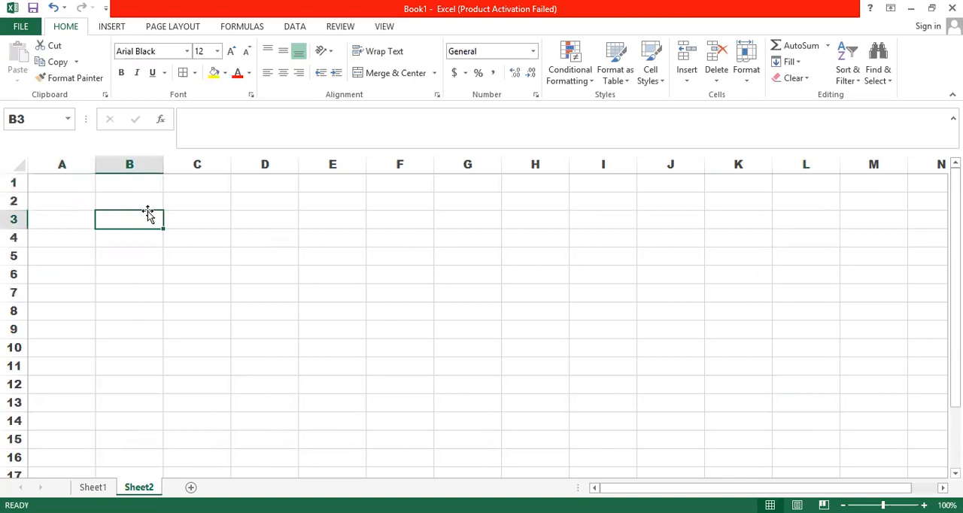
text(Input)
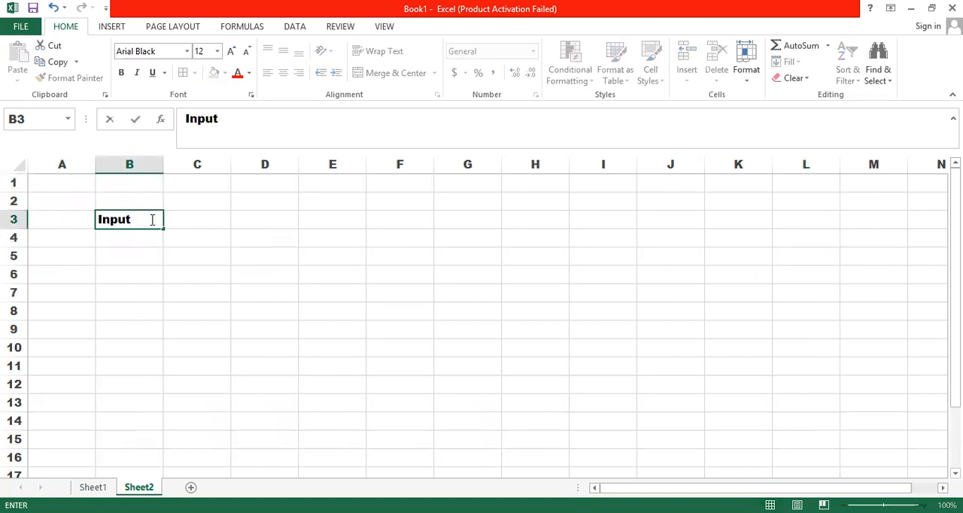
click(198, 241)
drag(146, 219, 188, 219)
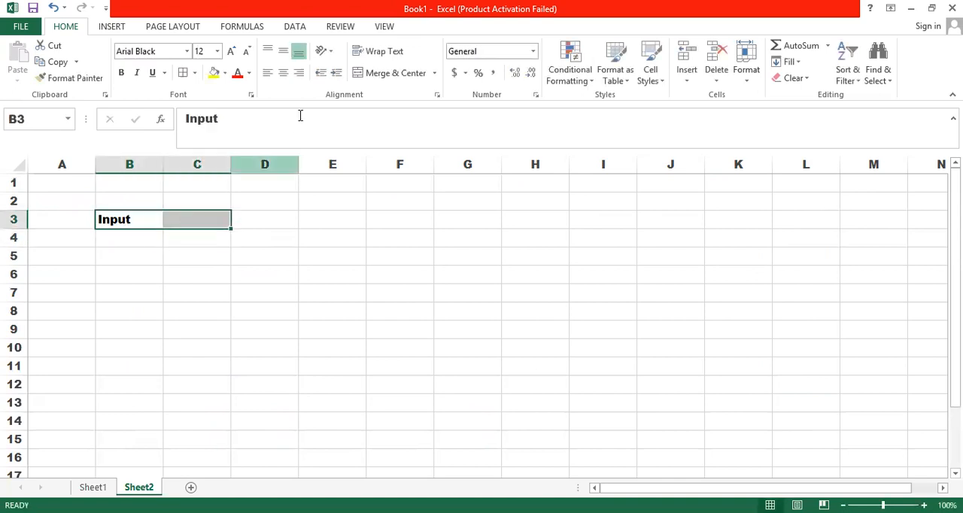
click(369, 72)
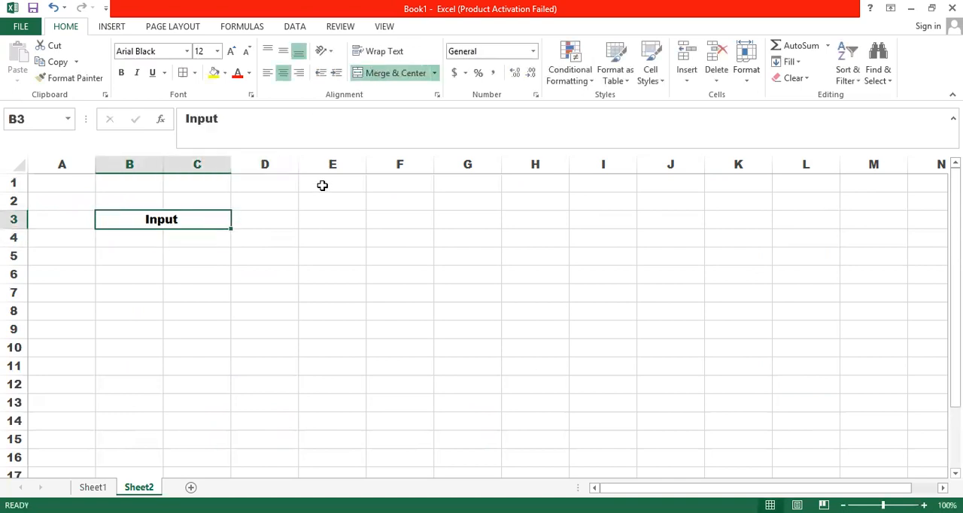
Step: Enter the heading Output in D3, beside the Input heading
click(286, 210)
click(283, 219)
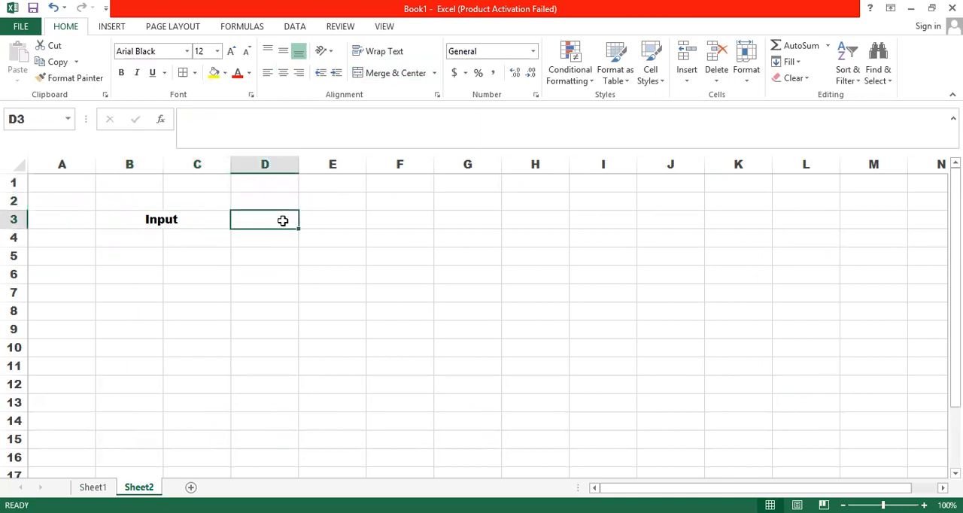
text(Outp)
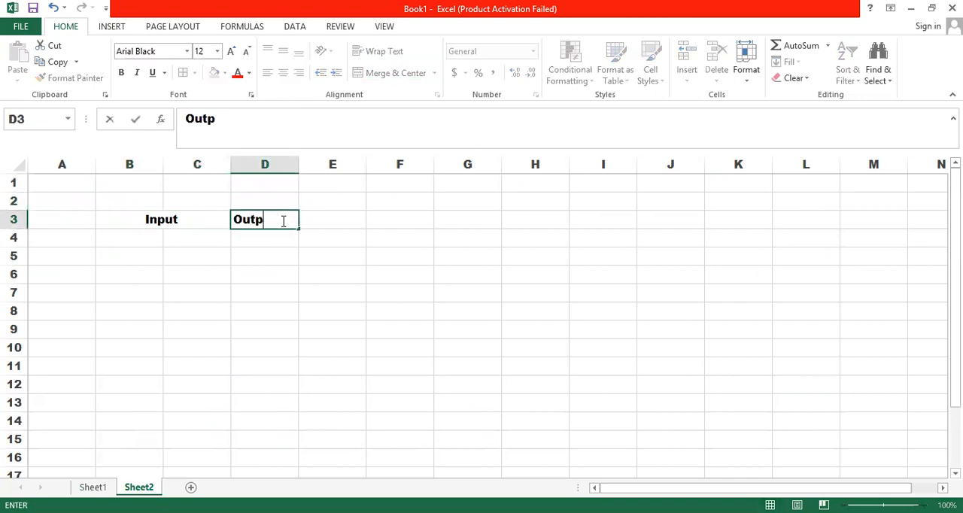
text(ut)
click(161, 252)
Step: Fill the first two input rows with 0 and 0 in B4:C4, and 0 and 1 in B5:C5
click(150, 238)
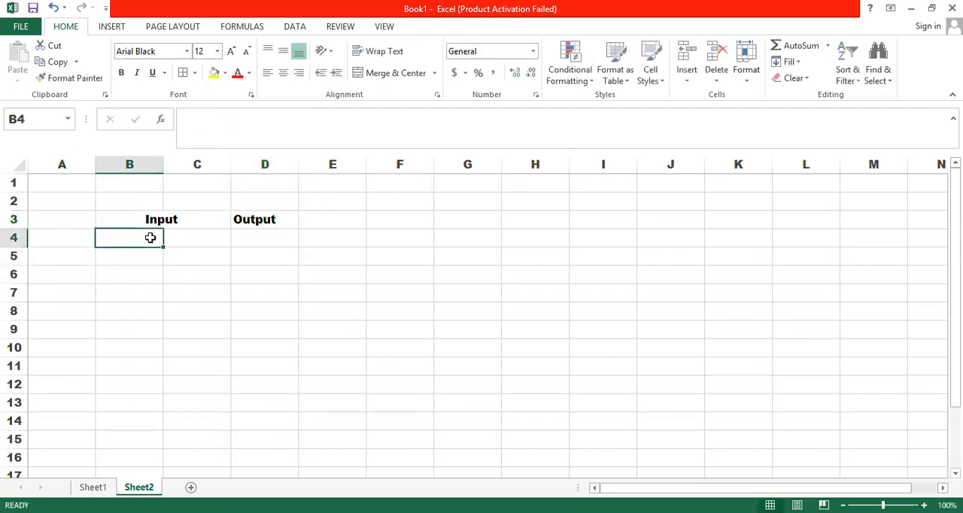
text(0)
key(Tab)
text(0)
click(138, 256)
text(0)
key(Tab)
text(1)
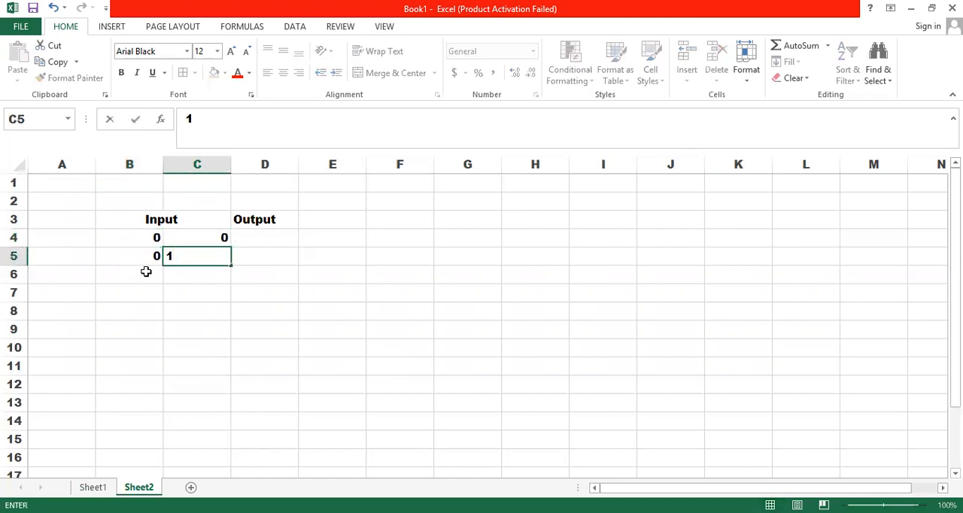
Step: Fill the remaining input rows with 1 and 0 in B6:C6, and 1 and 1 in B7:C7
click(146, 271)
text(1)
key(Tab)
text(0)
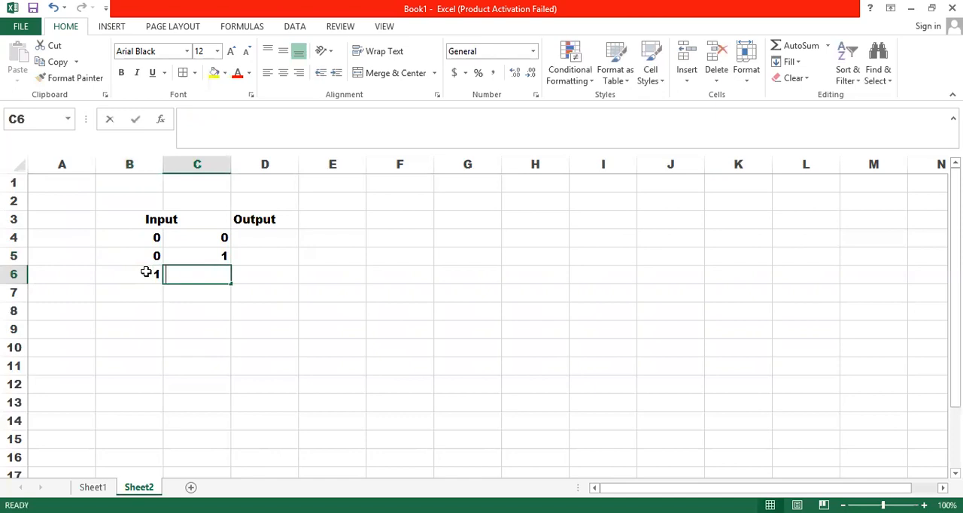
click(151, 292)
text(1)
click(152, 291)
key(Tab)
text(1)
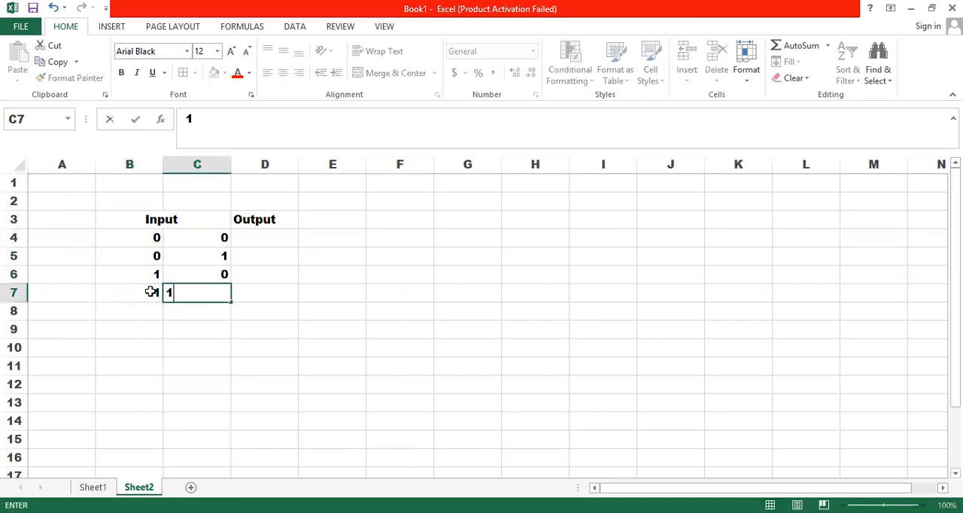
Step: Enter the title AND in C1 above the truth table
click(257, 254)
click(204, 185)
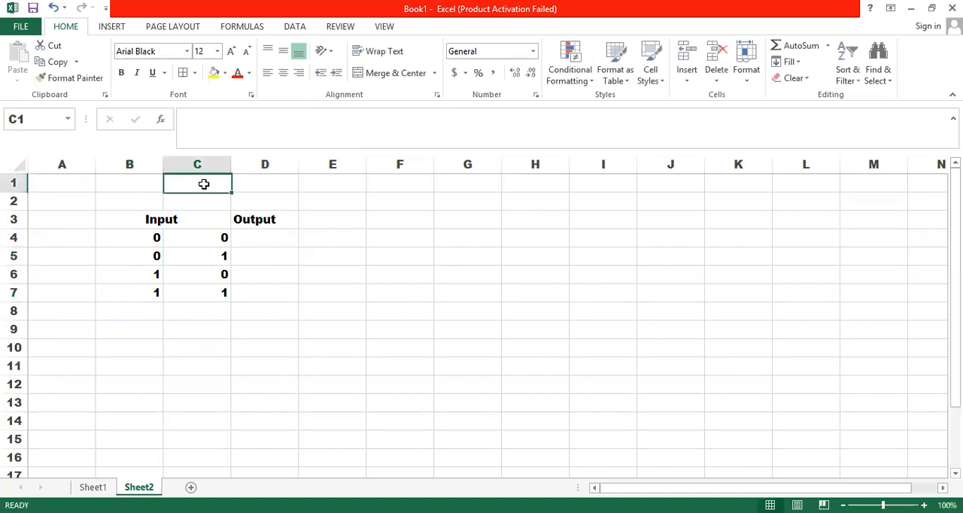
text(A)
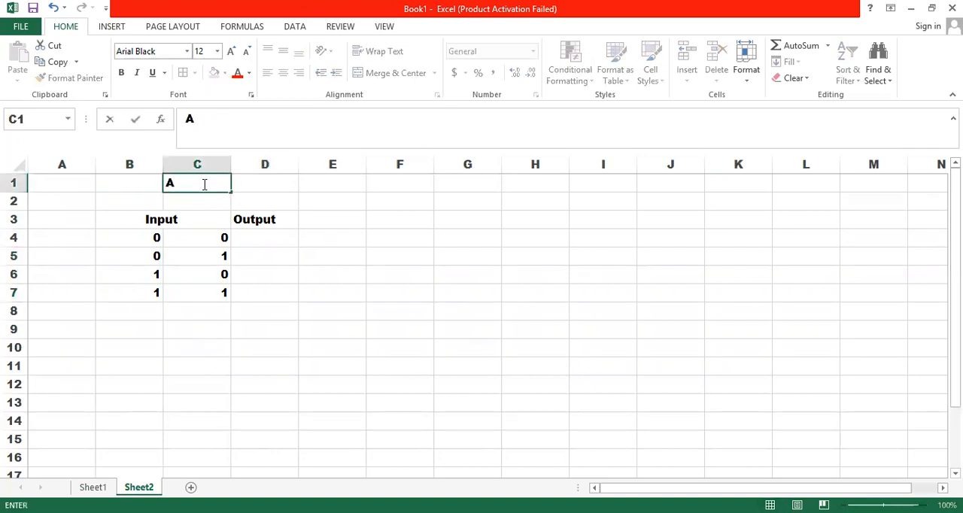
text(ND)
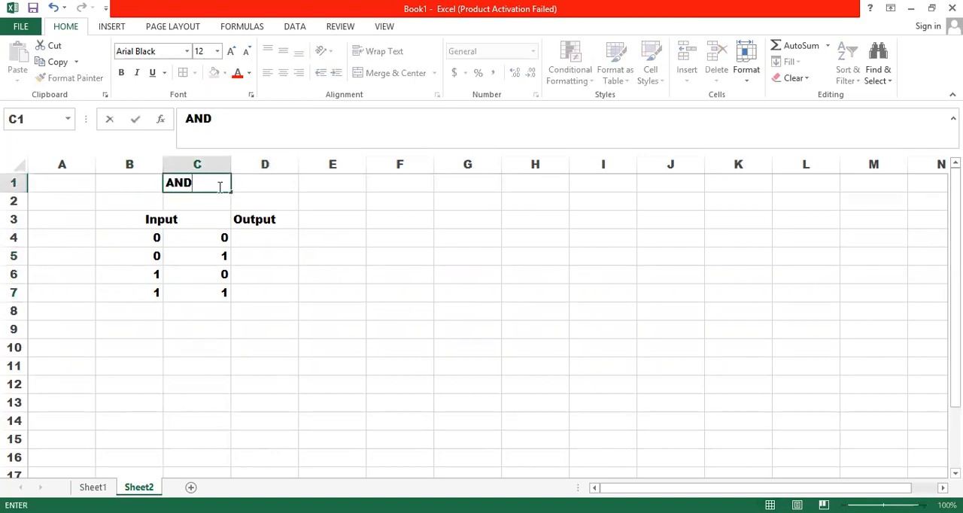
Step: Enter the formula =AND(B4=1,C4=1) in D4 to test whether both inputs equal 1
click(250, 239)
double_click(250, 240)
text(=)
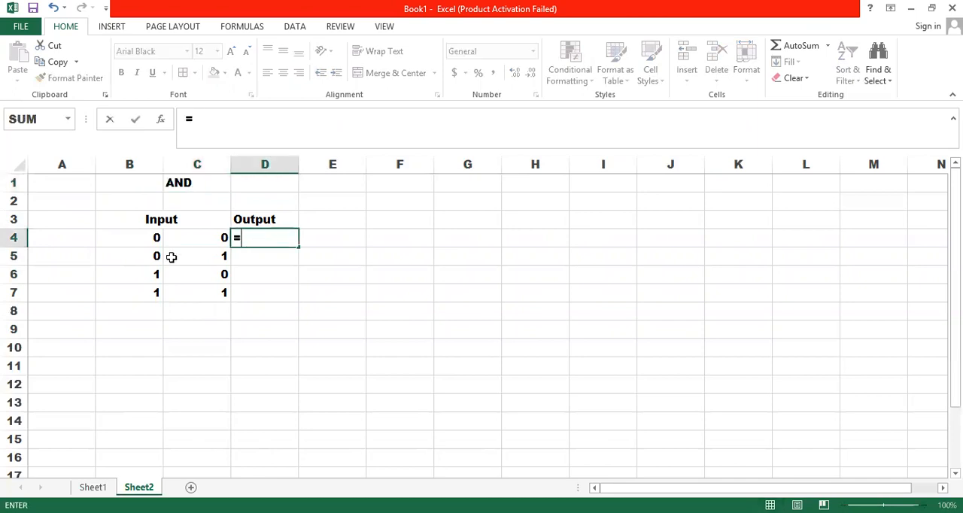
text(and()
click(144, 239)
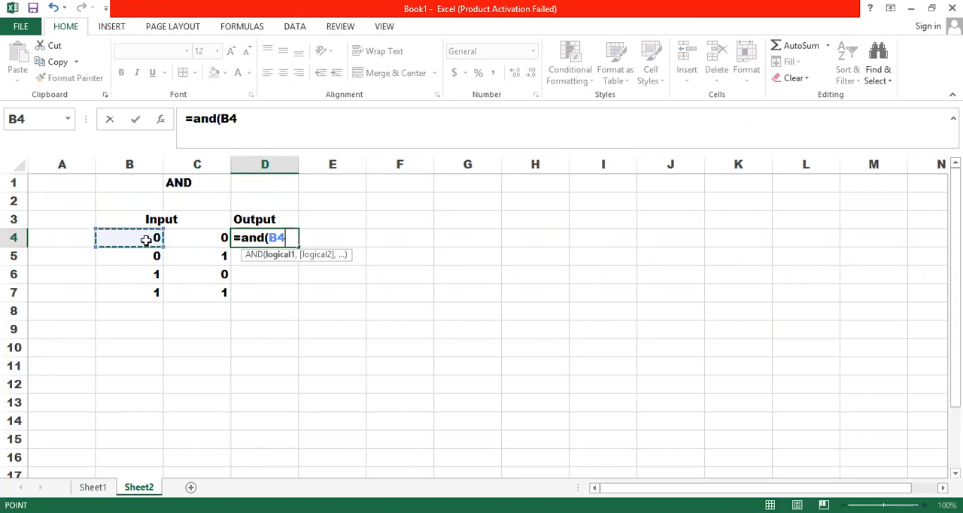
text(>)
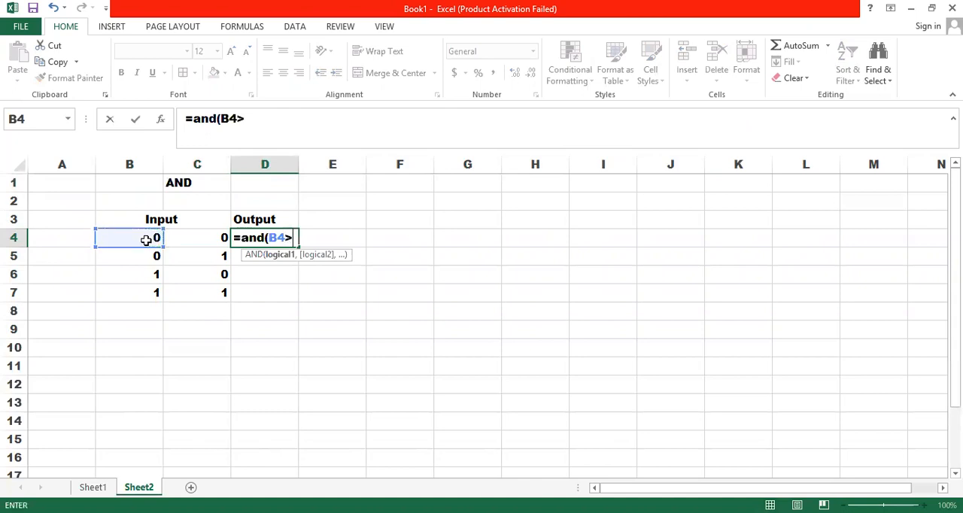
key(BackSpace)
text(=1,)
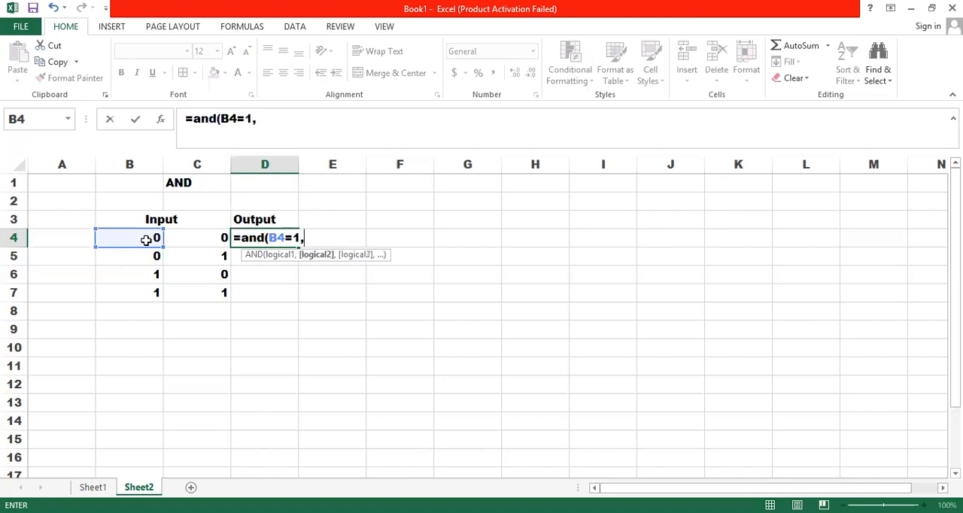
click(207, 238)
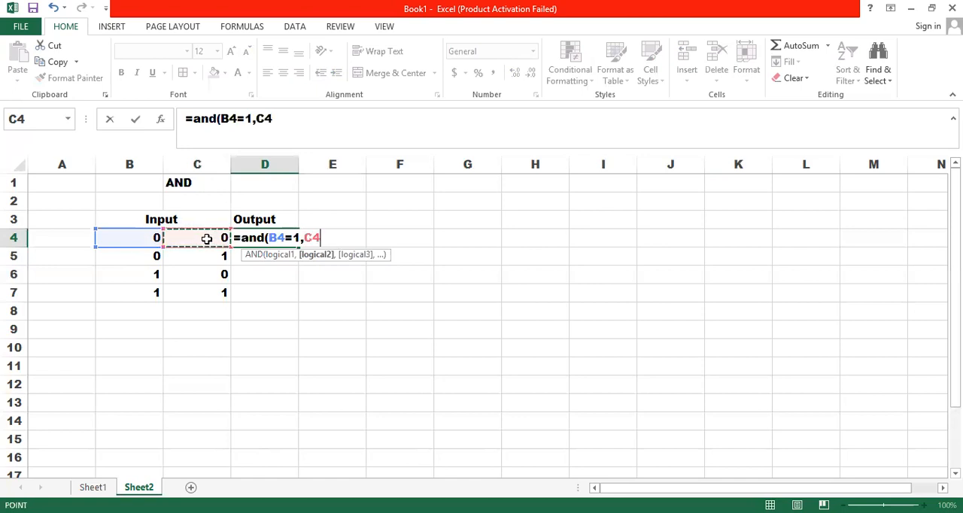
text(=1))
key(Return)
Step: Fill the AND formula from D4 down to D7 and review the formula in D5
click(268, 240)
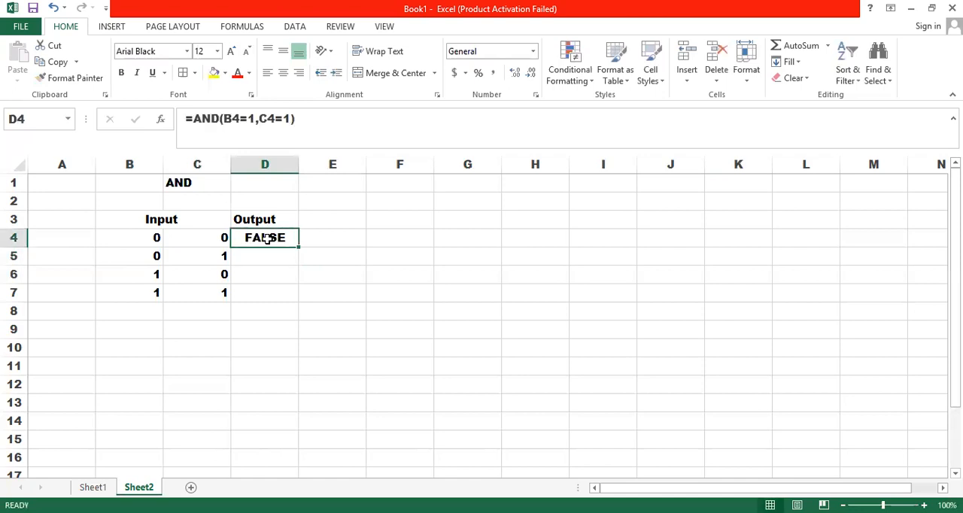
drag(299, 248, 298, 302)
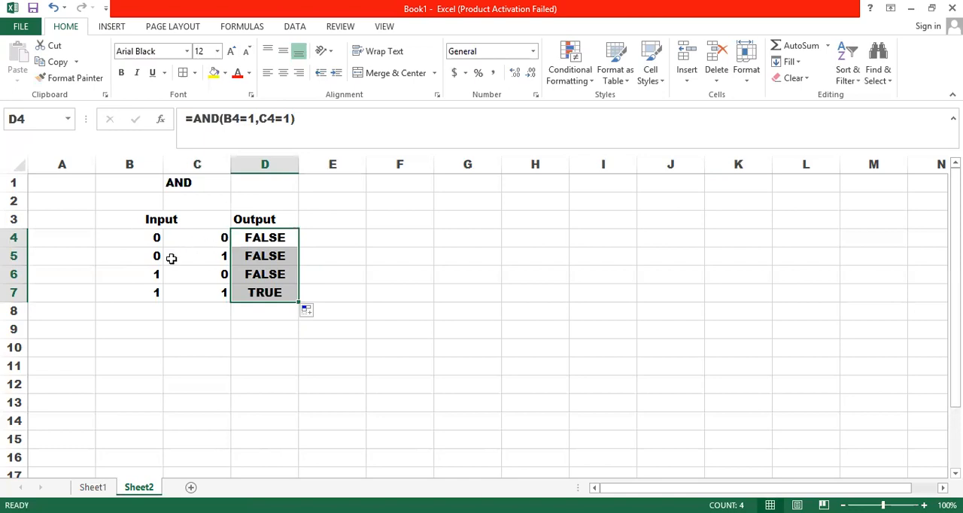
click(247, 256)
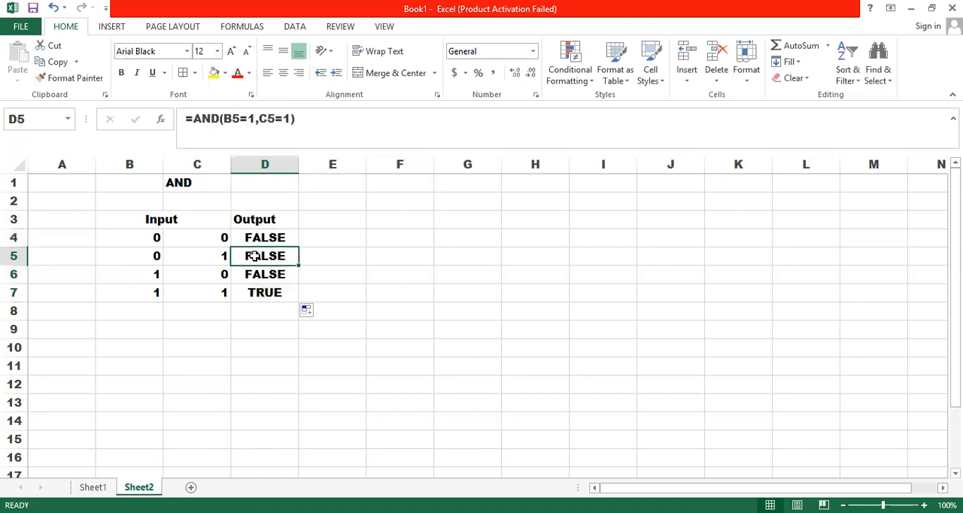
double_click(299, 256)
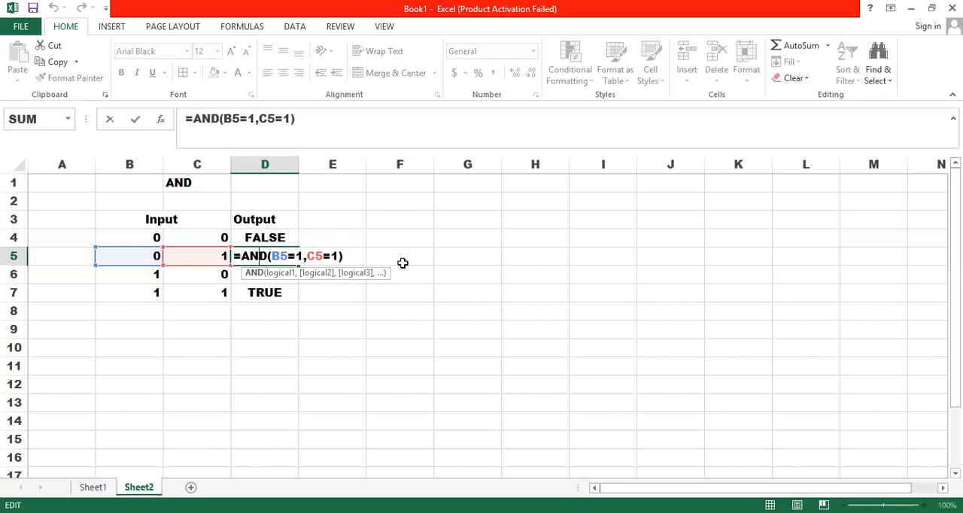
click(369, 267)
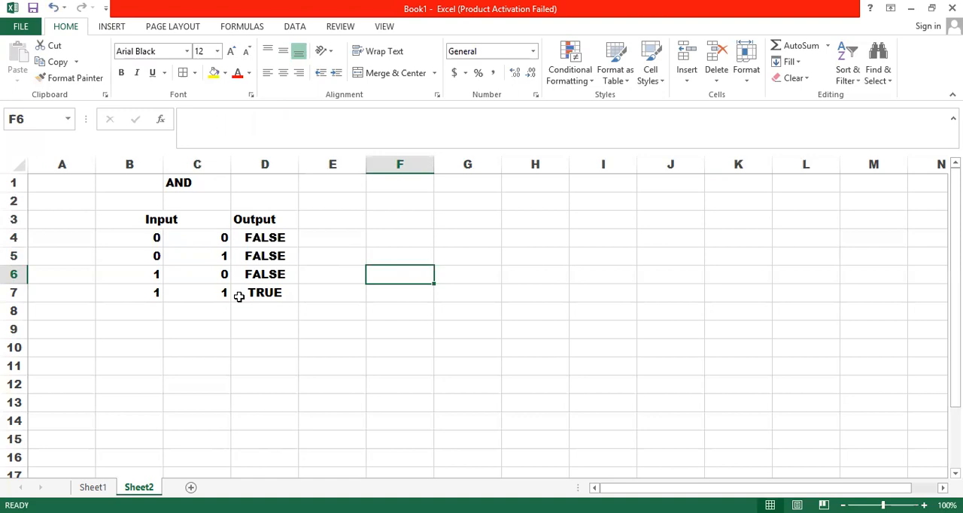
Step: Return to Sheet1 and delete columns K and L containing the AND test results
click(96, 488)
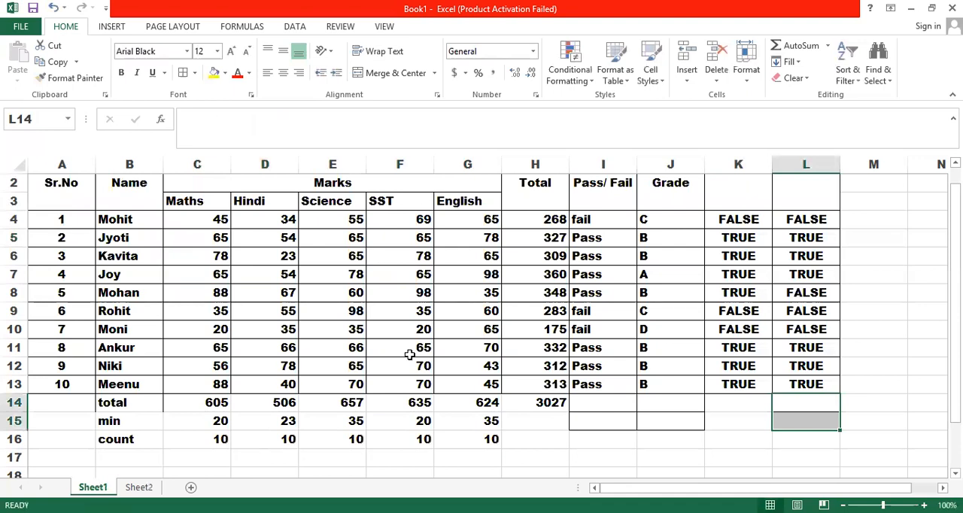
drag(738, 164, 785, 162)
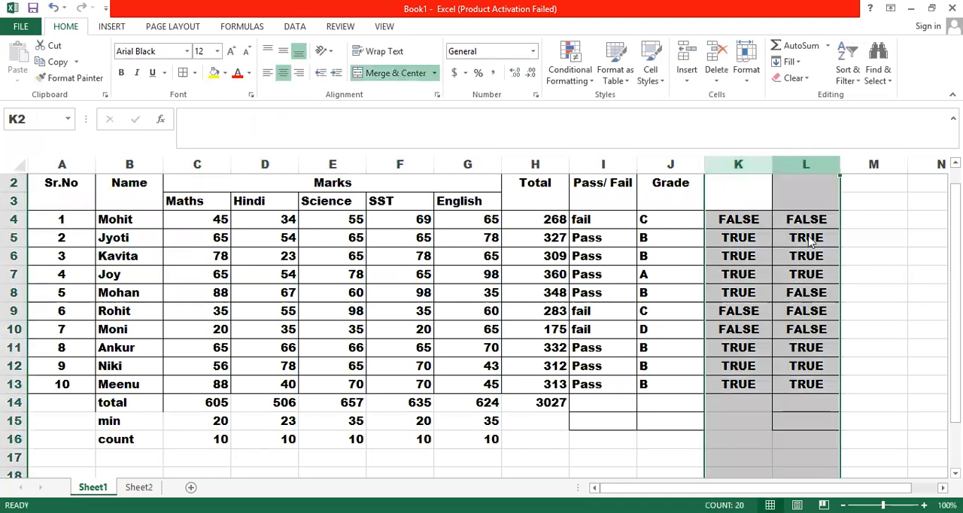
right_click(817, 274)
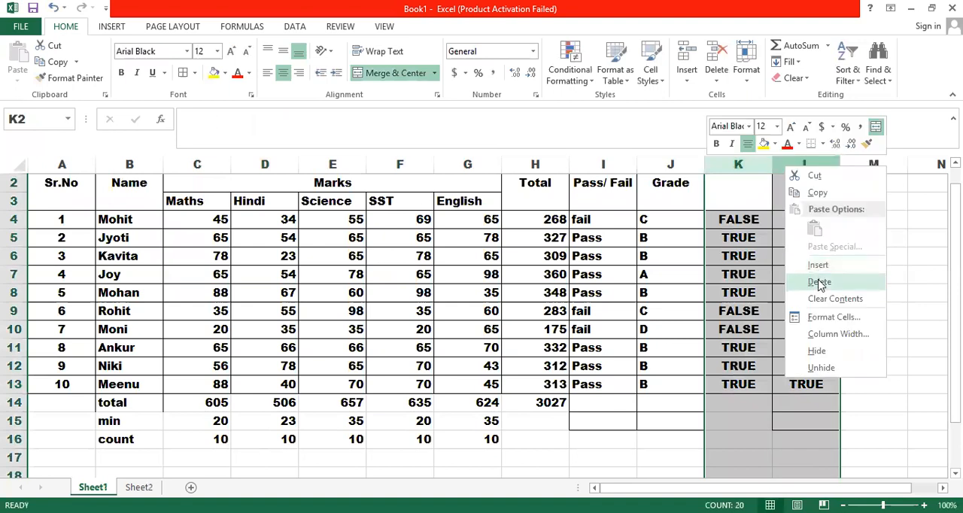
click(820, 283)
click(737, 214)
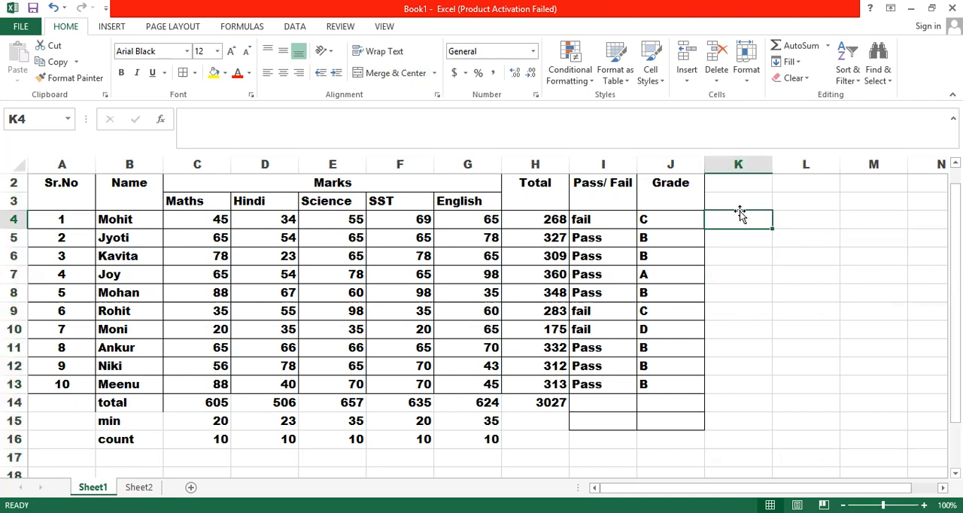
text(=)
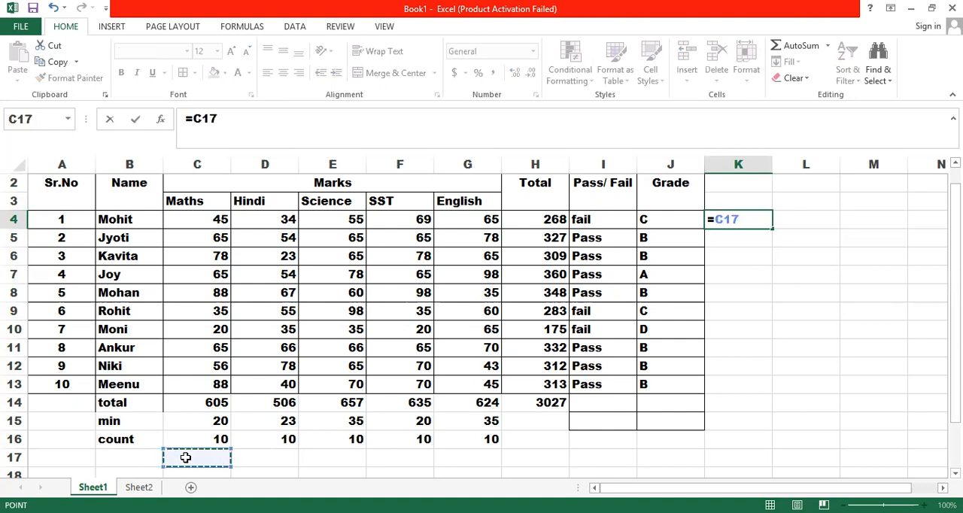
key(Escape)
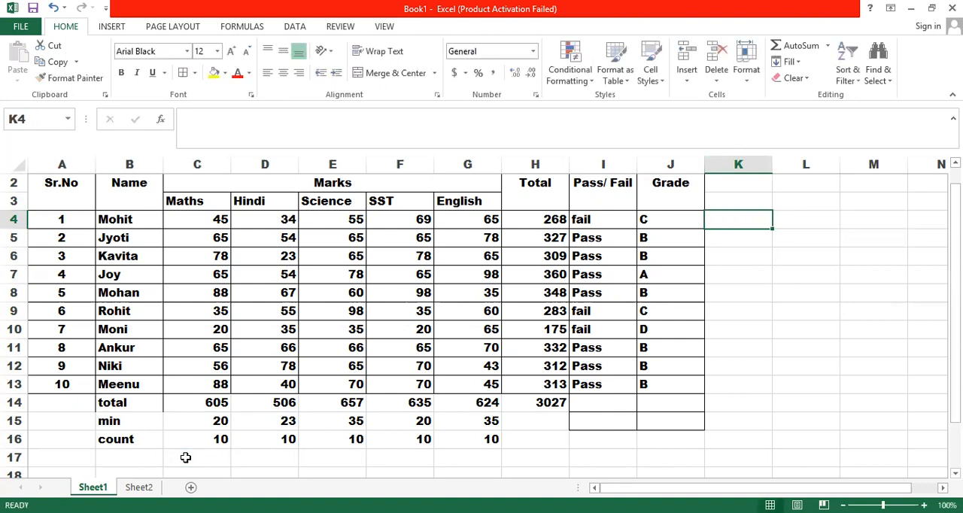
click(107, 459)
text(ques)
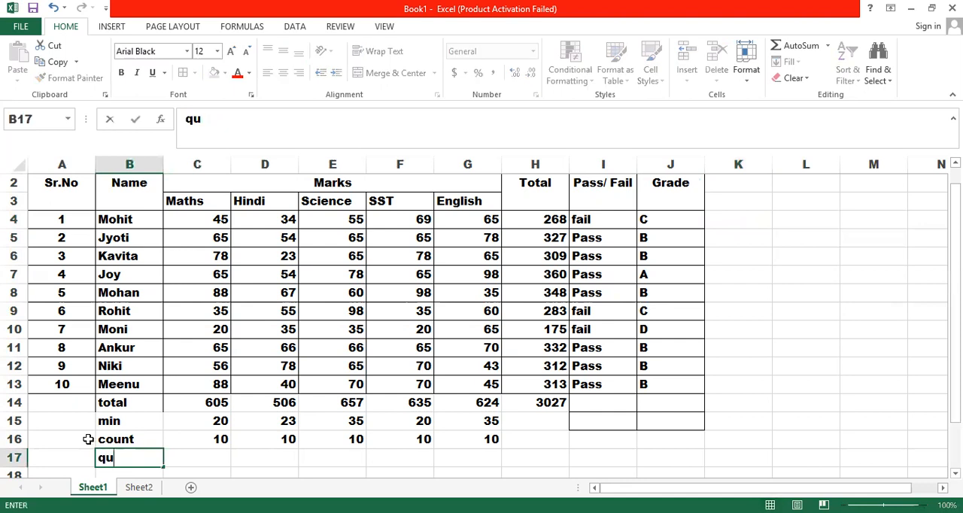
key(BackSpace)
key(BackSpace)
key(BackSpace)
key(BackSpace)
key(Return)
key(Return)
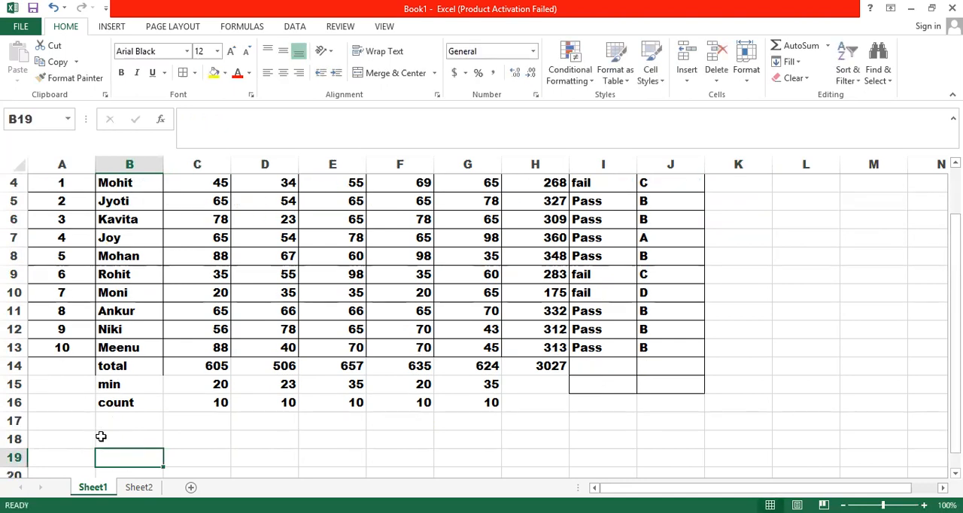
Step: Begin a written condition in B18 with the text "if my total marks is greater than 300 and"
click(102, 434)
text(if)
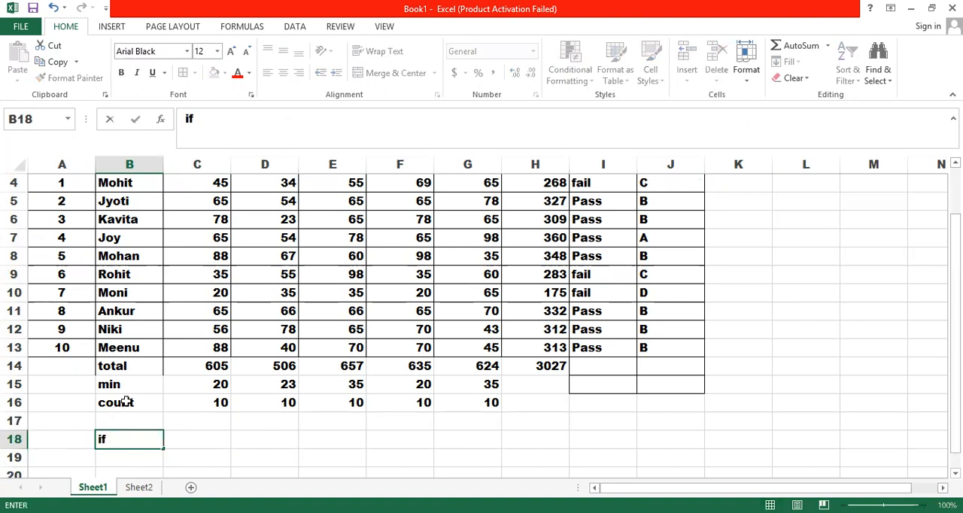
text( my totak)
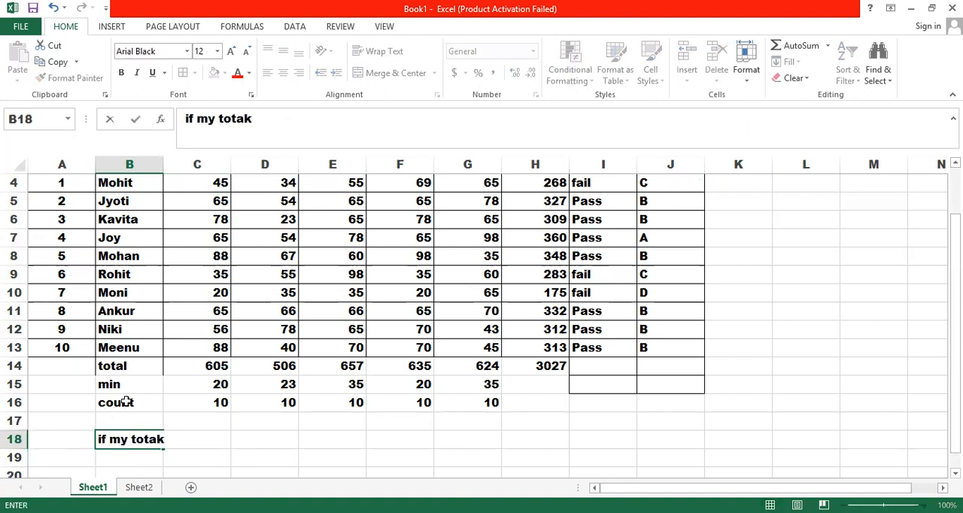
key(BackSpace)
text(l marks i)
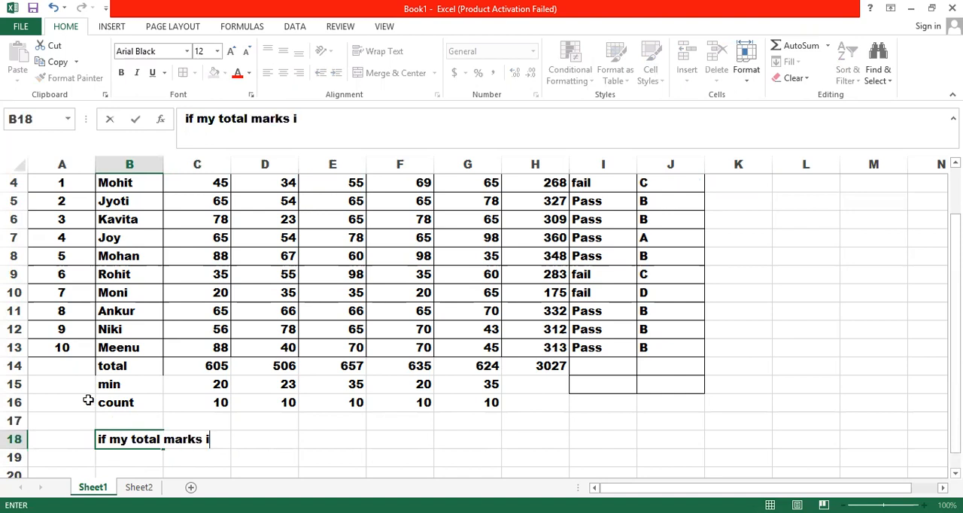
text(s grea)
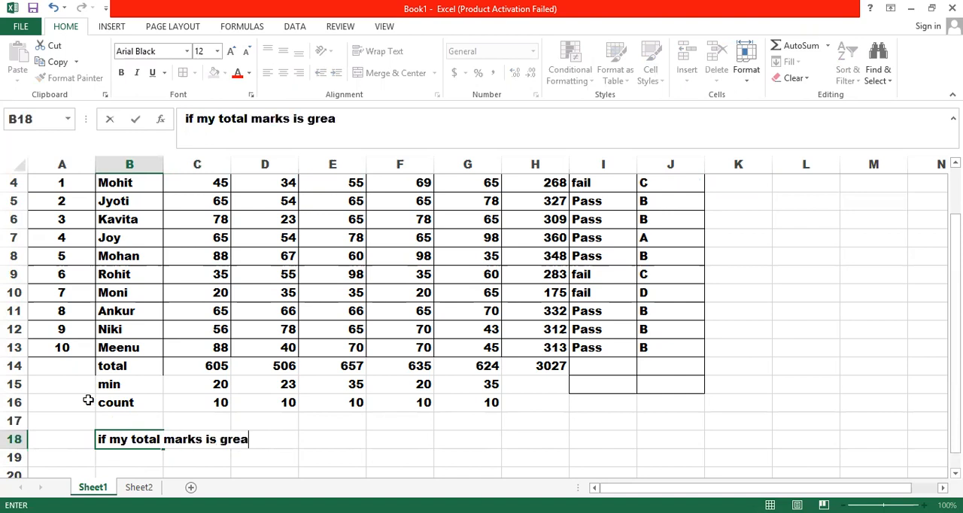
text(ter than 30)
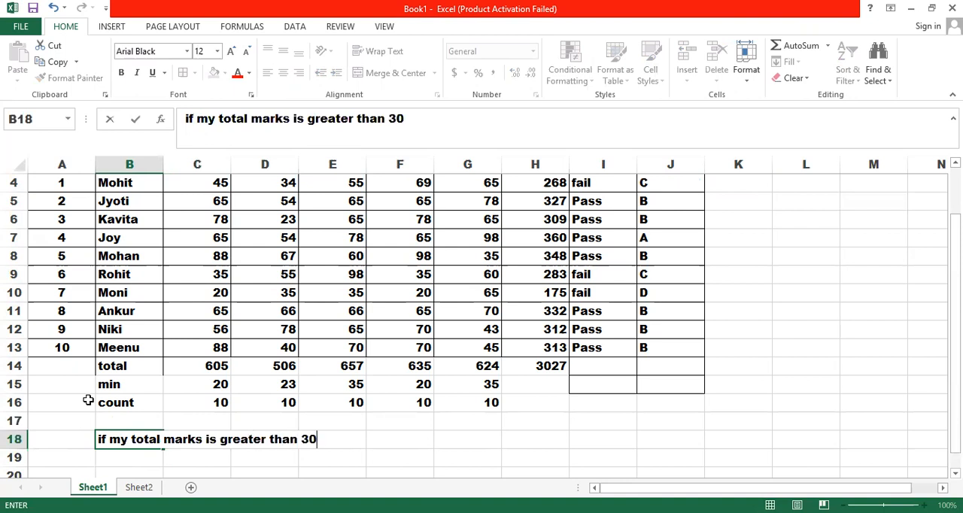
text(0 and )
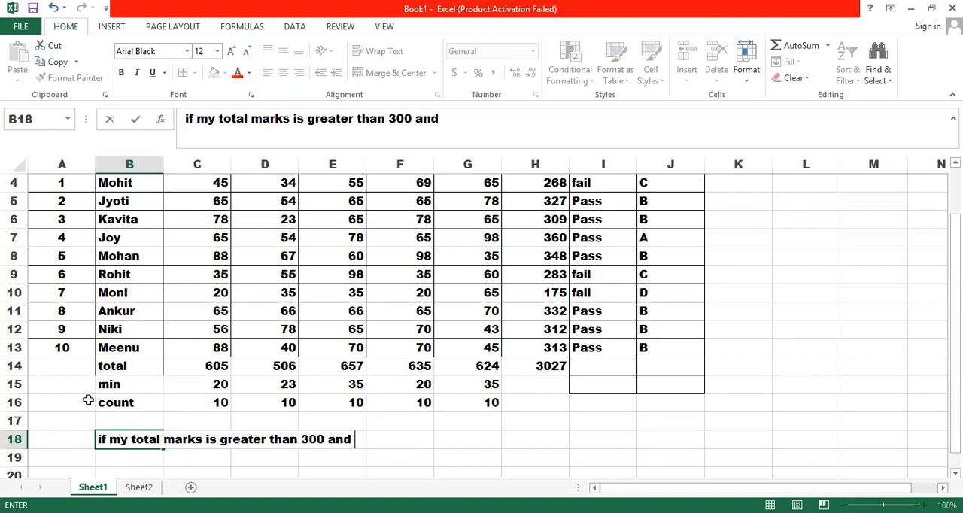
text(ss)
Step: Complete the condition in B18 with "sst marks is greater then 60 then only consider me as Pass"
key(BackSpace)
text(c)
key(BackSpace)
text(st mat)
key(BackSpace)
text(rks is greater )
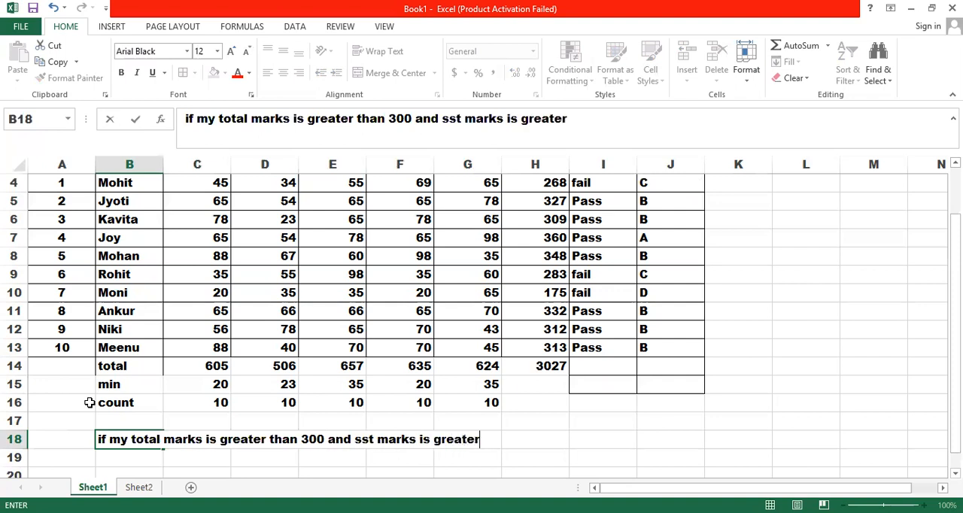
text(then )
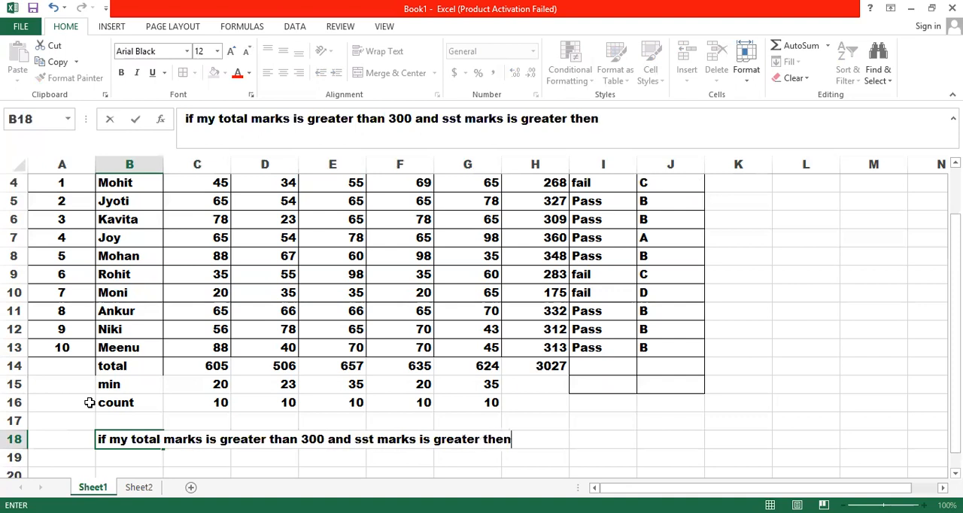
text(60 then onl)
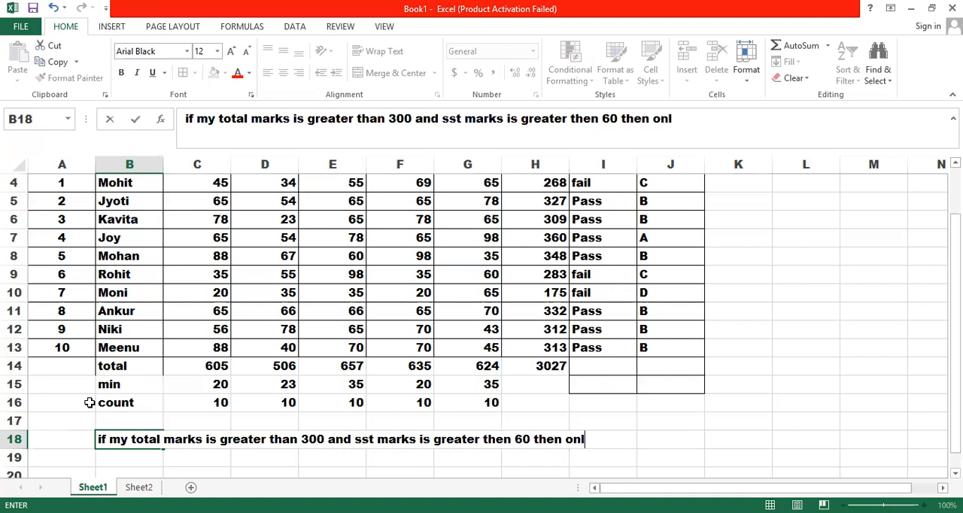
text(y cons)
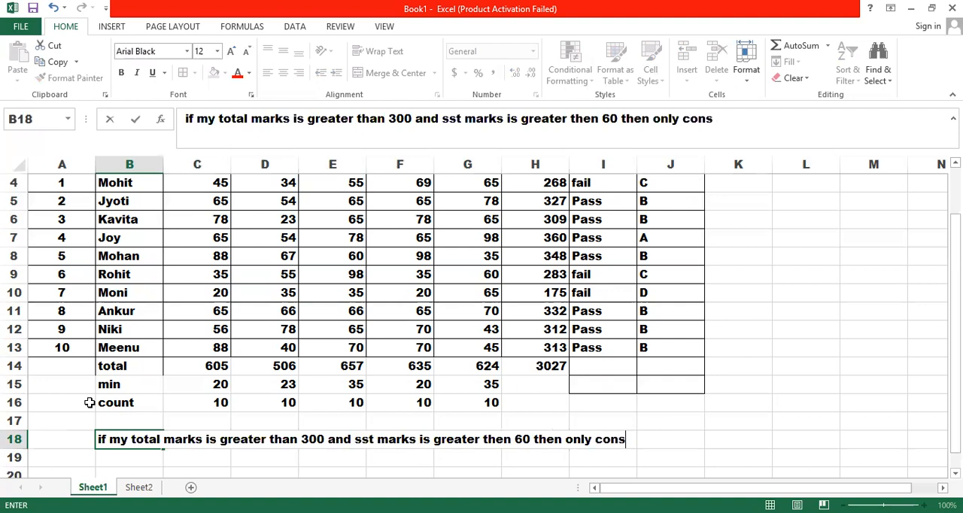
text(ider me )
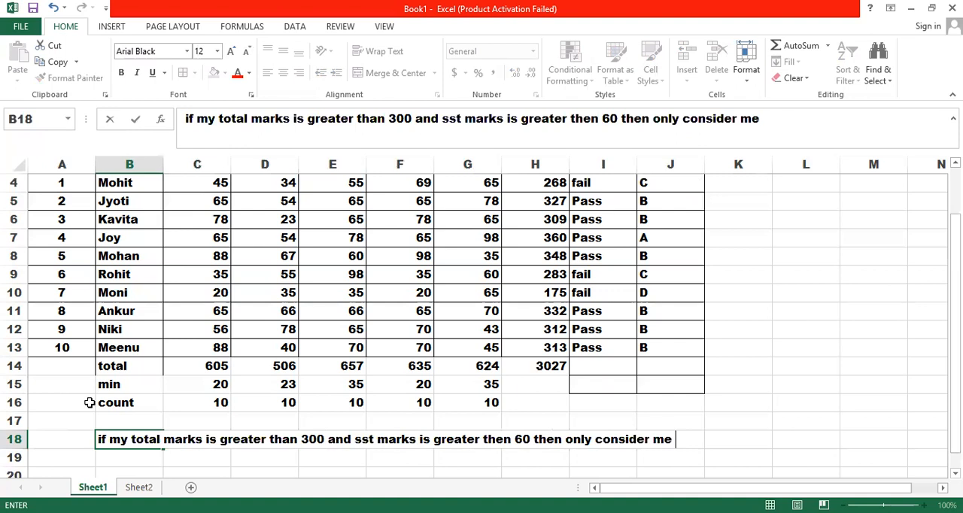
text(as Pass)
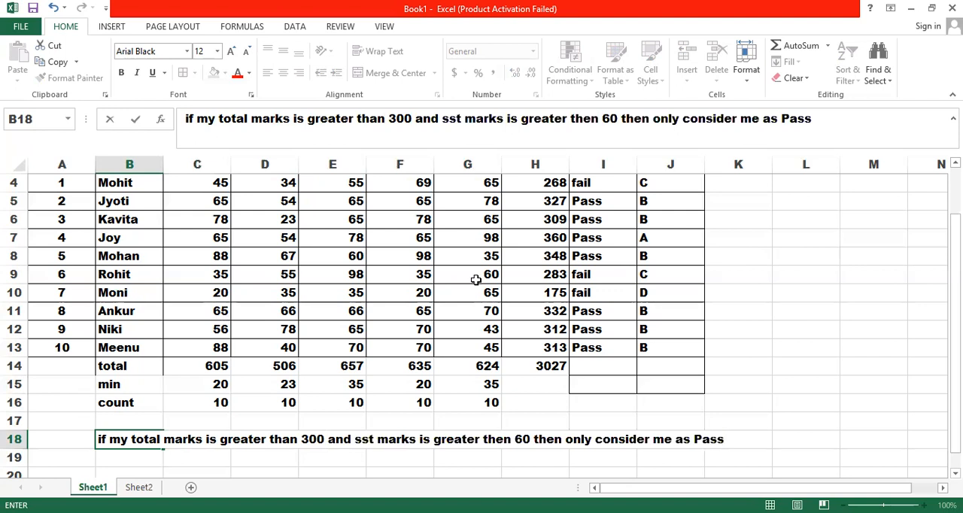
Step: Start an IF formula in K4 with a nested AND whose first condition is H4>300
drag(956, 295, 955, 265)
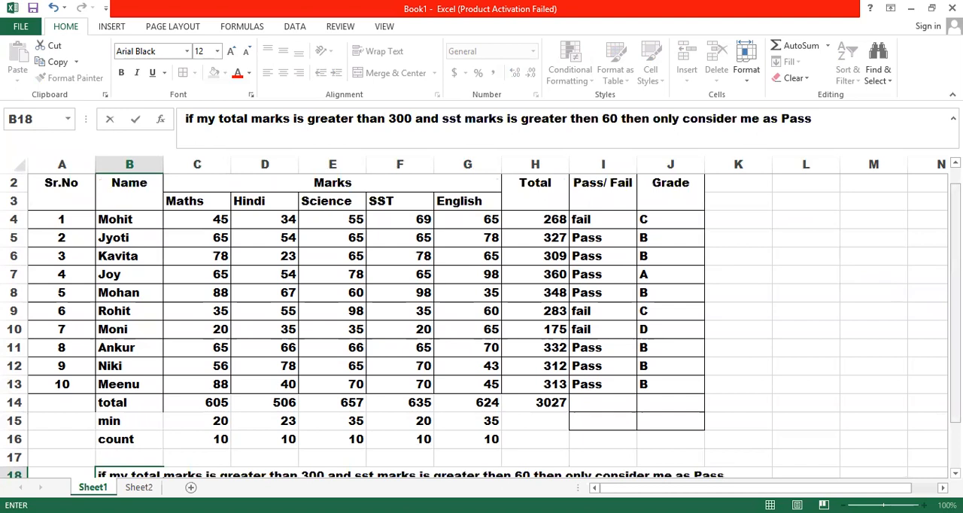
scroll(925, 252, down, 1)
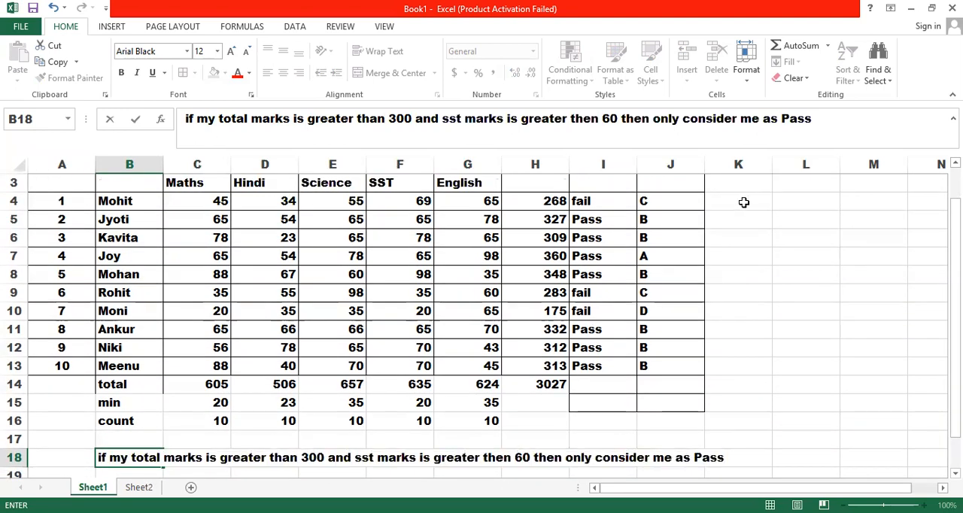
click(744, 202)
text(=)
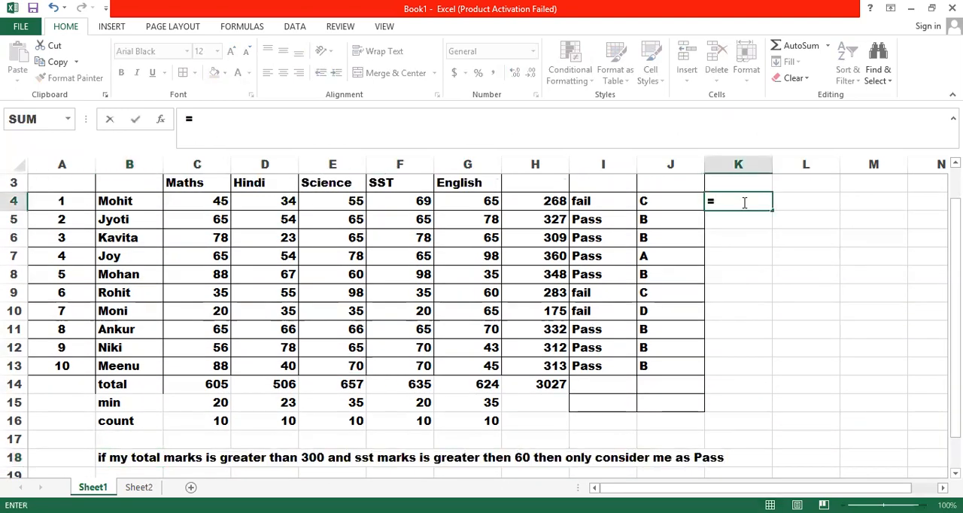
text(if)
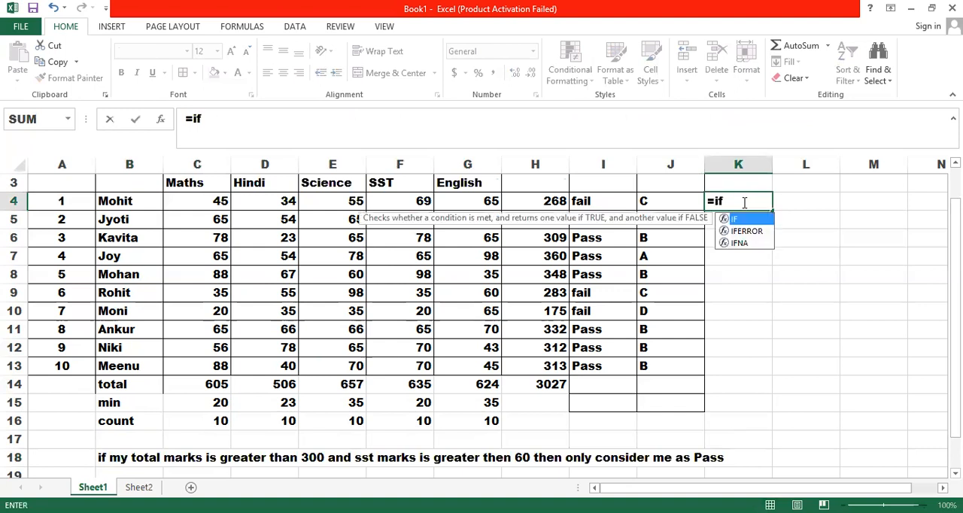
text(()
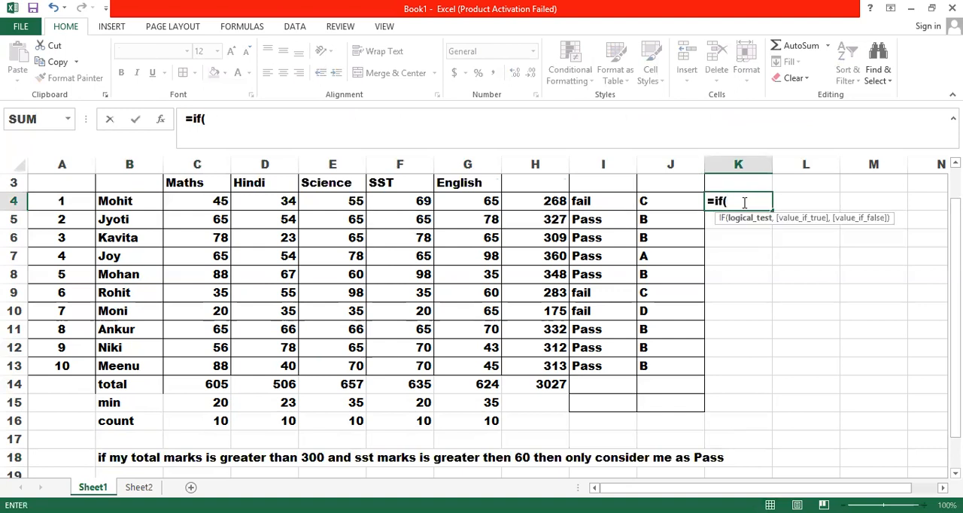
text(and()
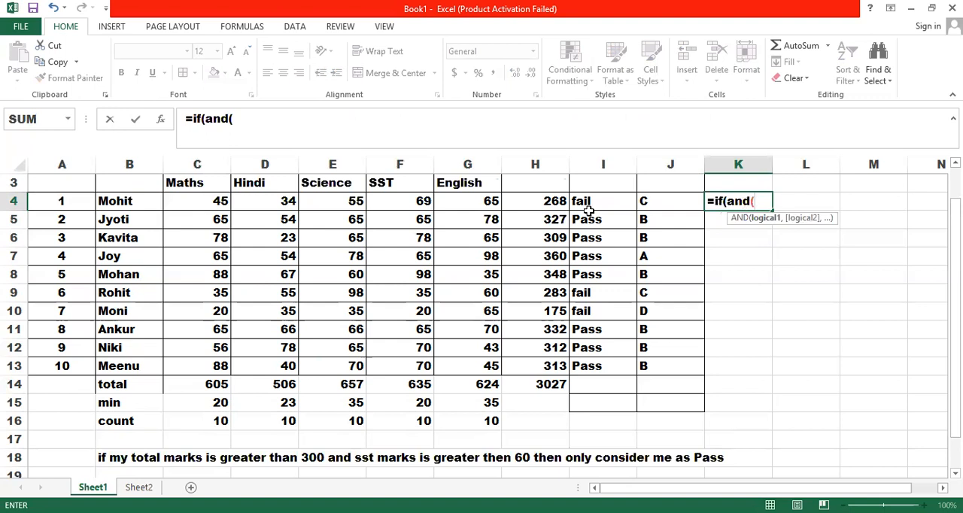
click(553, 209)
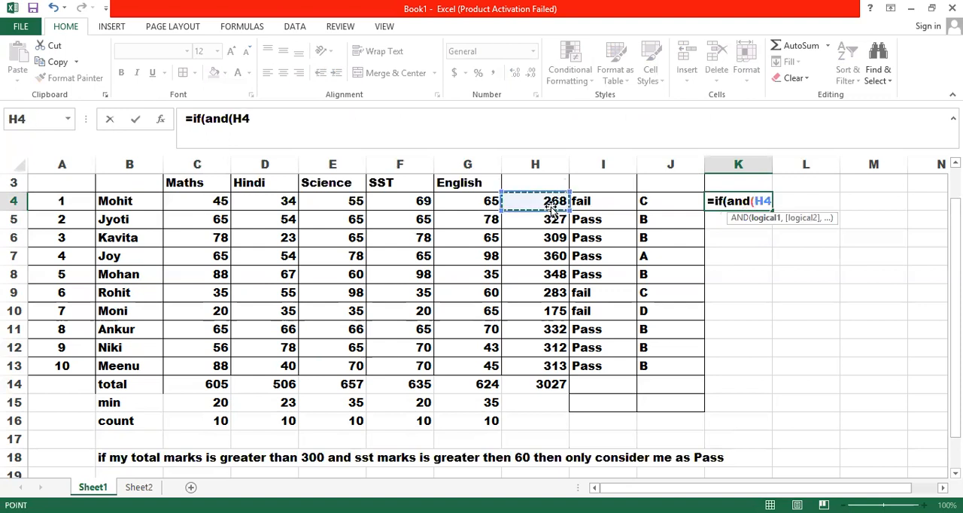
text(>300)
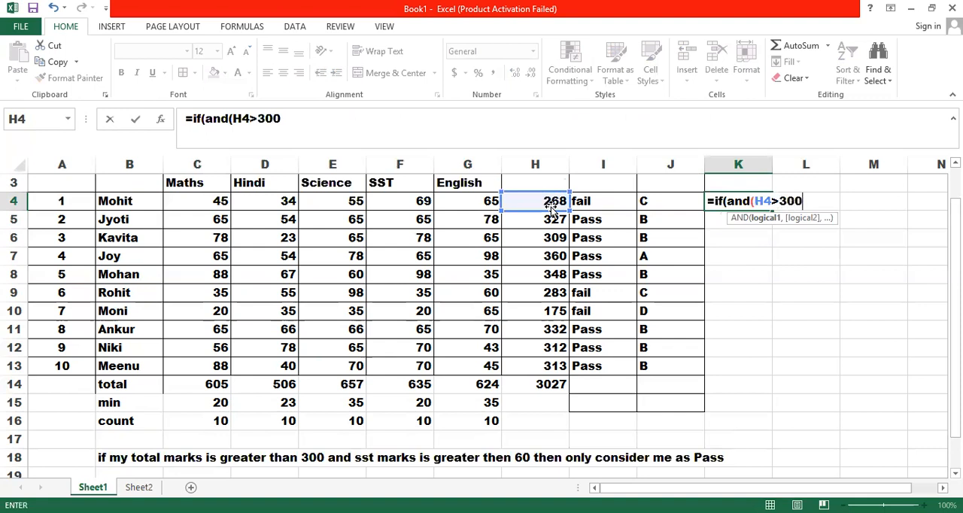
text(,)
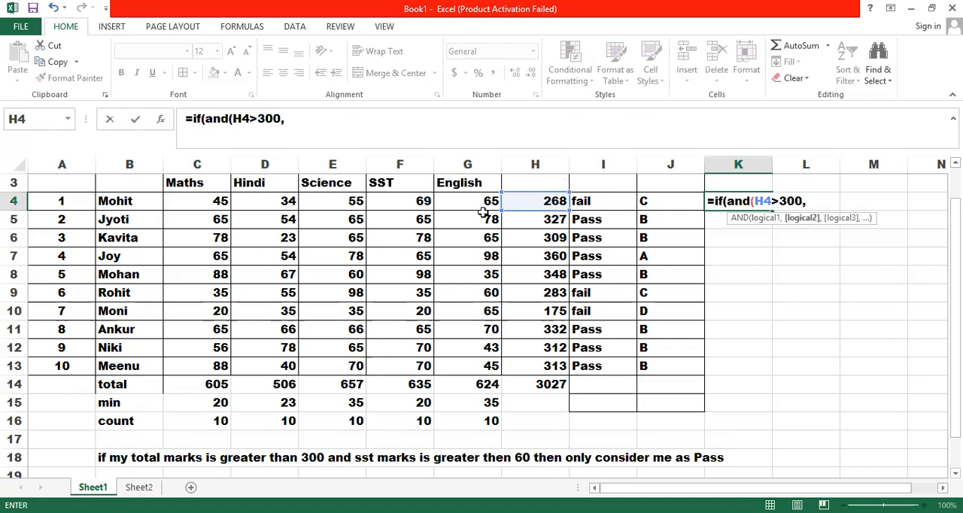
Step: Add F4>60 as the second condition and close the AND function in the K4 formula
click(410, 203)
text(>60)
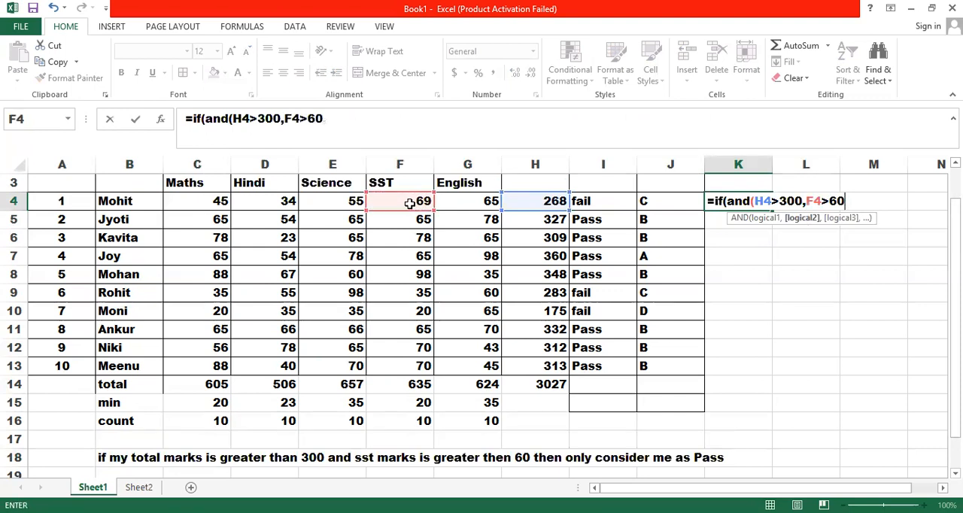
text())
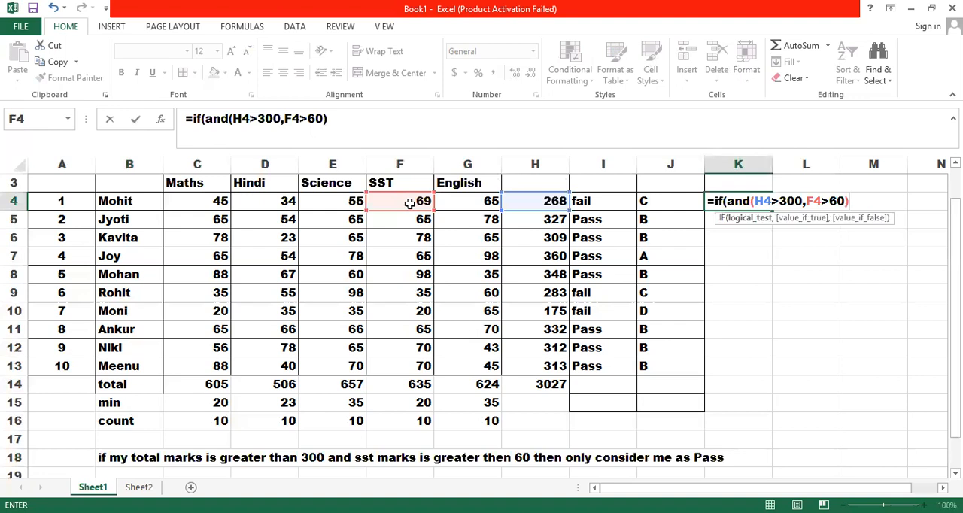
key(BackSpace)
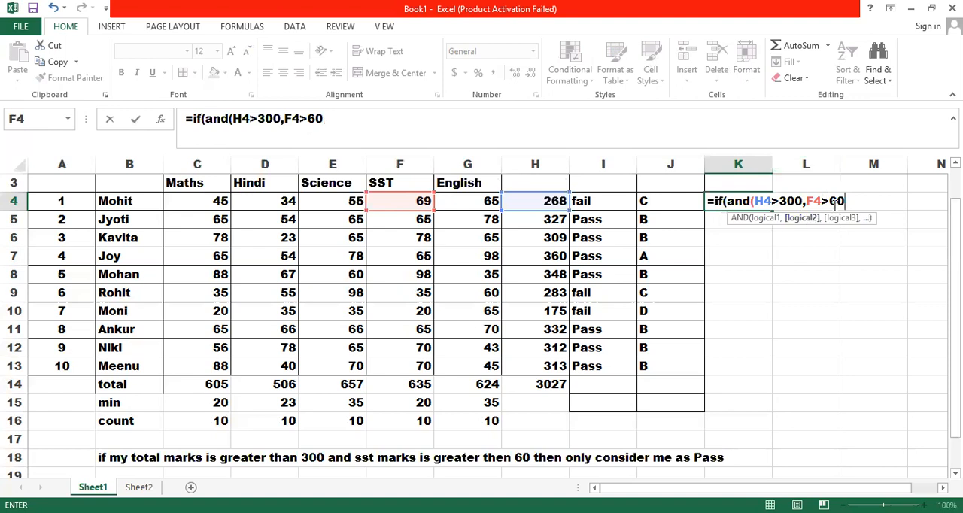
text())
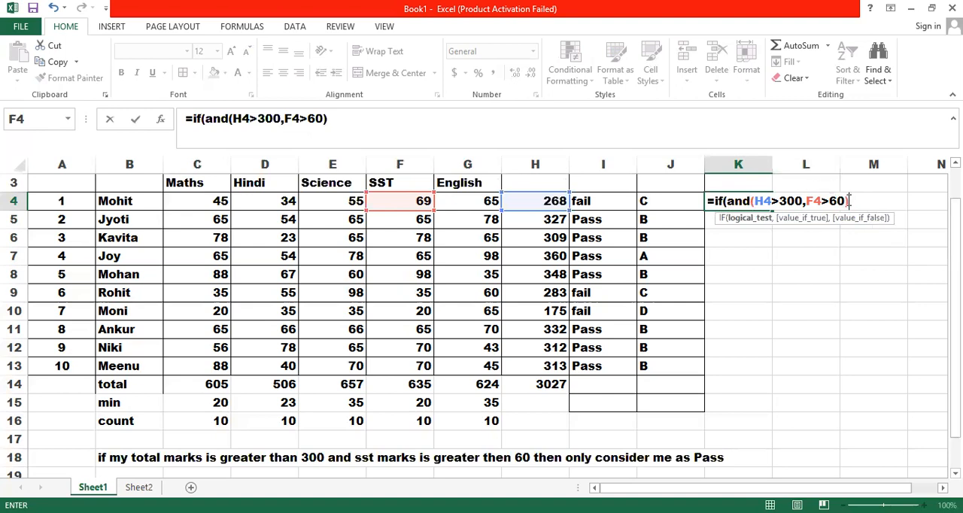
Step: Set the K4 IF formula to return "Pass" when true and "Fail" when false, and close it
text(,)
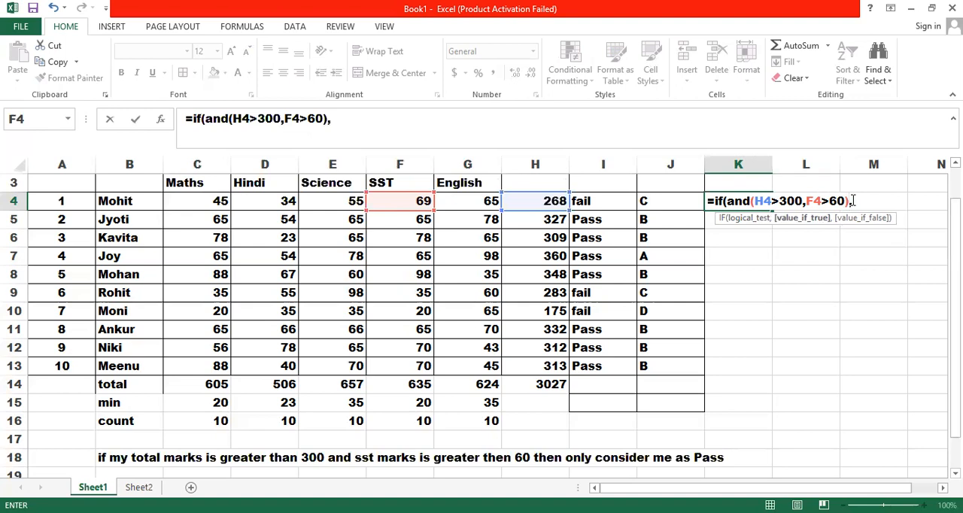
text("Pass")
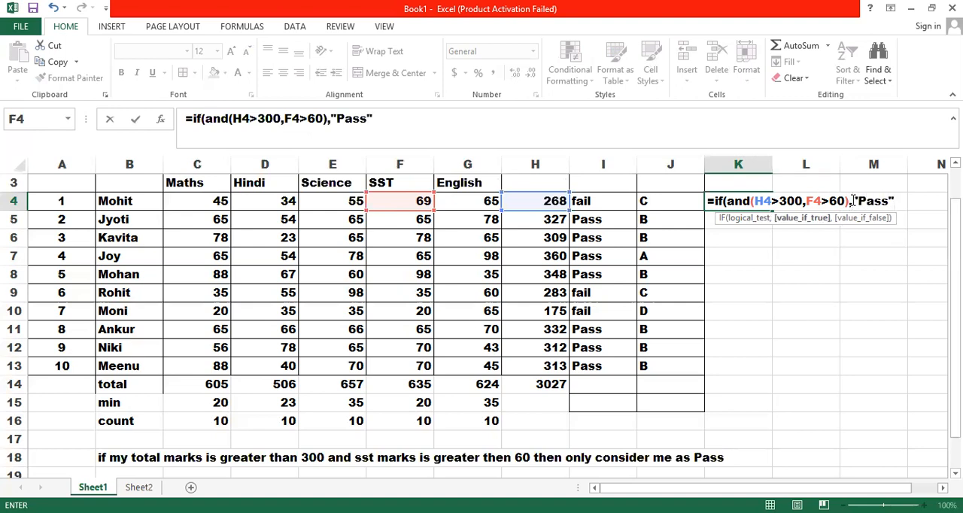
text(, "Fail"))
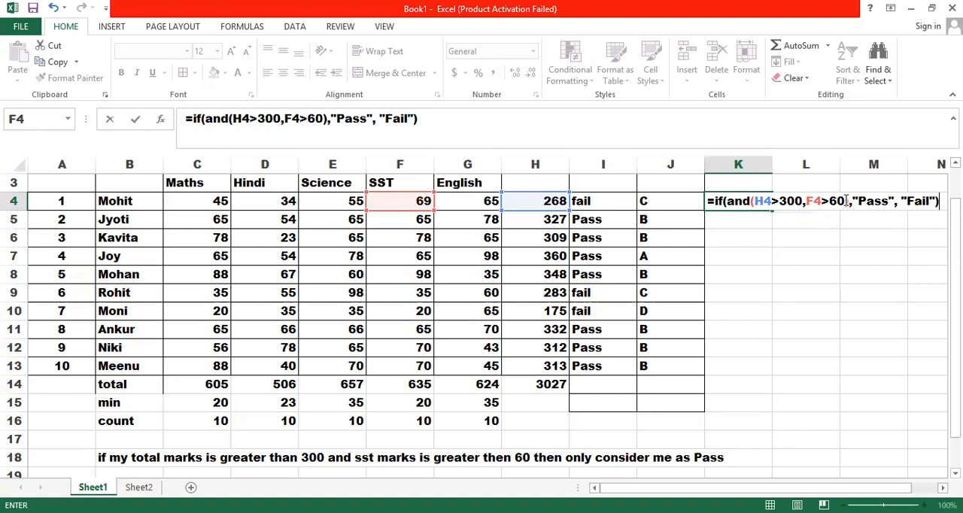
Step: Insert D4>33 as a third AND condition in the K4 formula and commit it
click(846, 201)
text(,)
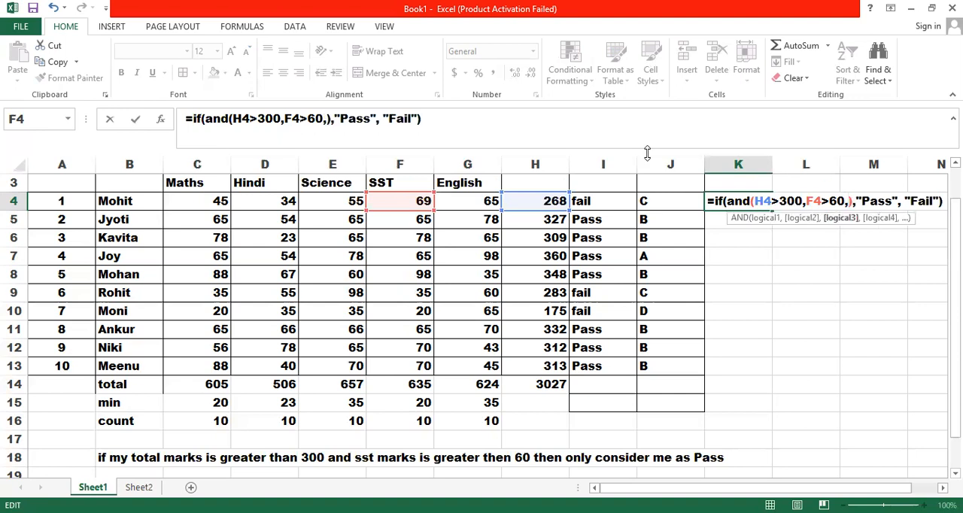
click(276, 199)
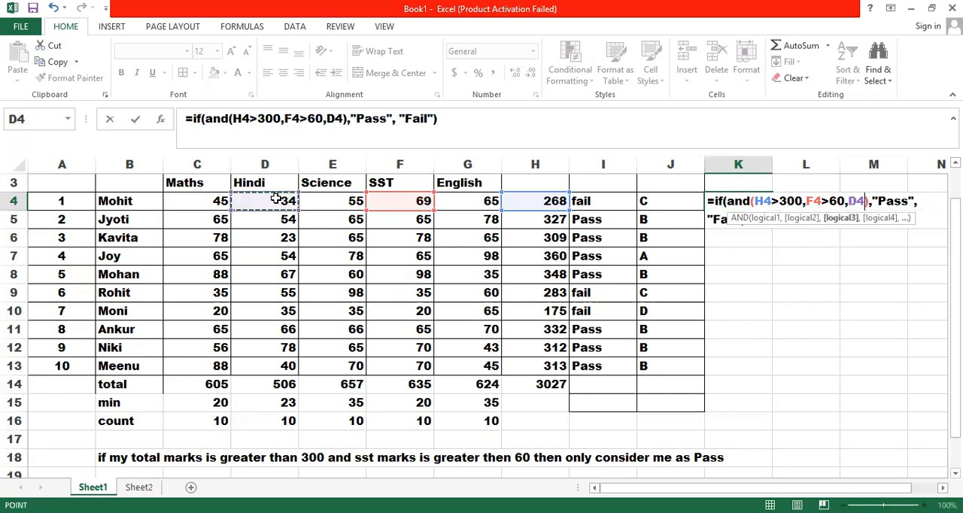
text(>33)
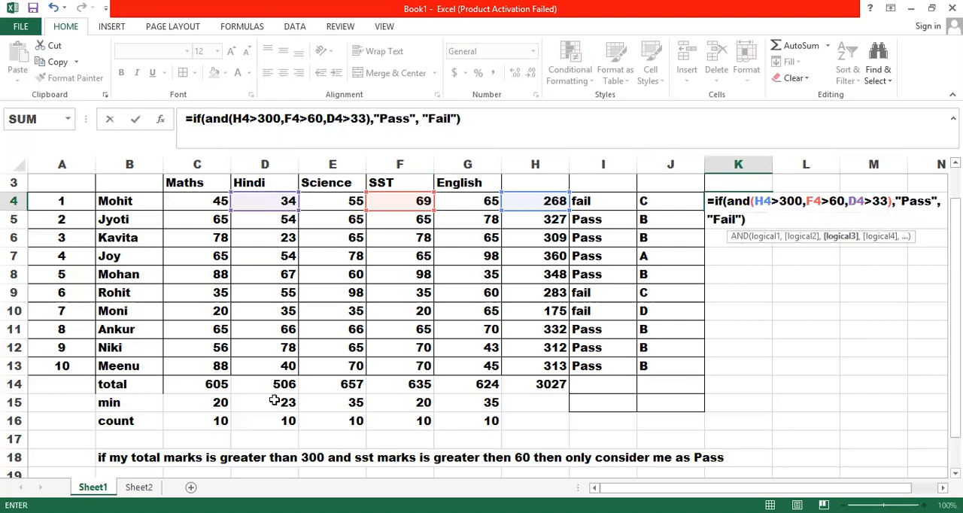
key(Return)
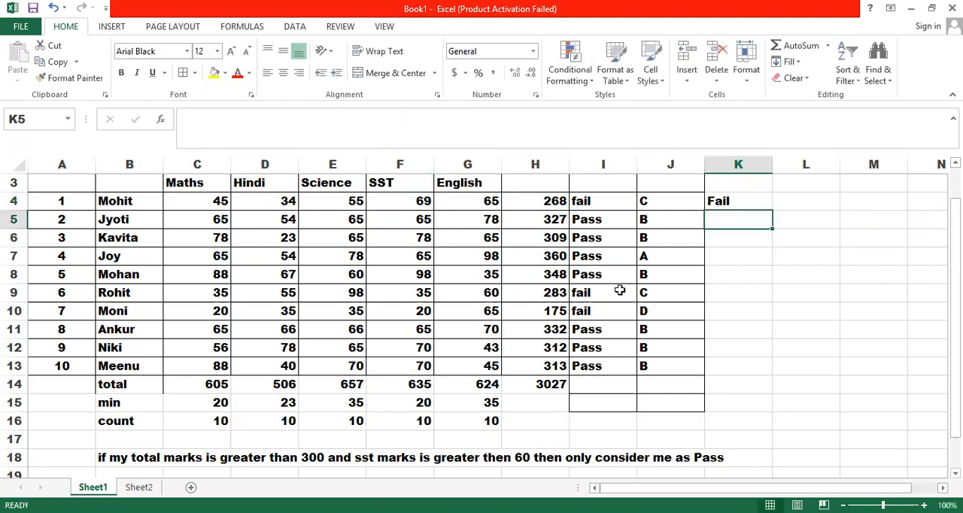
Step: Fill the K4 formula down column K and clear the extra results in K14:K15
click(732, 206)
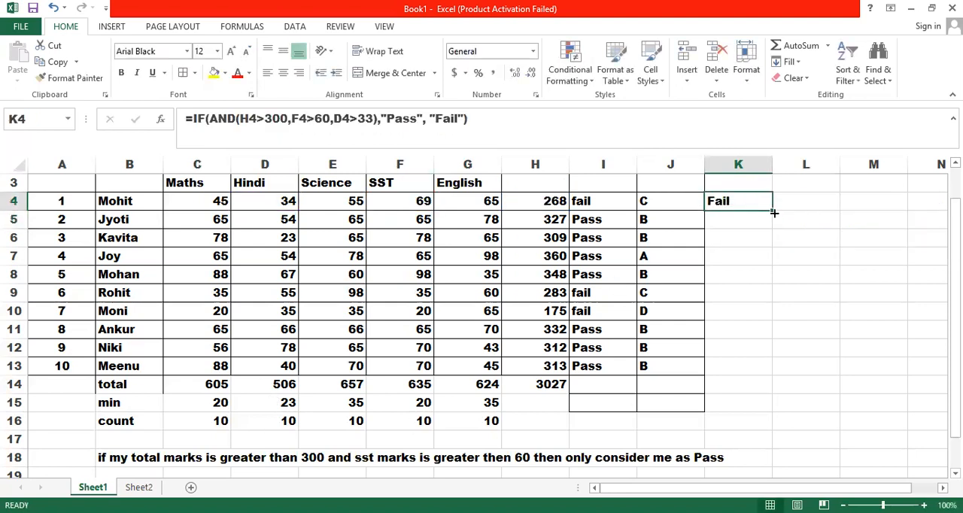
double_click(773, 212)
drag(729, 386, 728, 401)
key(Delete)
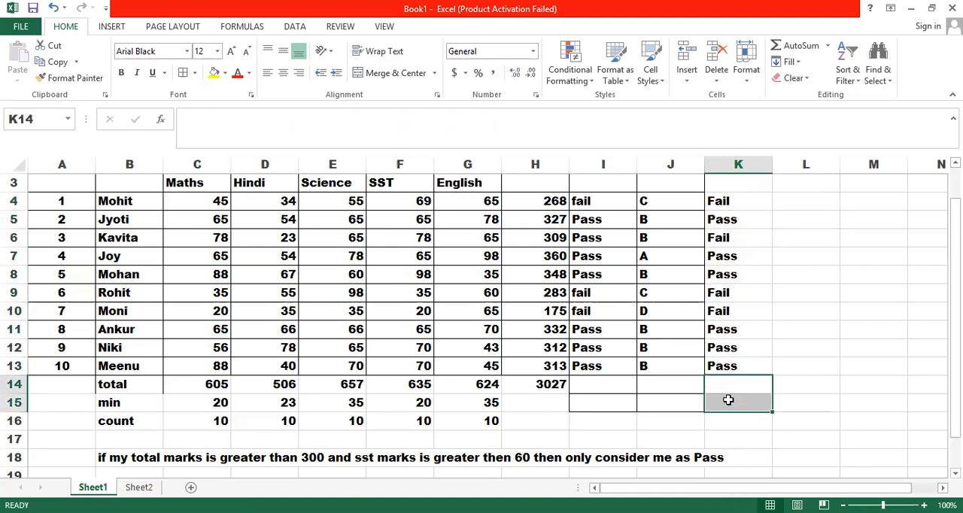
click(845, 325)
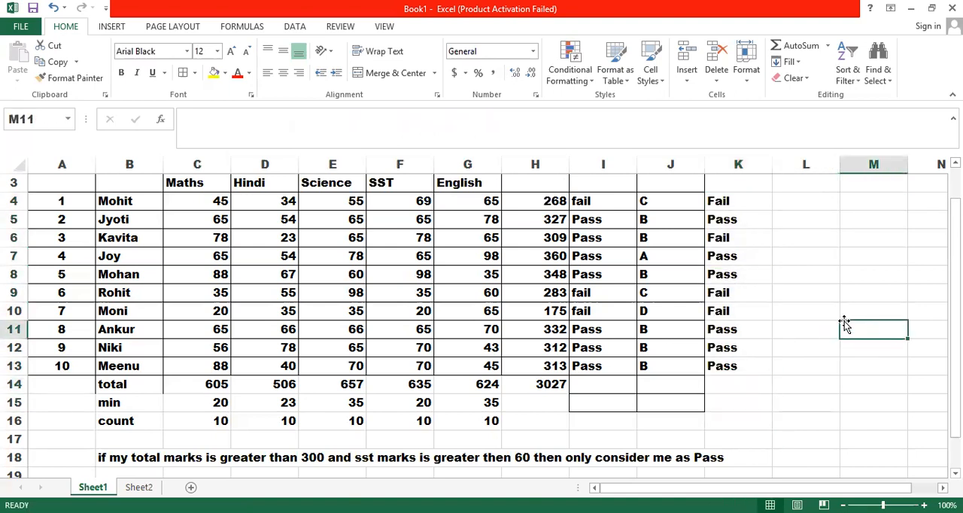
Step: Inspect the IF-AND formulas in K5 and K6 and the mark cells they reference
click(731, 224)
key(F2)
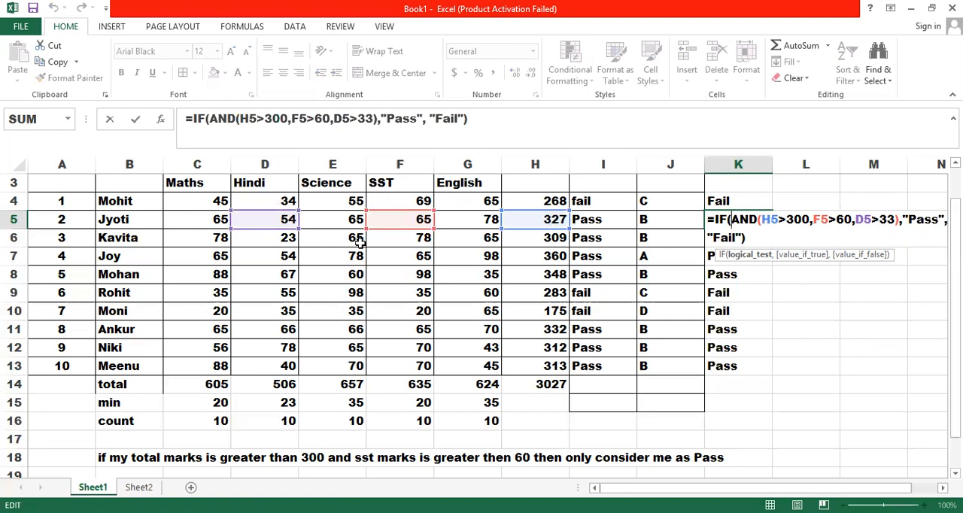
key(Return)
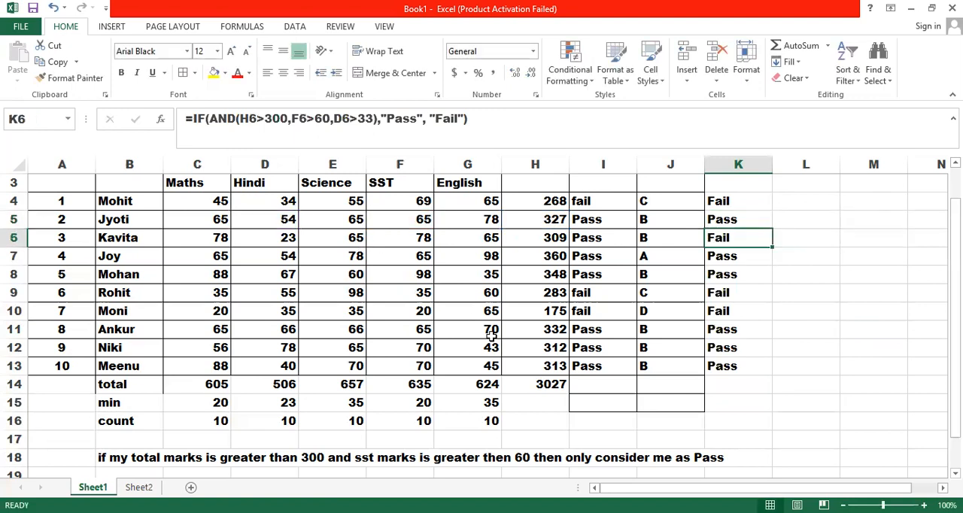
double_click(723, 236)
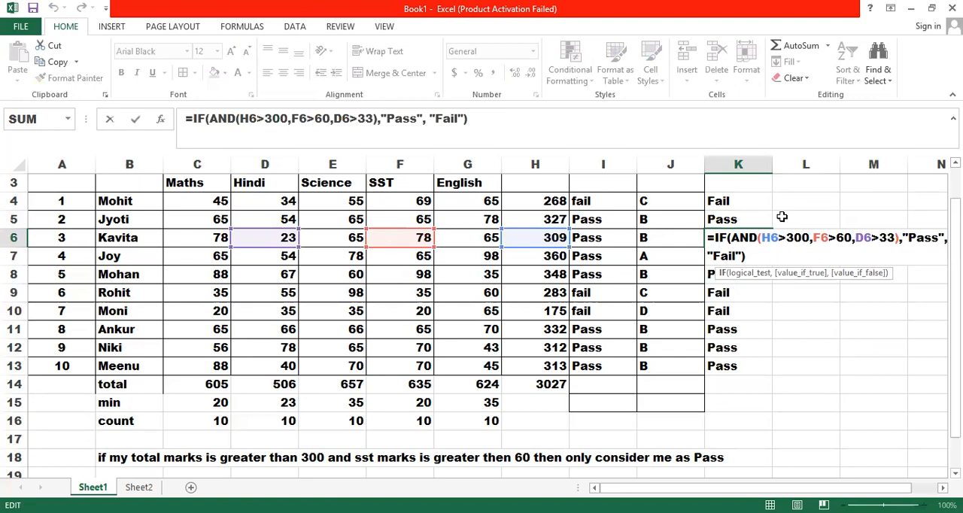
Step: Set the Hindi mark in D6 to 34
click(276, 235)
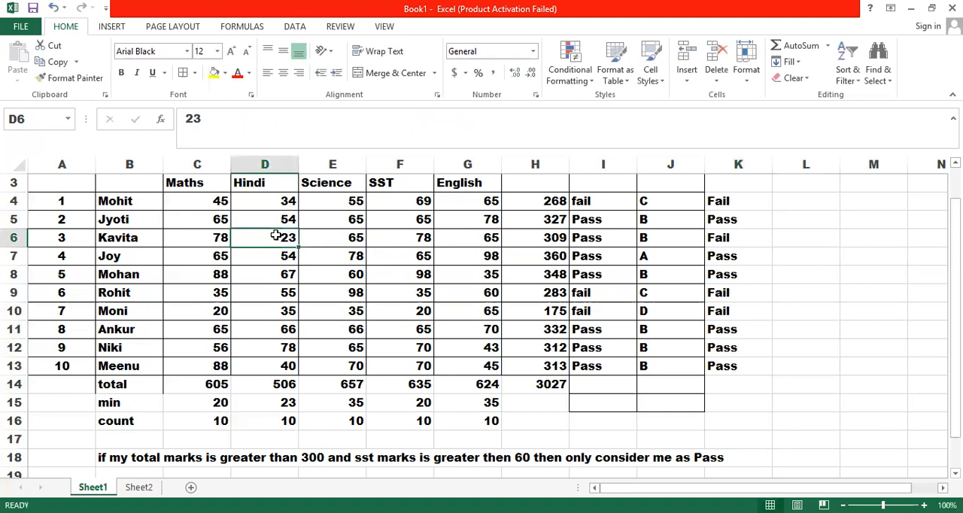
text(34)
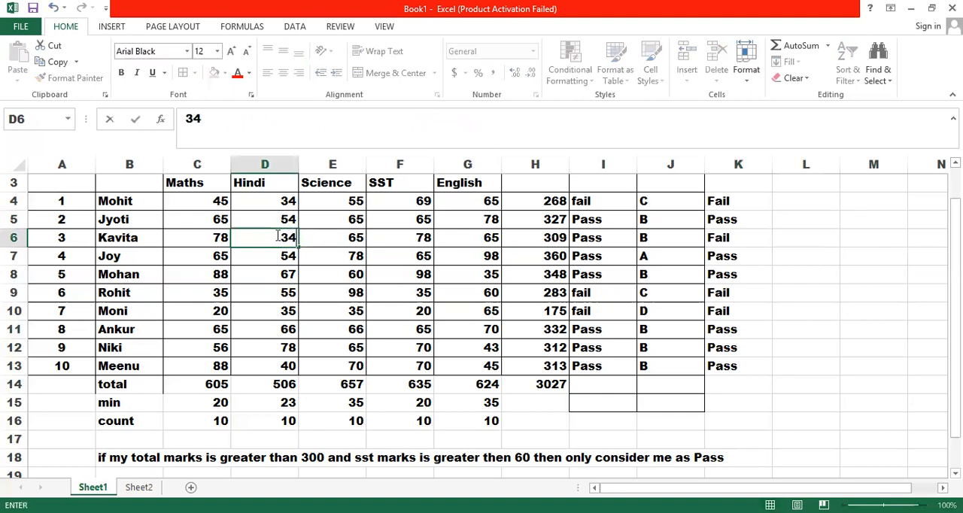
key(Return)
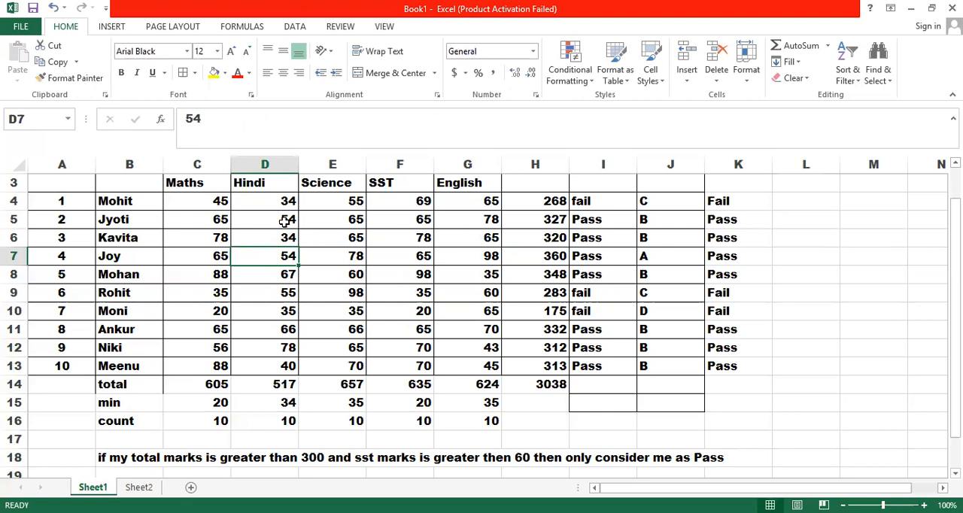
Step: On Sheet2, change the truth table heading in C1 to OR and clear the outputs in D4:D7
click(140, 487)
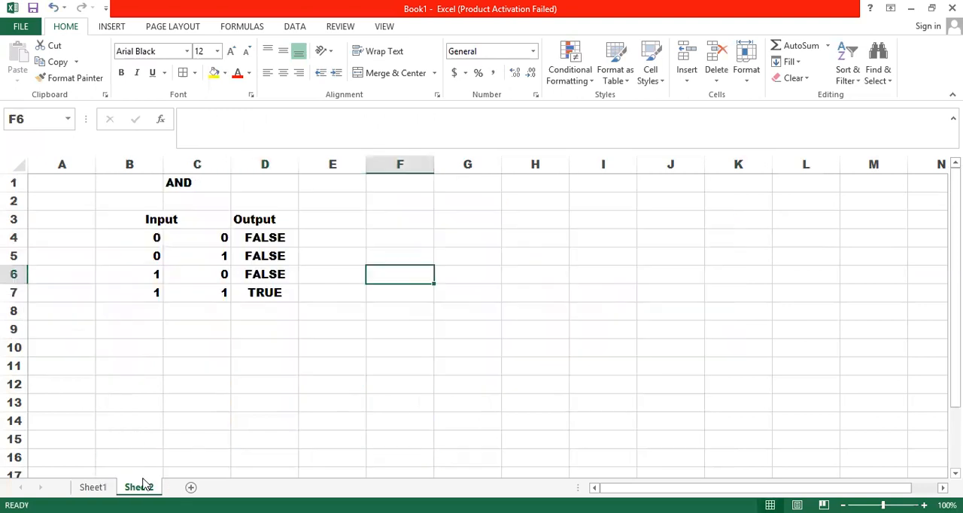
click(189, 187)
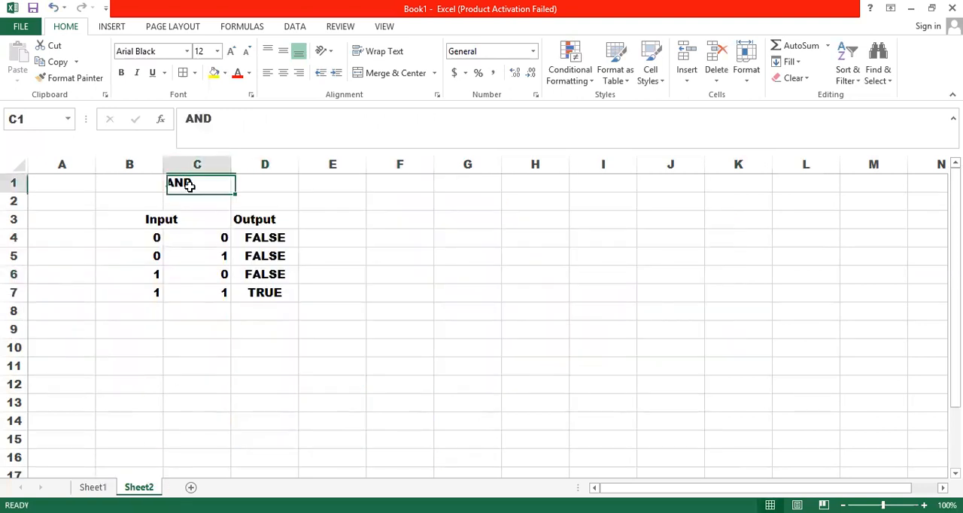
text(OR)
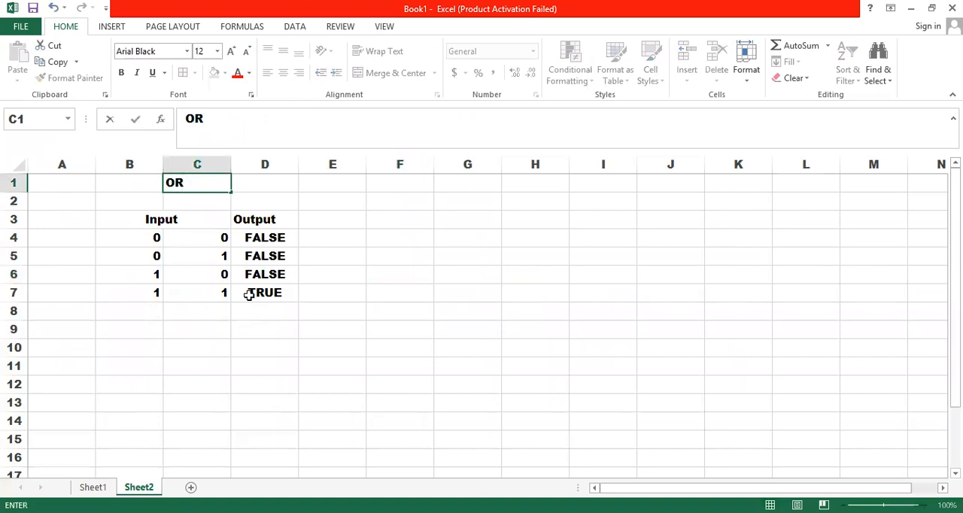
drag(265, 240, 263, 289)
key(Delete)
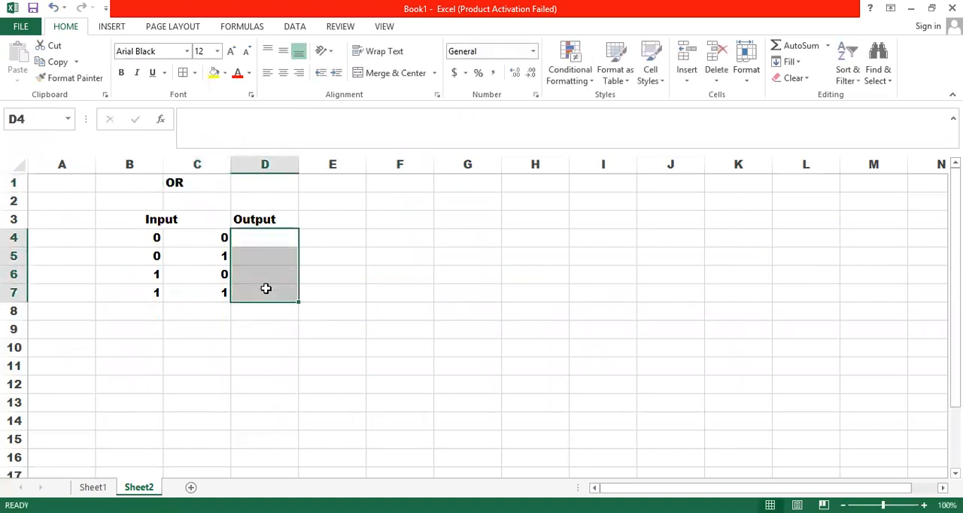
Step: Enter =OR(B4=1,C4=1) in D4 and fill it down through D7
click(269, 240)
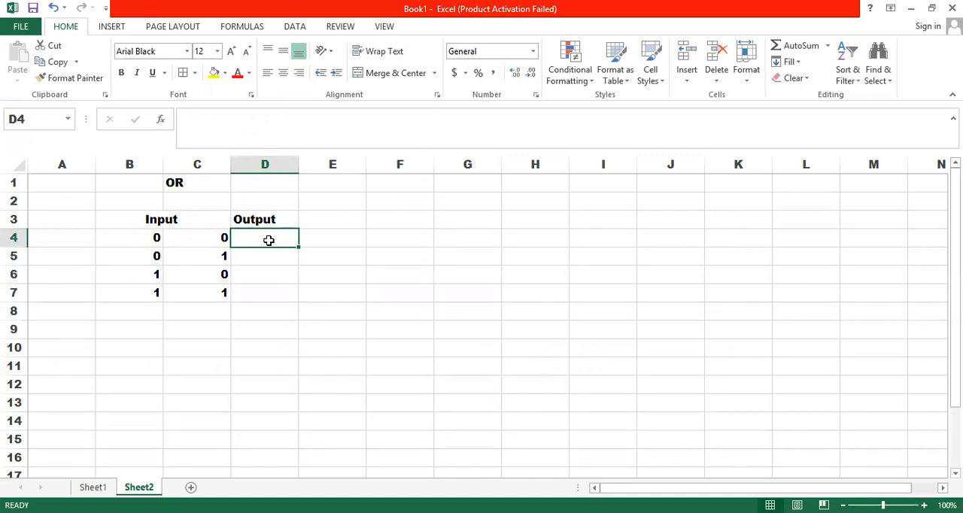
text(=)
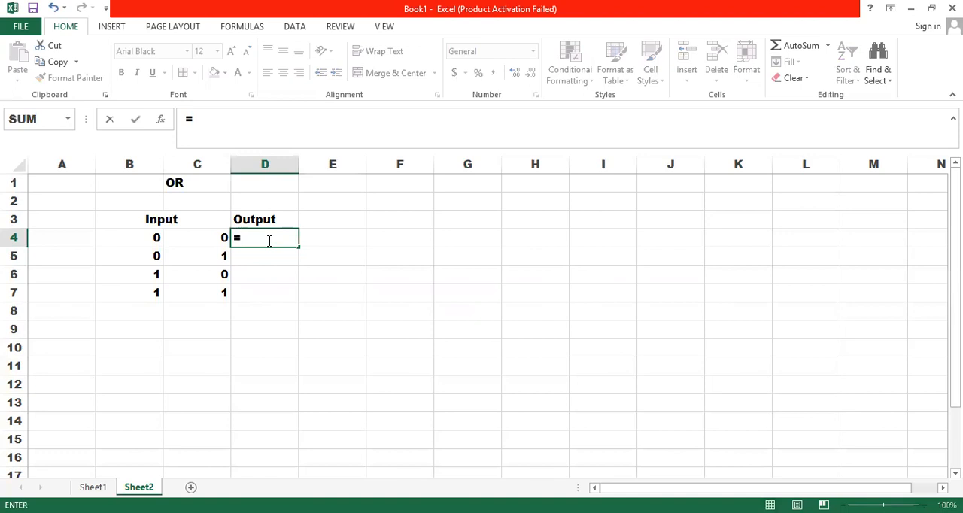
text(or()
click(153, 238)
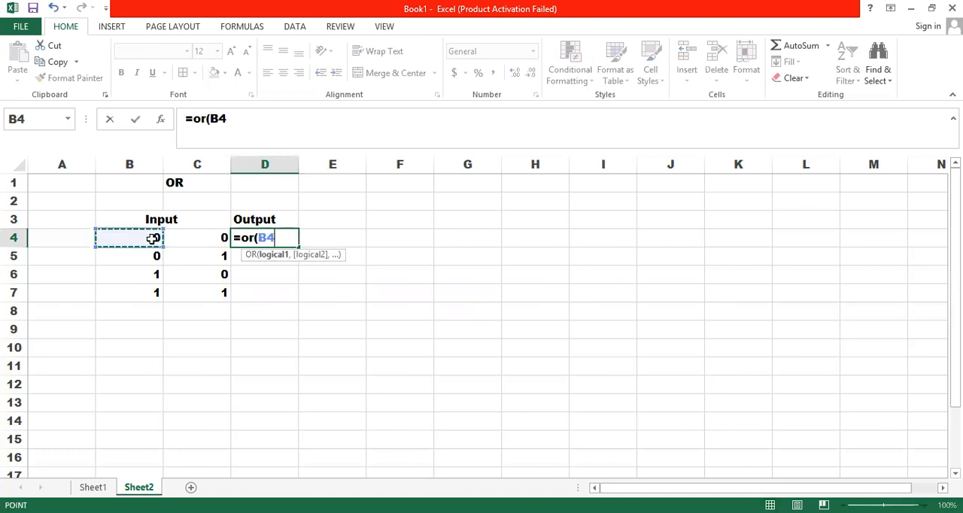
text(=1)
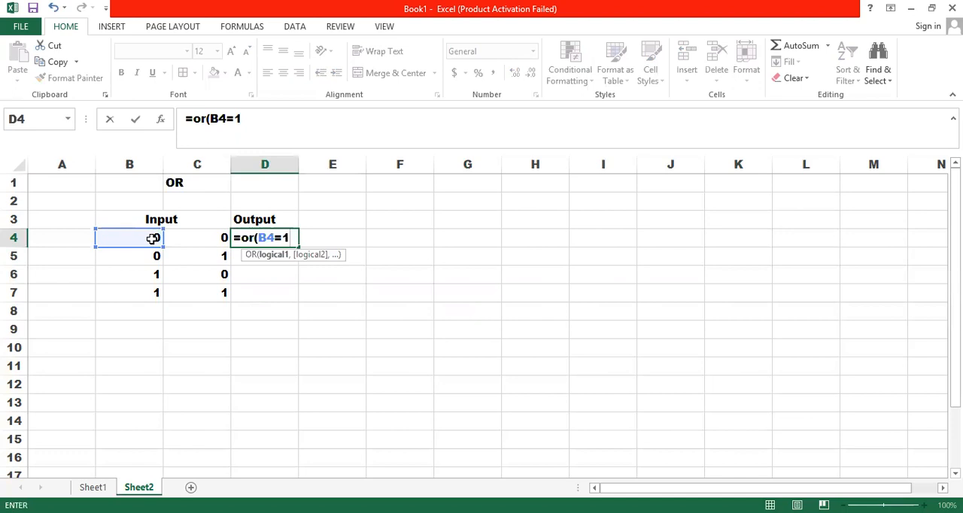
text(,)
click(203, 238)
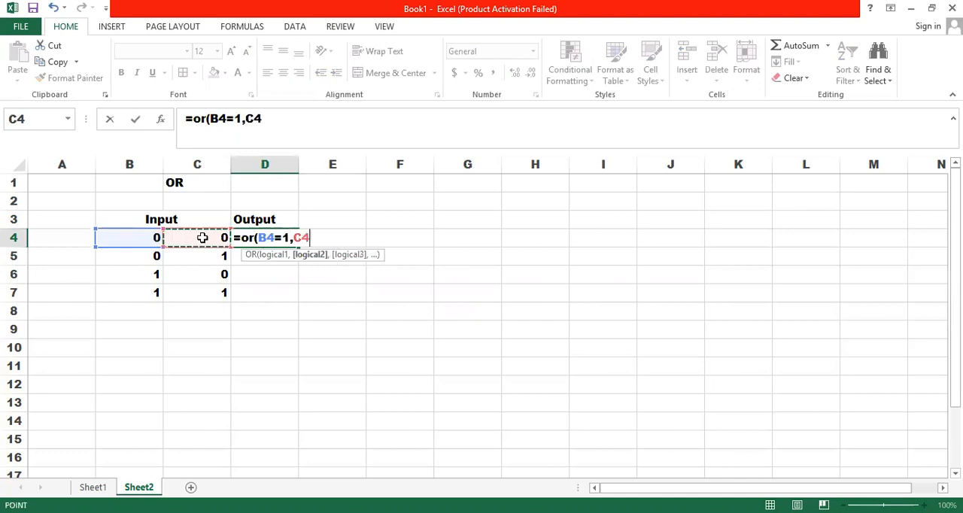
text(=1)
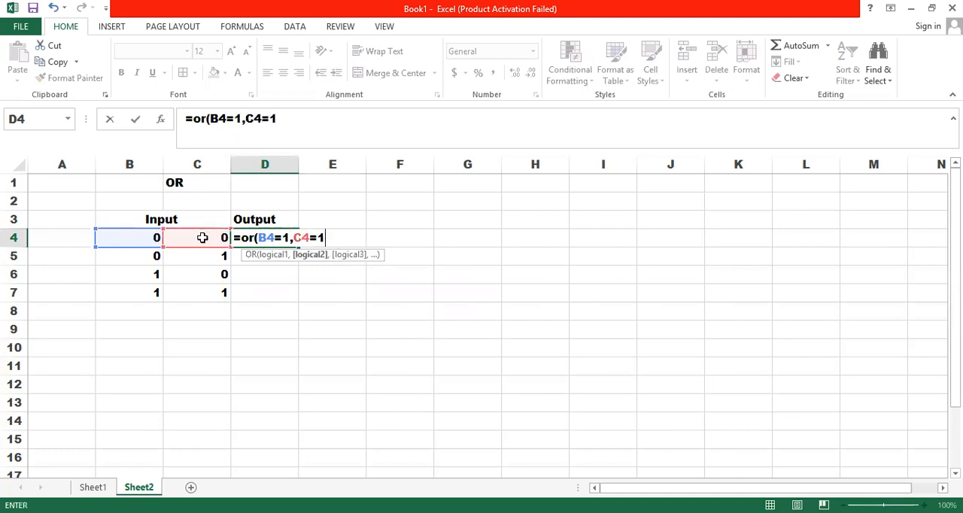
text())
key(Return)
click(274, 240)
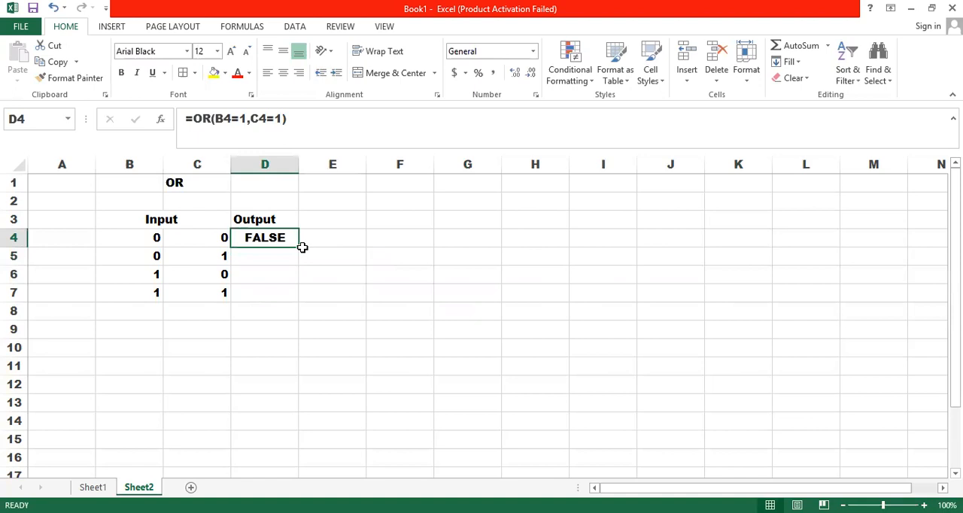
drag(300, 249, 296, 300)
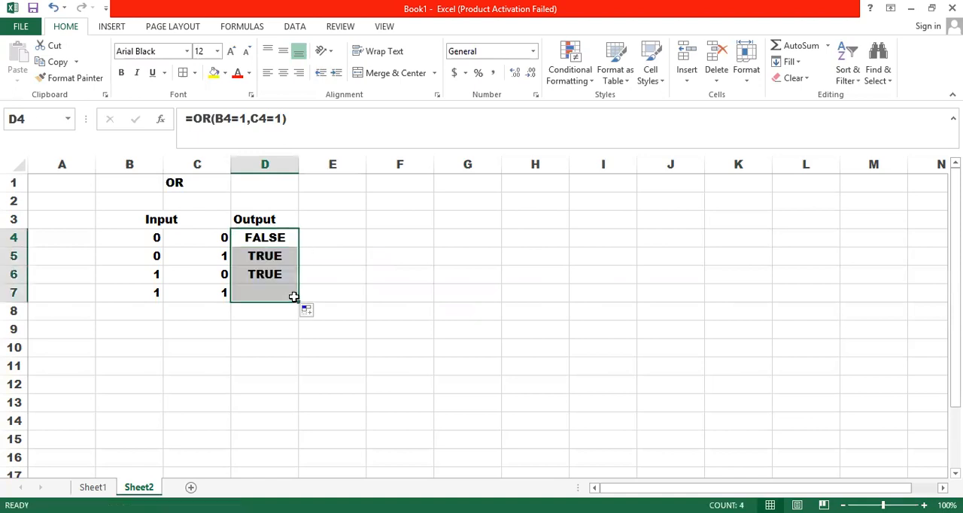
Step: Inspect the OR formulas in D5 and D7 and the input cells they reference
double_click(262, 256)
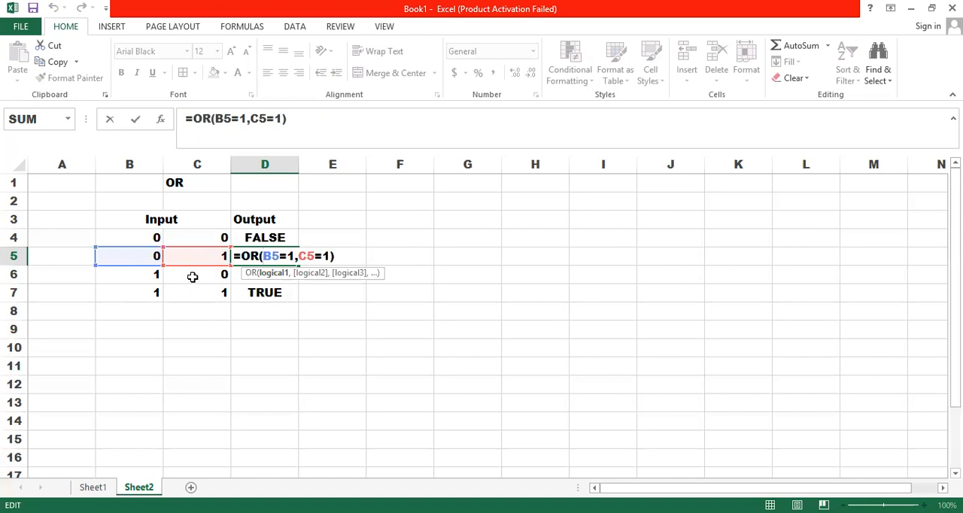
key(Return)
click(247, 296)
double_click(248, 296)
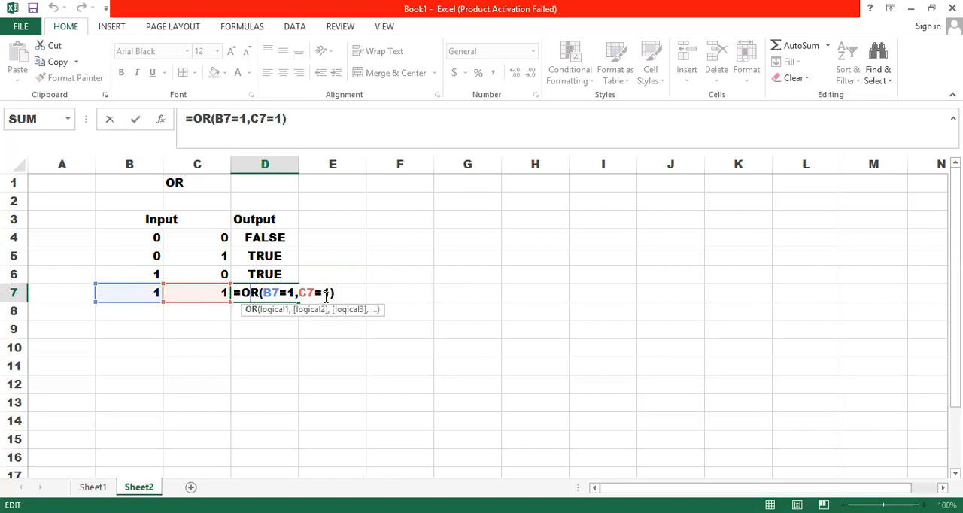
key(Return)
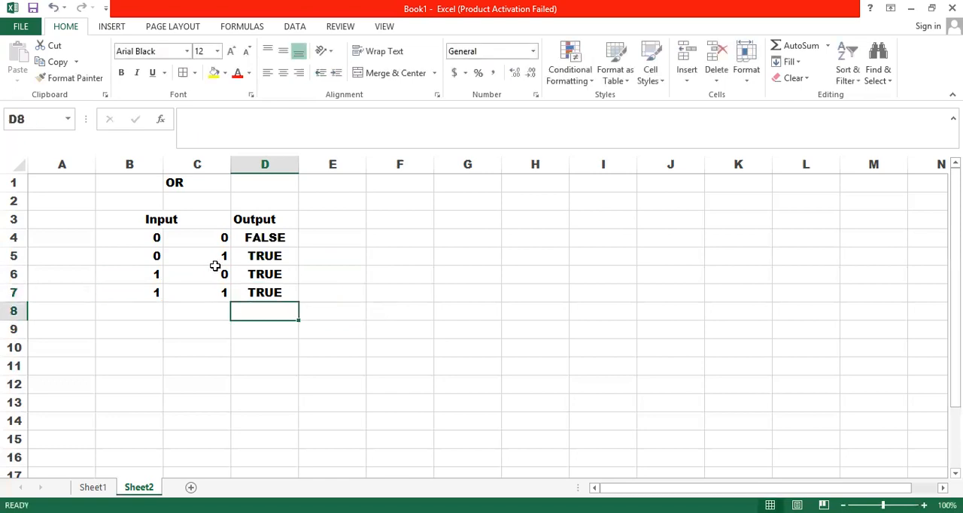
Step: On Sheet1, replace "and" with "or" between the two conditions in the B18 rule sentence
click(94, 487)
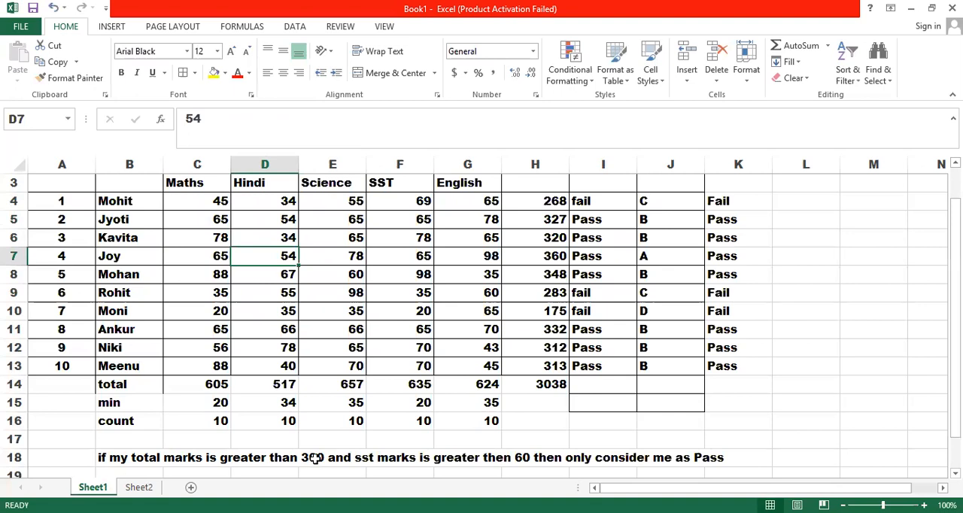
click(343, 459)
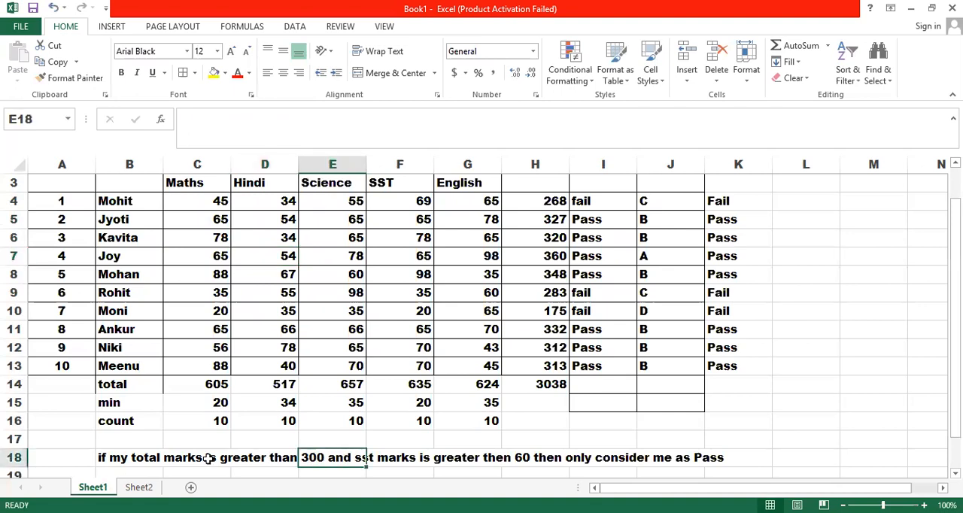
click(107, 452)
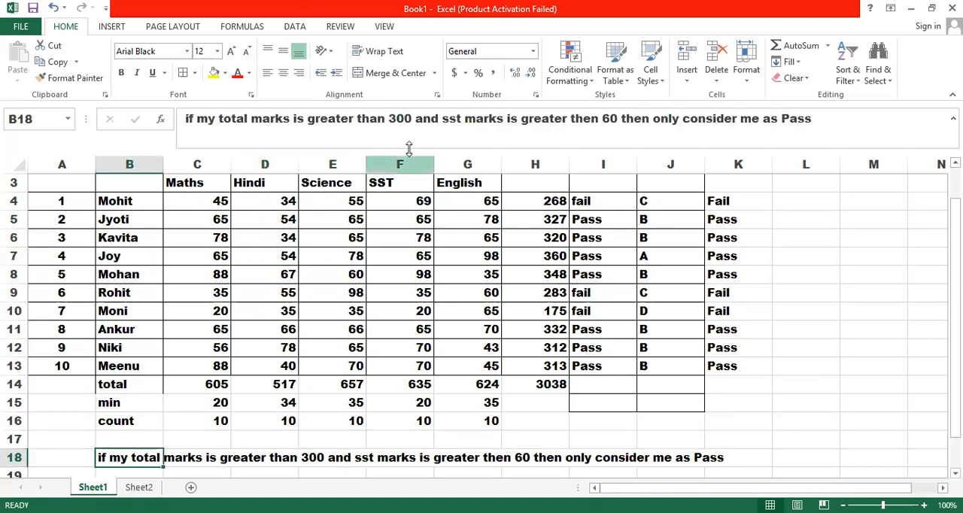
click(443, 118)
key(BackSpace)
key(BackSpace)
key(BackSpace)
key(BackSpace)
text(or)
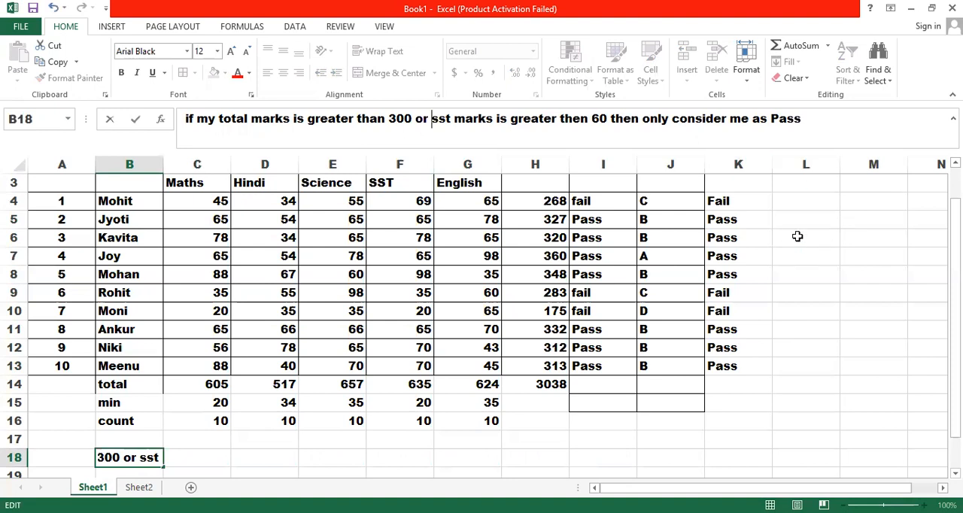
Step: Start an IF formula in L4 with OR(H4>300,F4>60) as its logical test
click(793, 209)
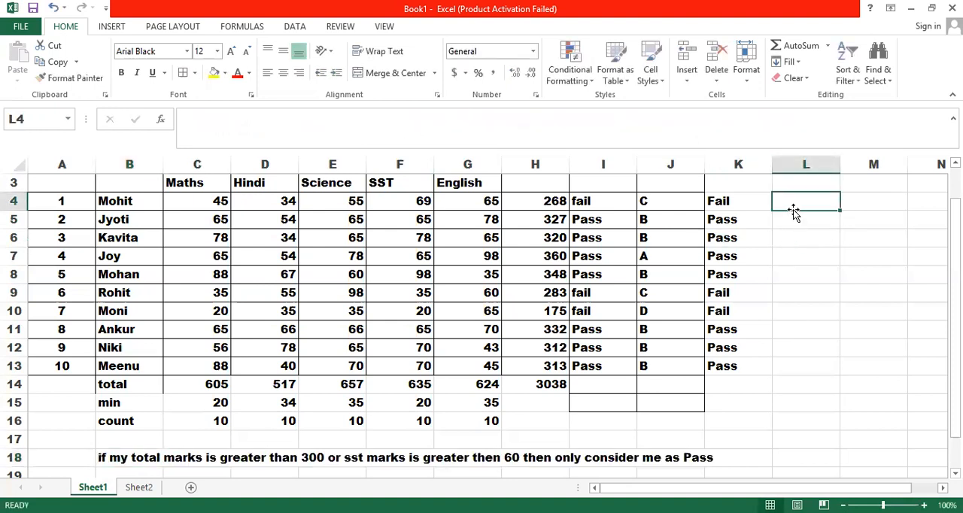
text(=)
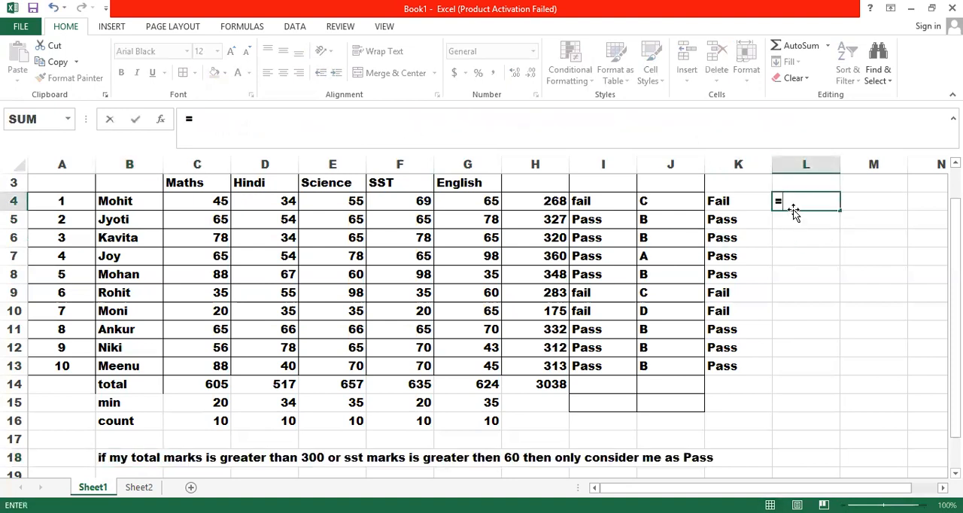
text(if()
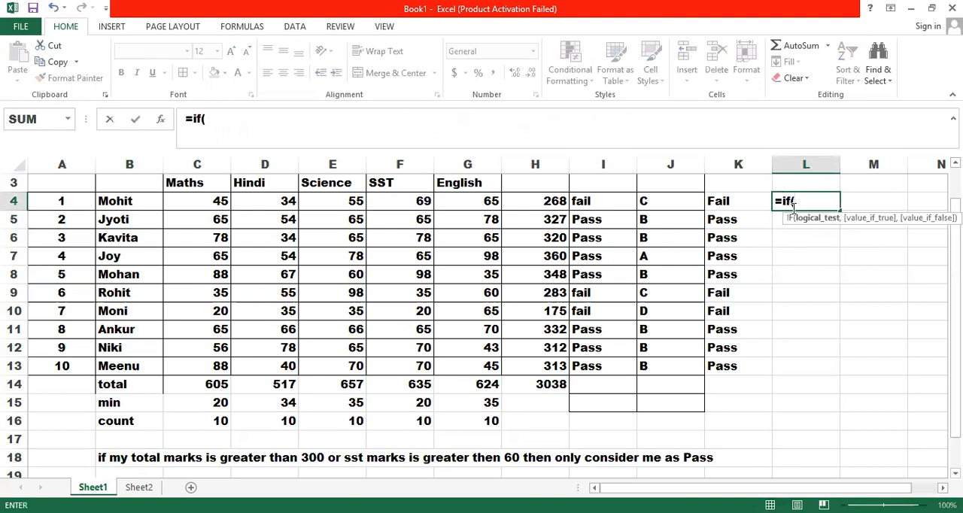
text(or()
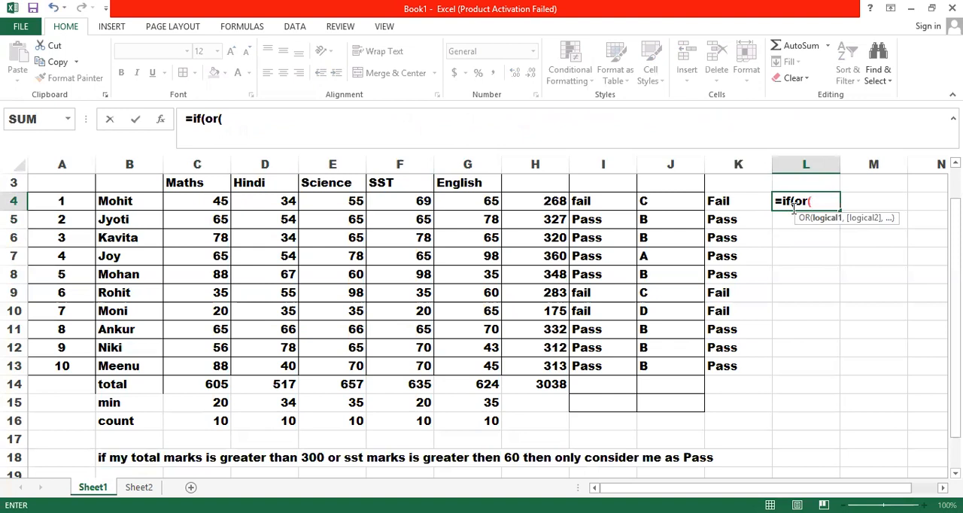
click(551, 201)
text(>300)
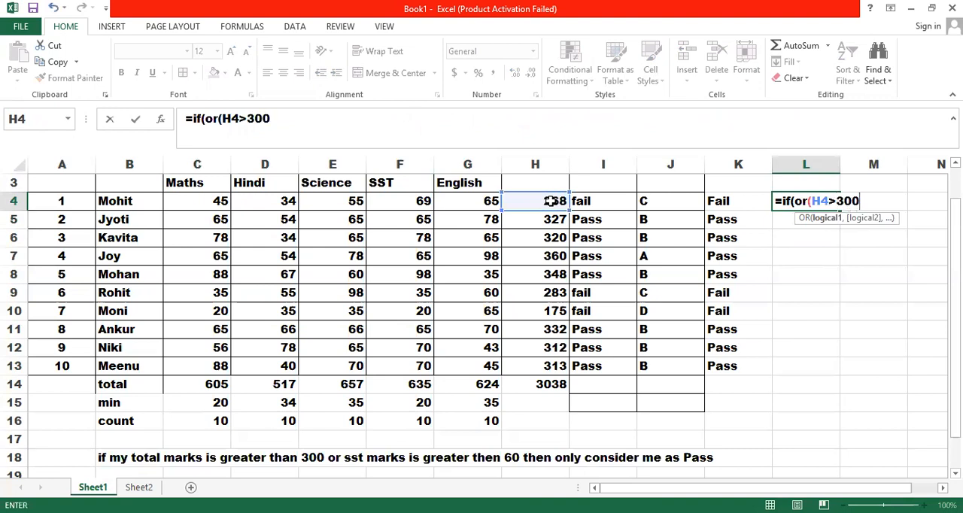
text(,)
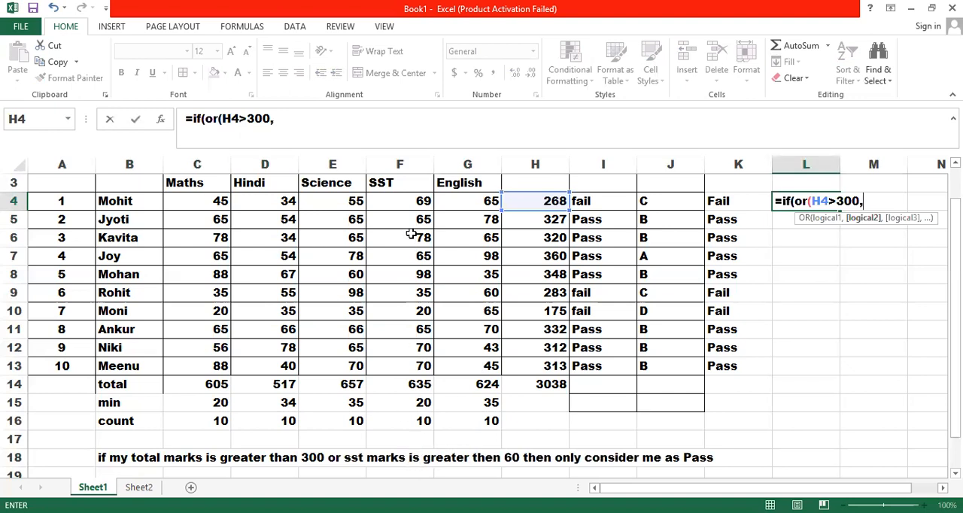
click(411, 201)
text(>)
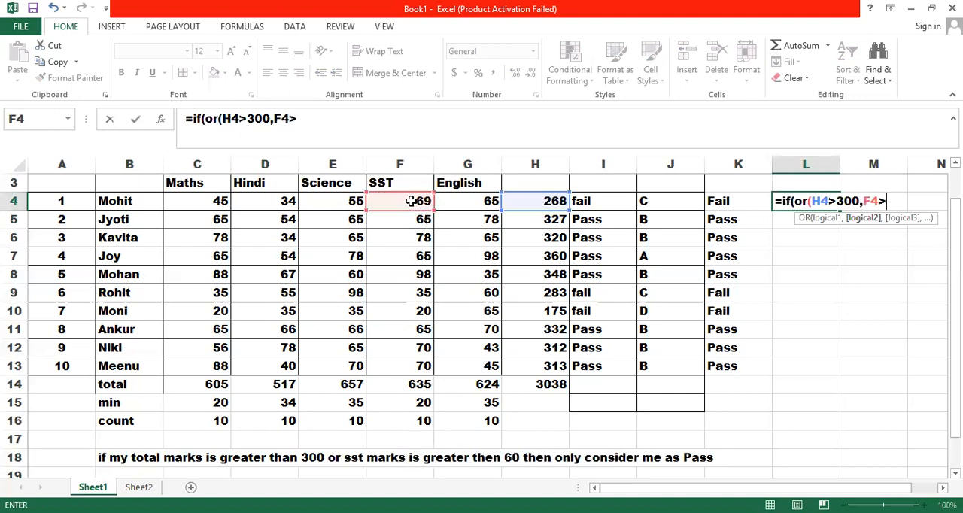
text(60),)
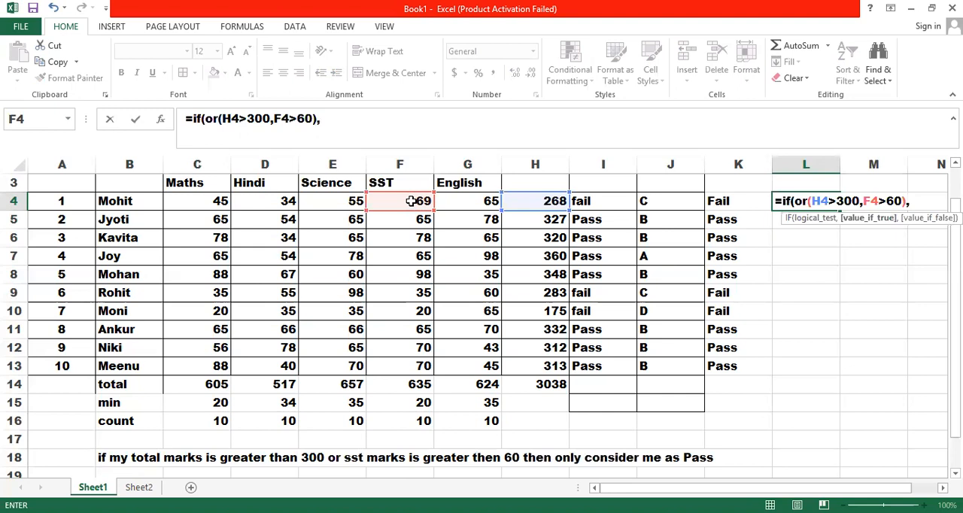
text("Pass")
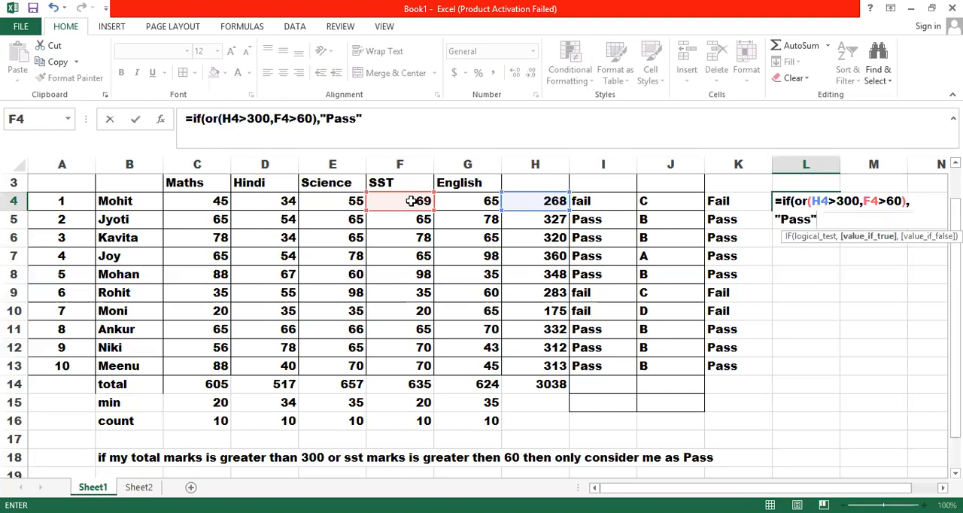
text(, ")
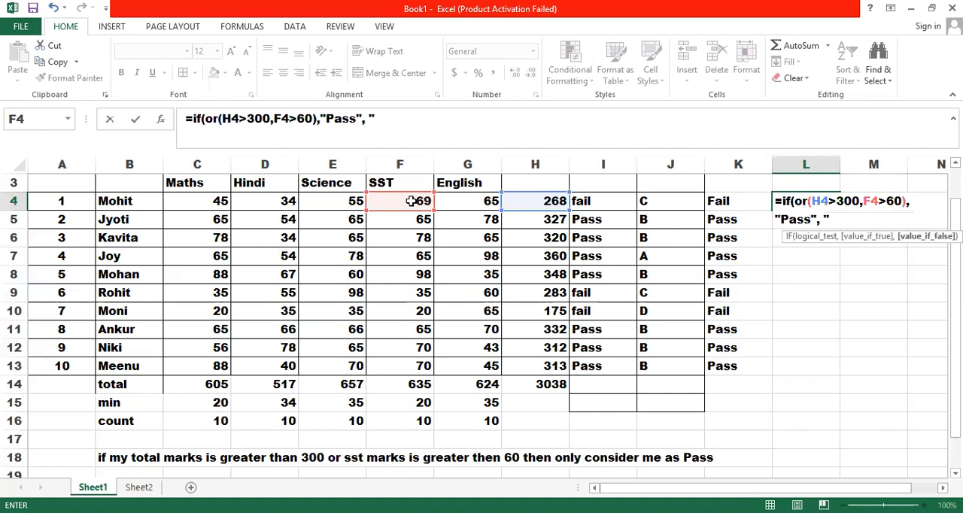
text(Fail"))
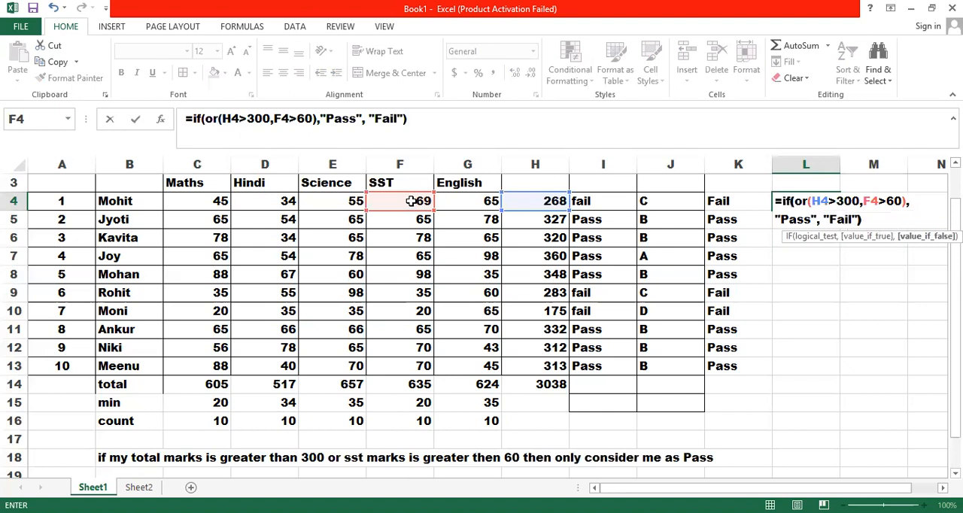
Step: Complete L4's IF formula with "Pass" and "Fail" as its outcomes, fill it down through L13, and check the copy in L9
key(Return)
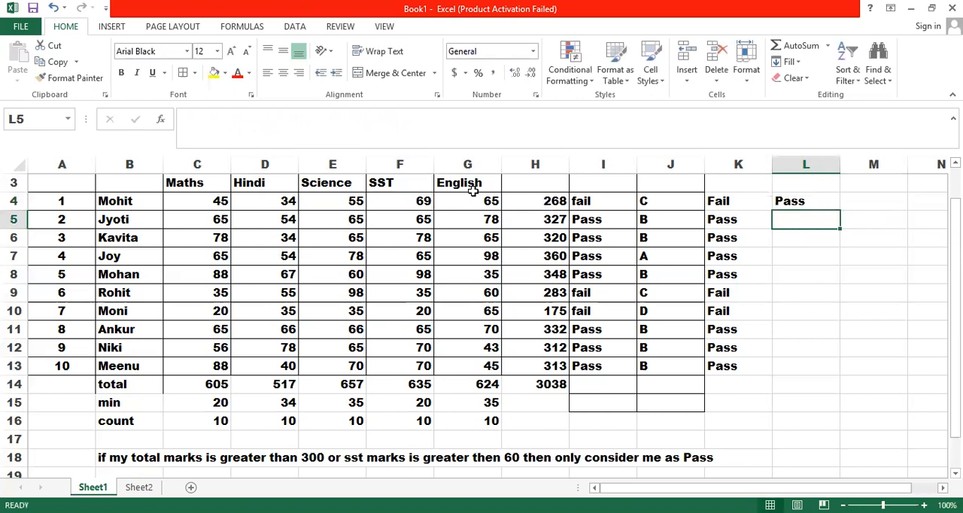
click(801, 203)
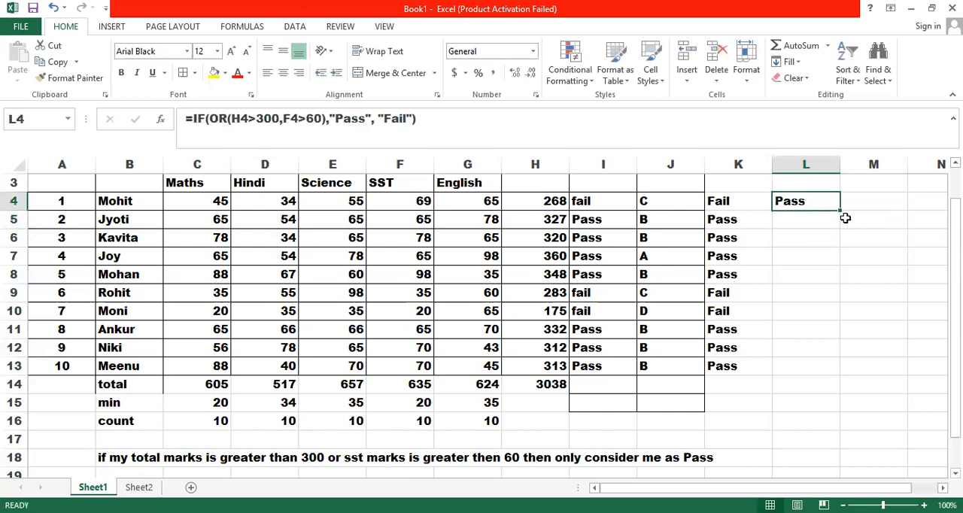
drag(841, 210, 820, 372)
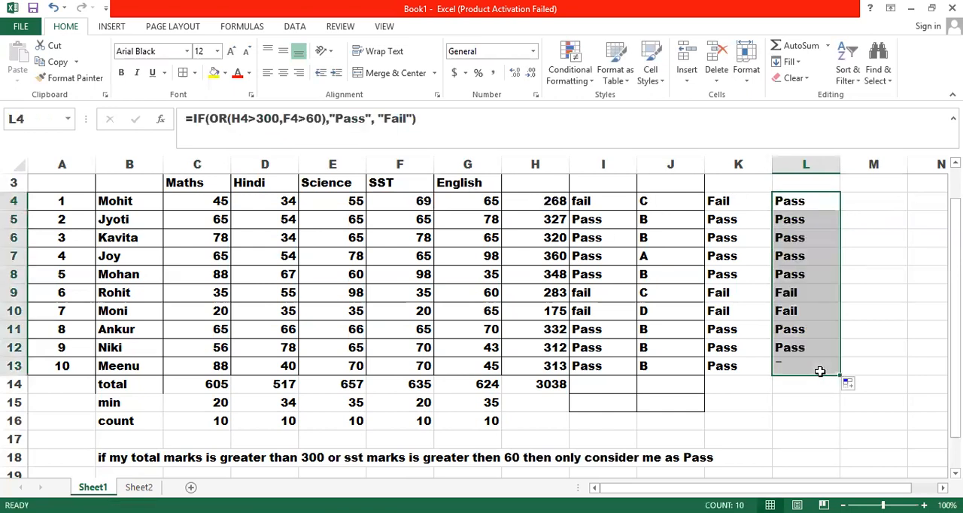
double_click(803, 294)
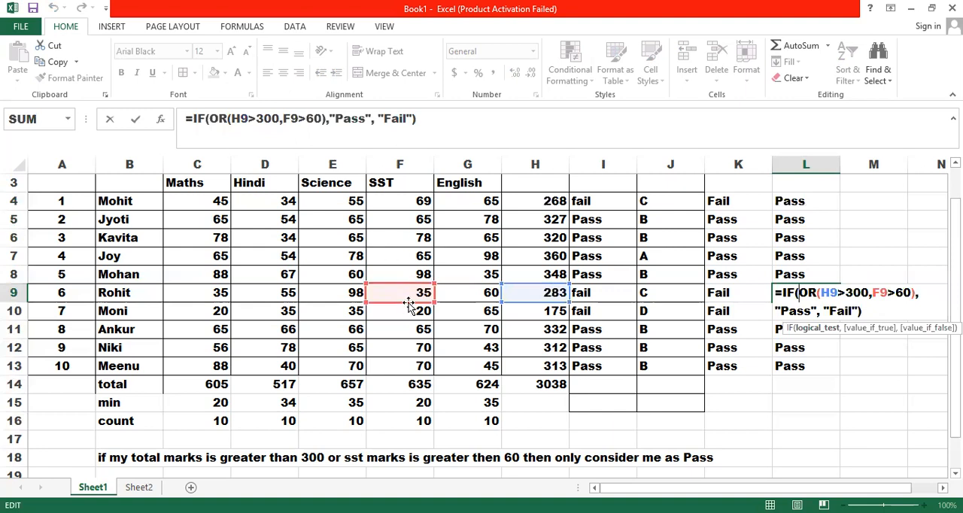
key(Return)
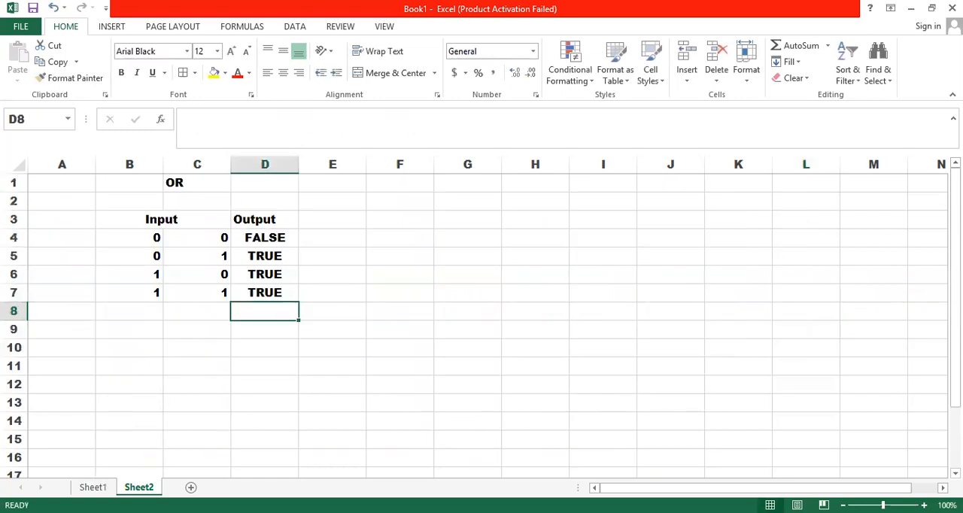
Step: On Sheet2, turn the OR table into a single-input NOT table: change C1 to NOT and clear C4:D7
drag(276, 240, 278, 294)
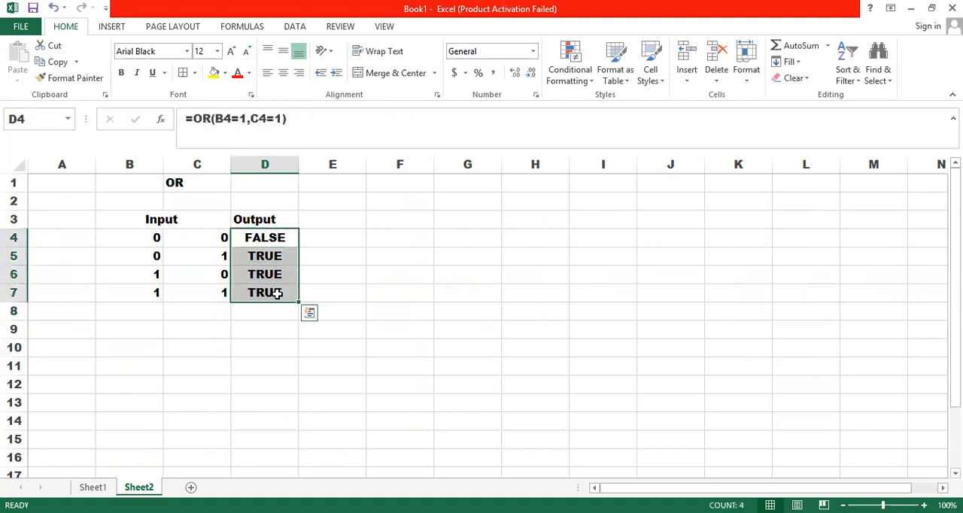
key(BackSpace)
click(175, 186)
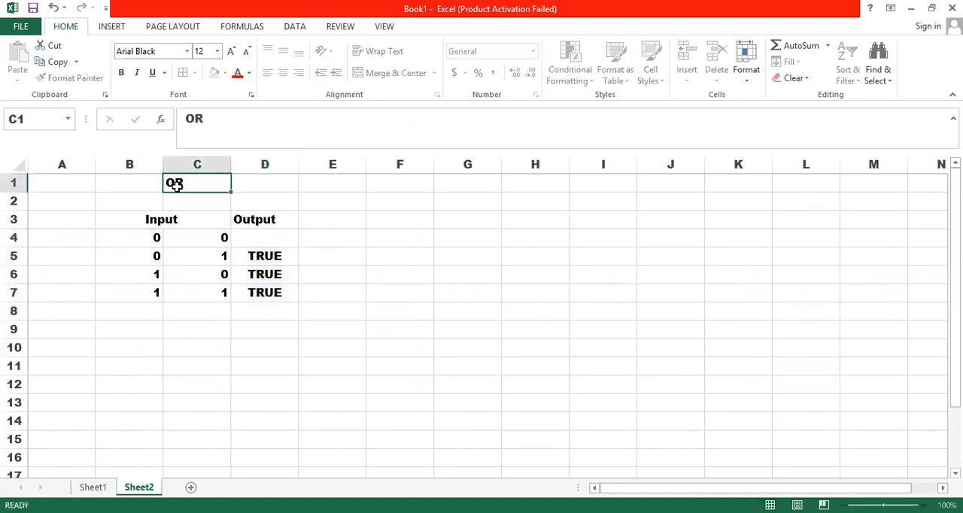
text(NOT)
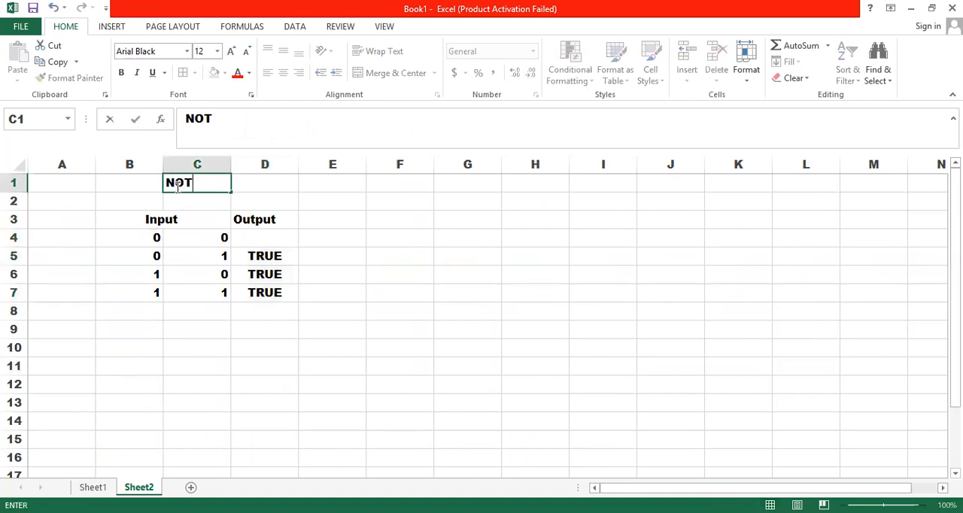
drag(260, 256, 264, 292)
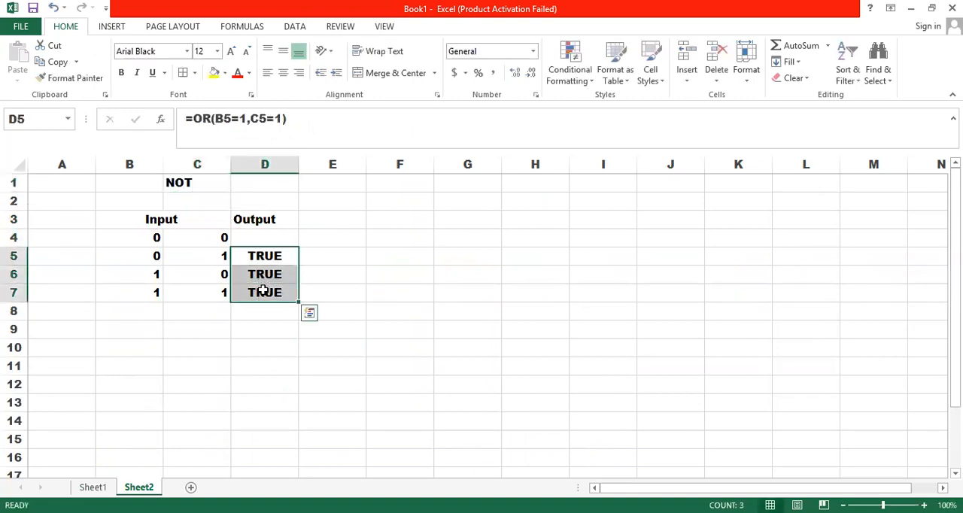
key(Delete)
drag(204, 236, 209, 292)
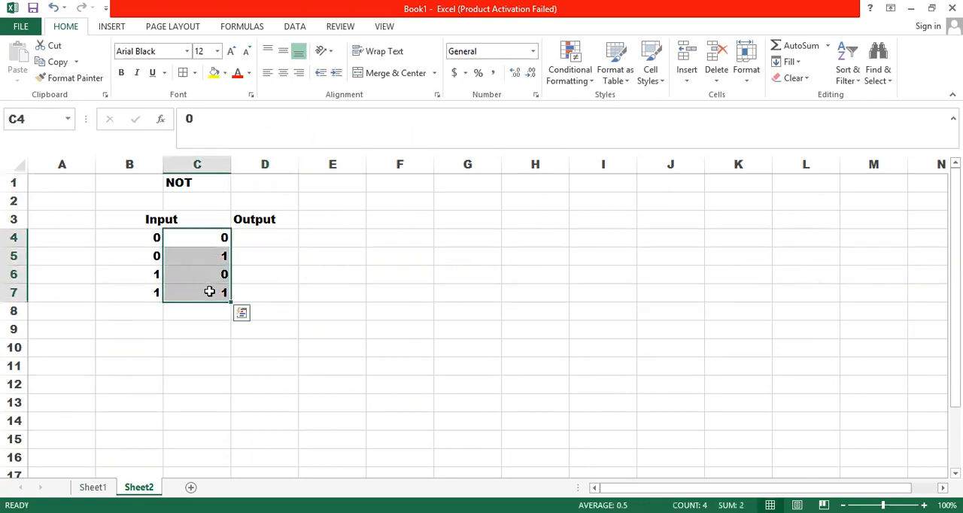
key(Delete)
Step: Enter =NOT(B4=1) in D4 and fill it down through D7
click(261, 238)
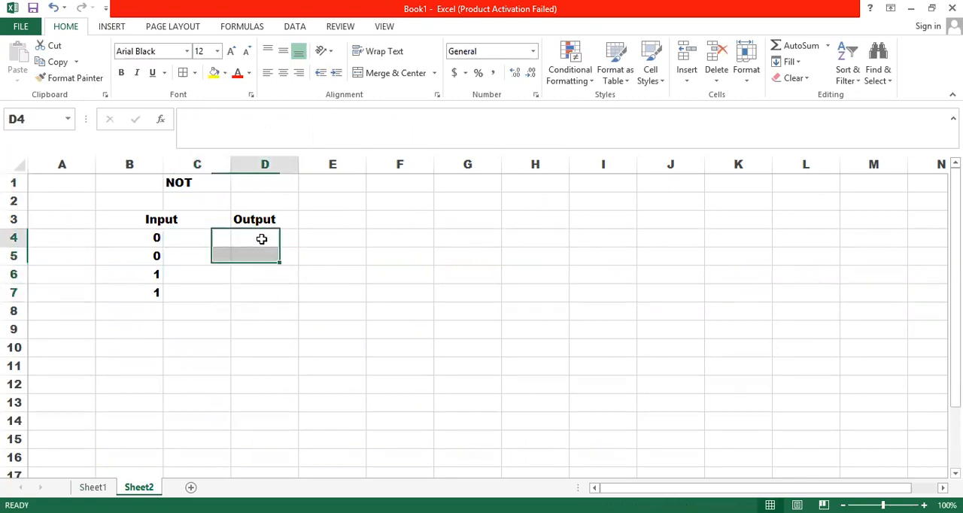
text(=)
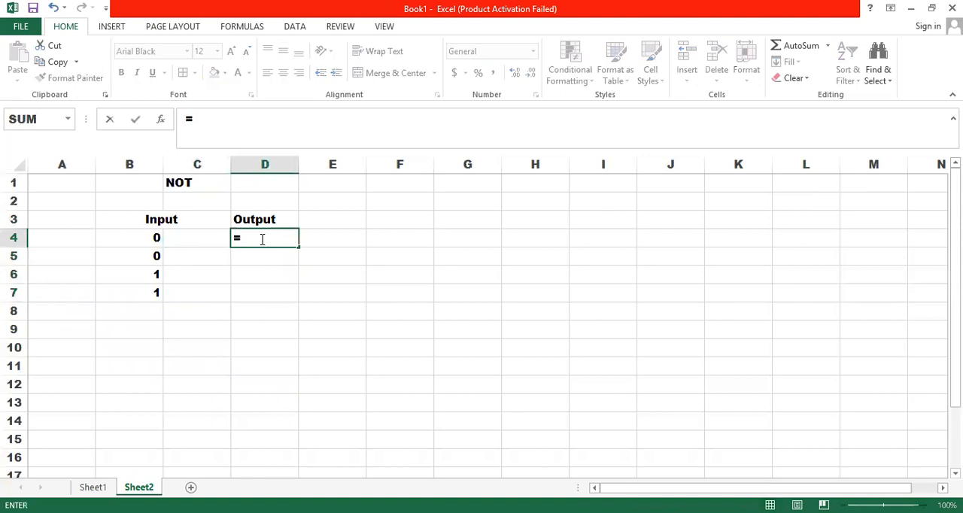
text(not()
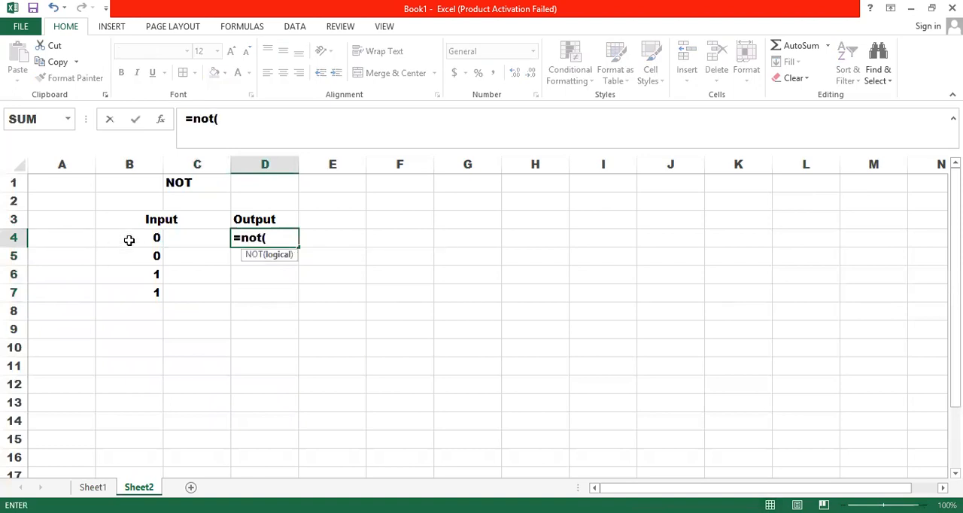
click(130, 240)
text(=1)
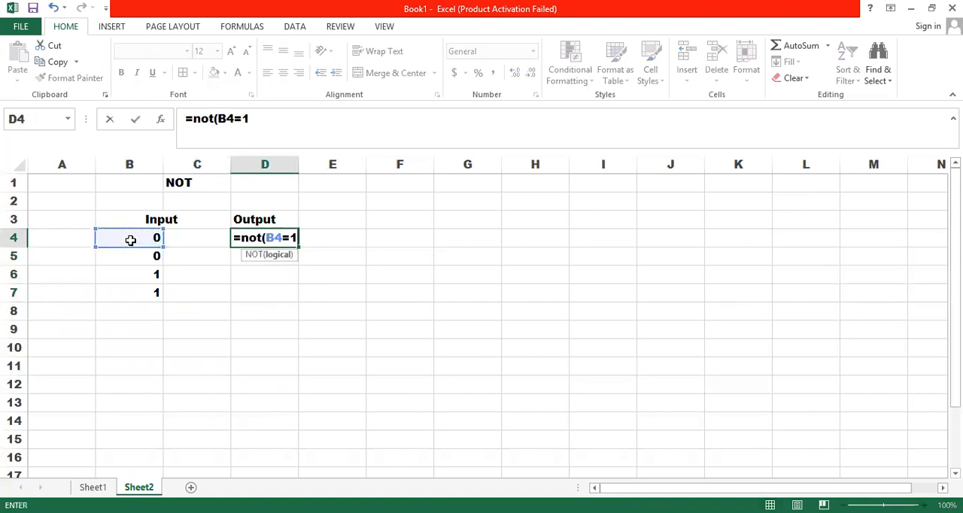
text())
key(Return)
click(262, 240)
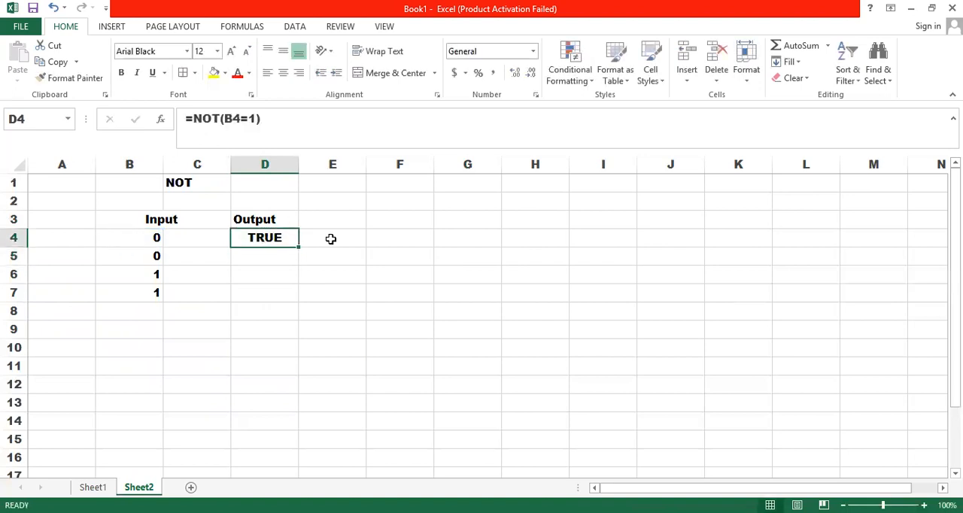
drag(300, 248, 300, 304)
Step: Inspect the NOT formula in D4 and the input cell it references, and return to Sheet1
click(254, 240)
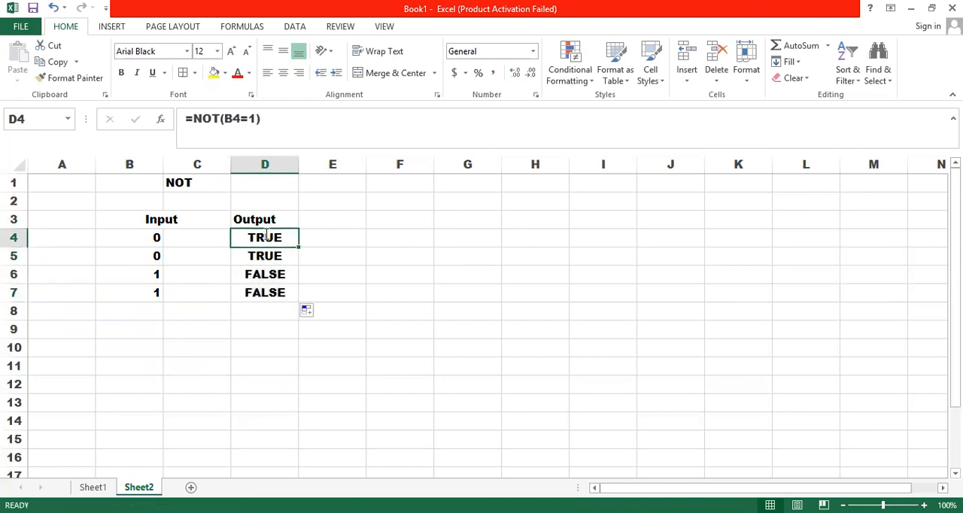
double_click(267, 237)
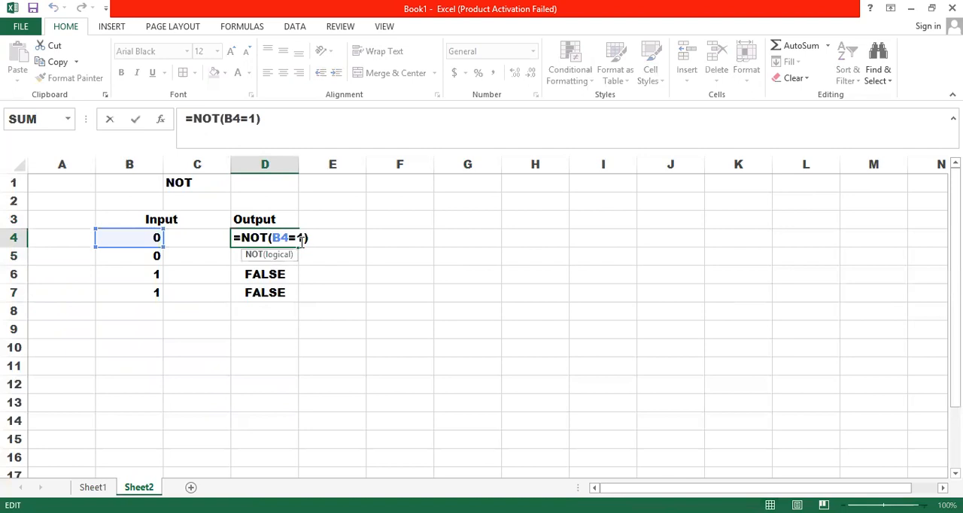
key(Return)
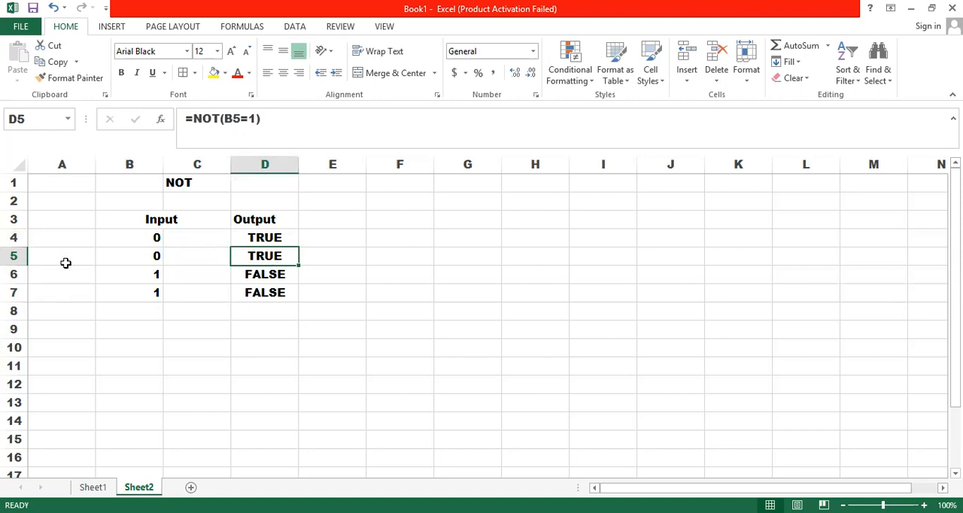
click(95, 488)
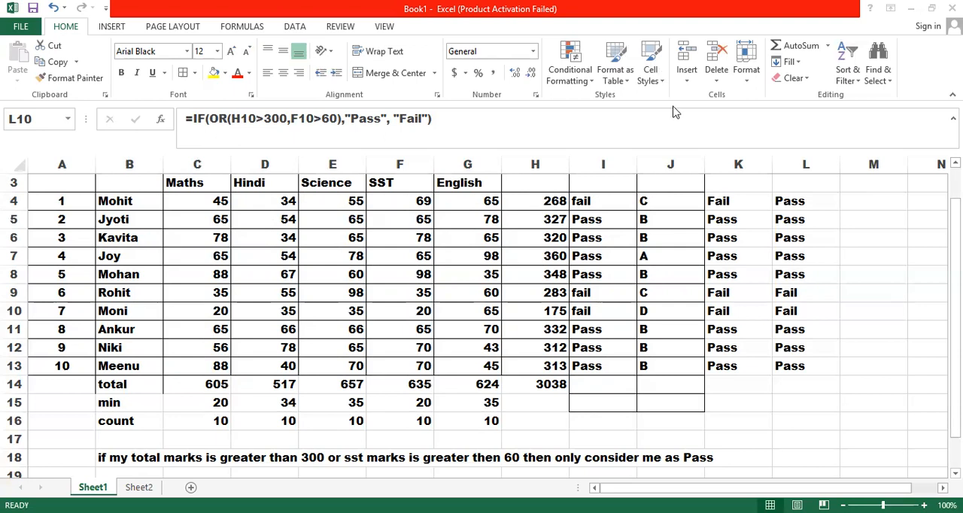
click(657, 194)
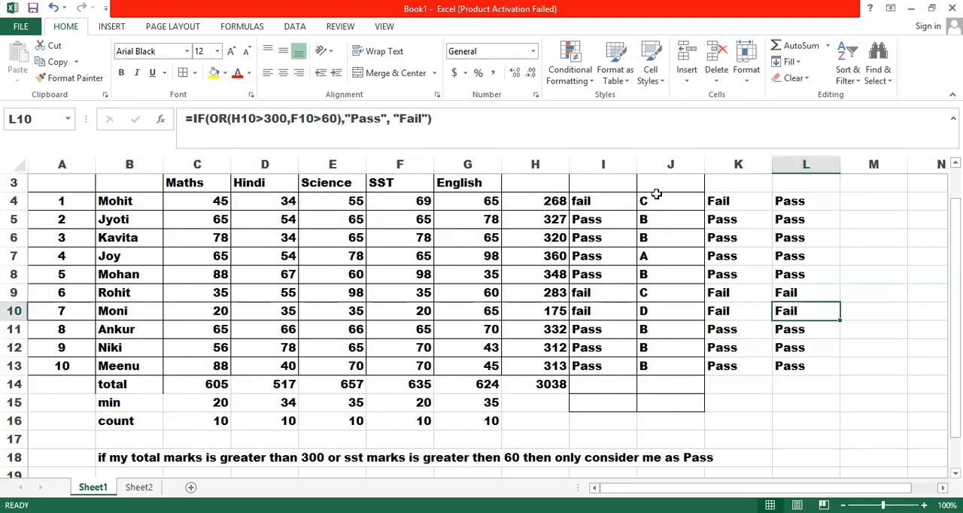